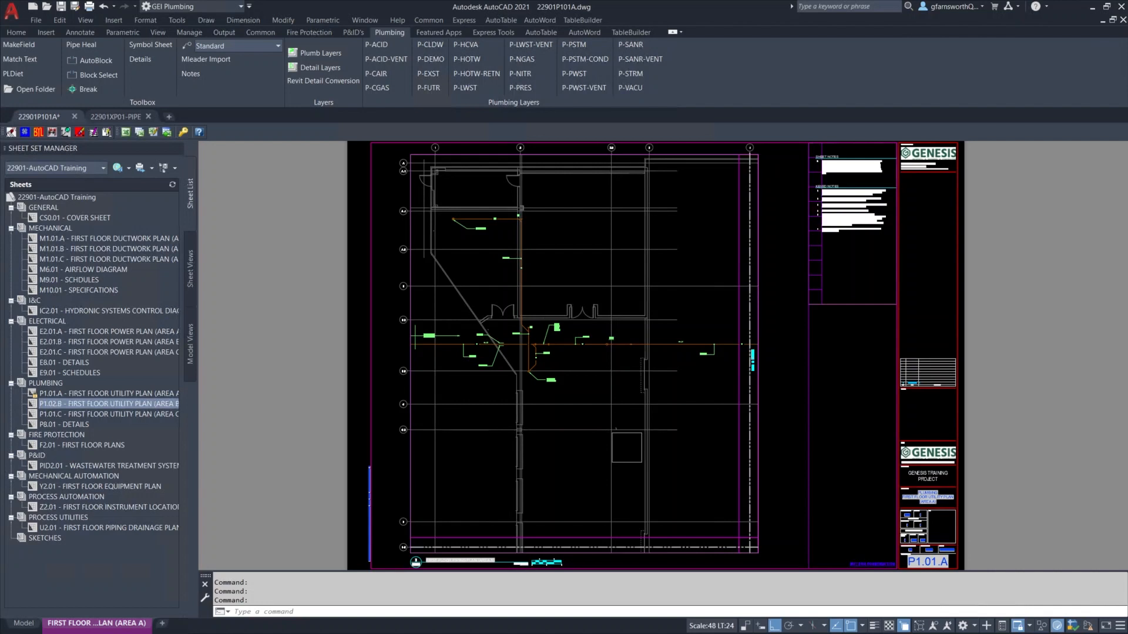
# Step: Examine the 12"(RBF) storm piping close up through the first floor utility plan viewport on sheet P1.01.A
pyautogui.write('TM')
pyautogui.press('Return')
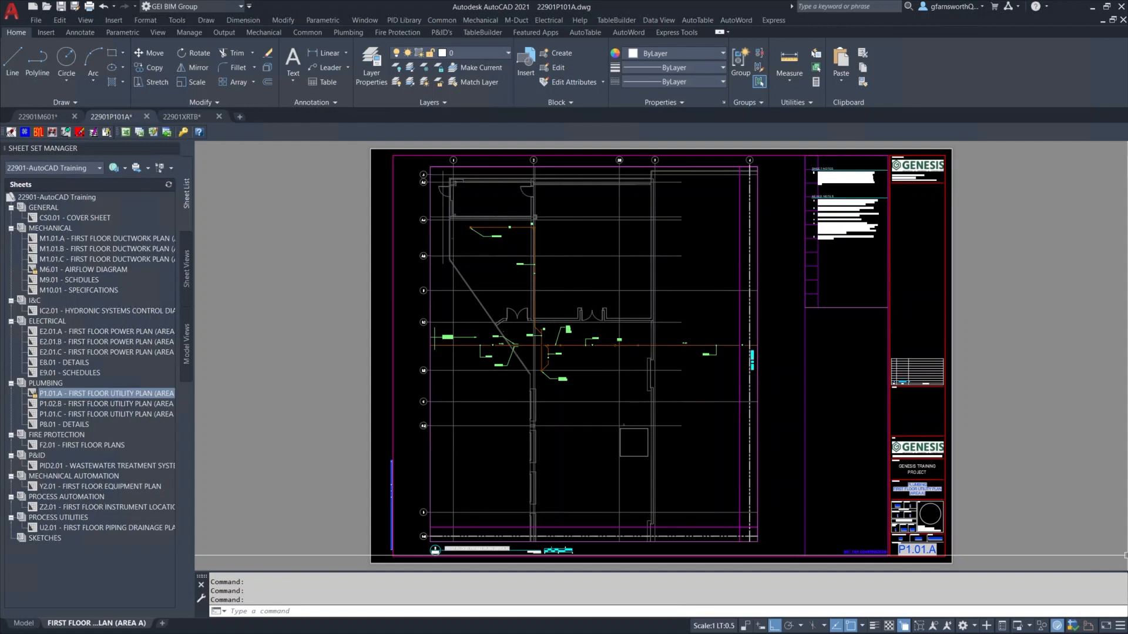
pyautogui.doubleClick(700, 459)
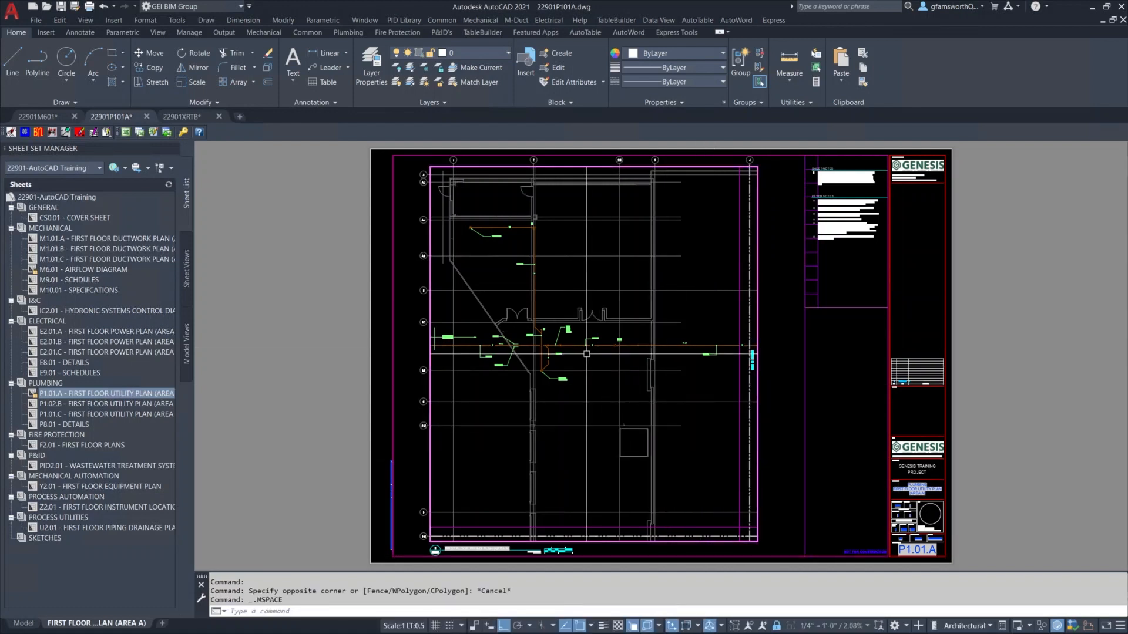
pyautogui.scroll(6, 586, 353)
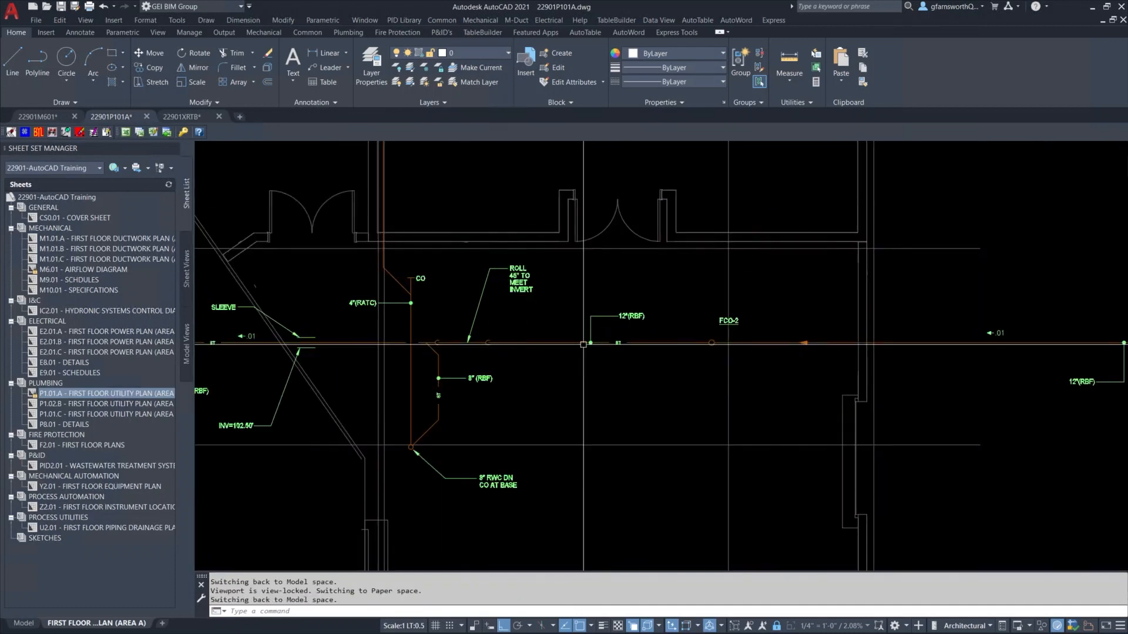
pyautogui.scroll(2, 583, 345)
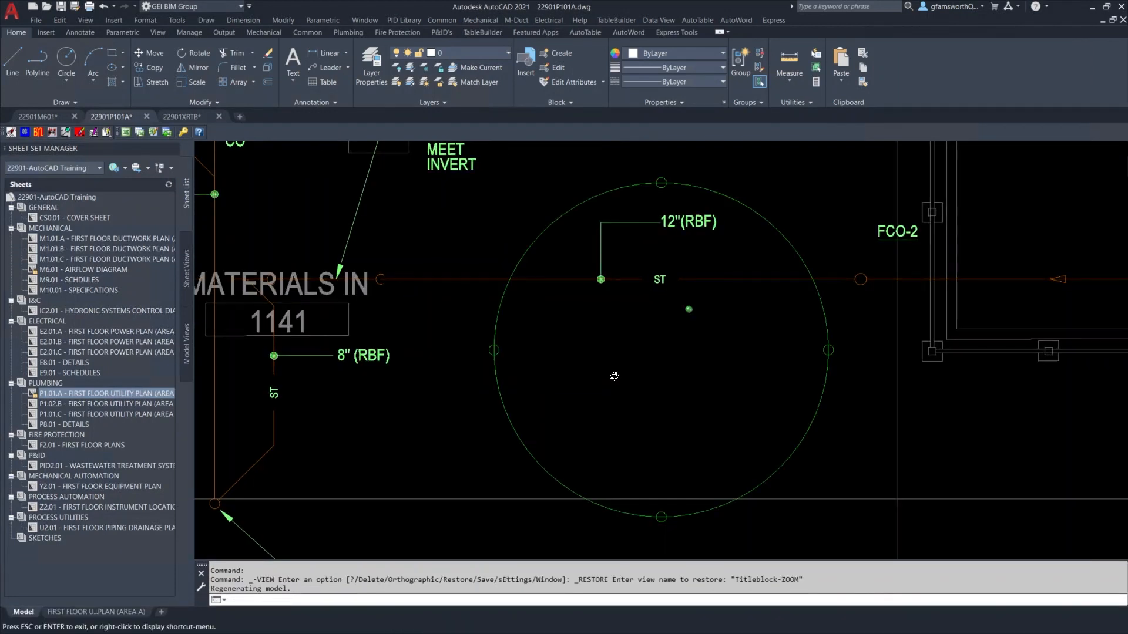
# Step: Orbit the model-space plumbing plan to view the storm piping from its reverse side, and zoom in
pyautogui.keyDown('shift'); pyautogui.moveTo(613, 377); pyautogui.dragTo(823, 347, button='middle'); pyautogui.keyUp('shift')
pyautogui.keyDown('shift'); pyautogui.moveTo(499, 348); pyautogui.dragTo(384, 346, button='middle'); pyautogui.keyUp('shift')
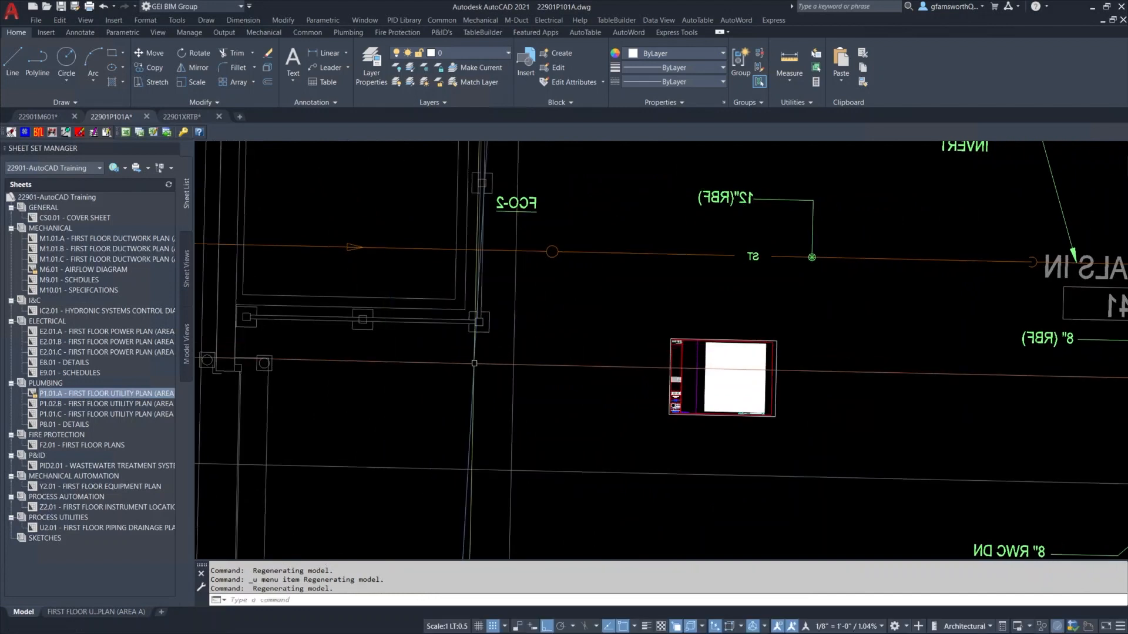
pyautogui.scroll(10, 758, 411)
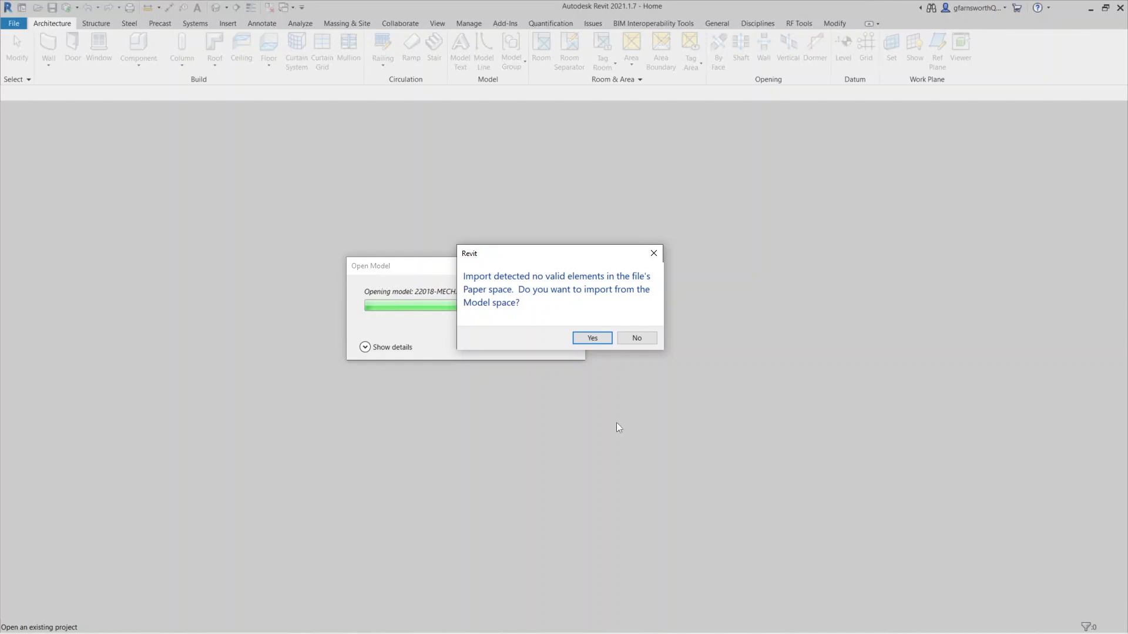
# Step: In Revit, accept importing from Model space for each file with no valid Paper space elements while opening 22018-MECH.rvt
pyautogui.click(595, 338)
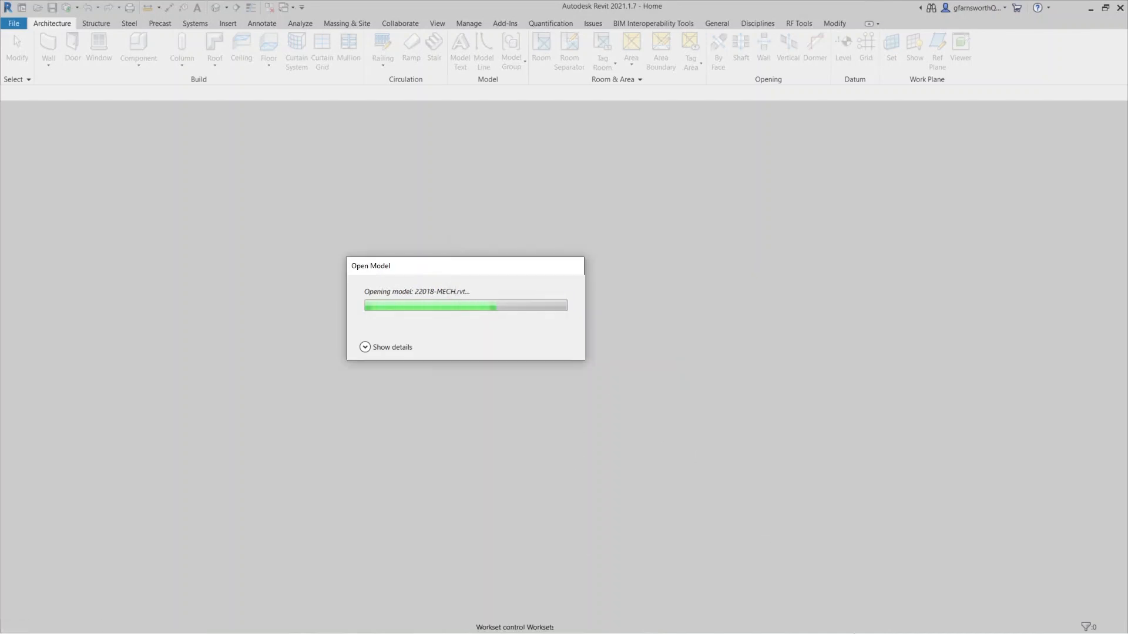
pyautogui.click(594, 339)
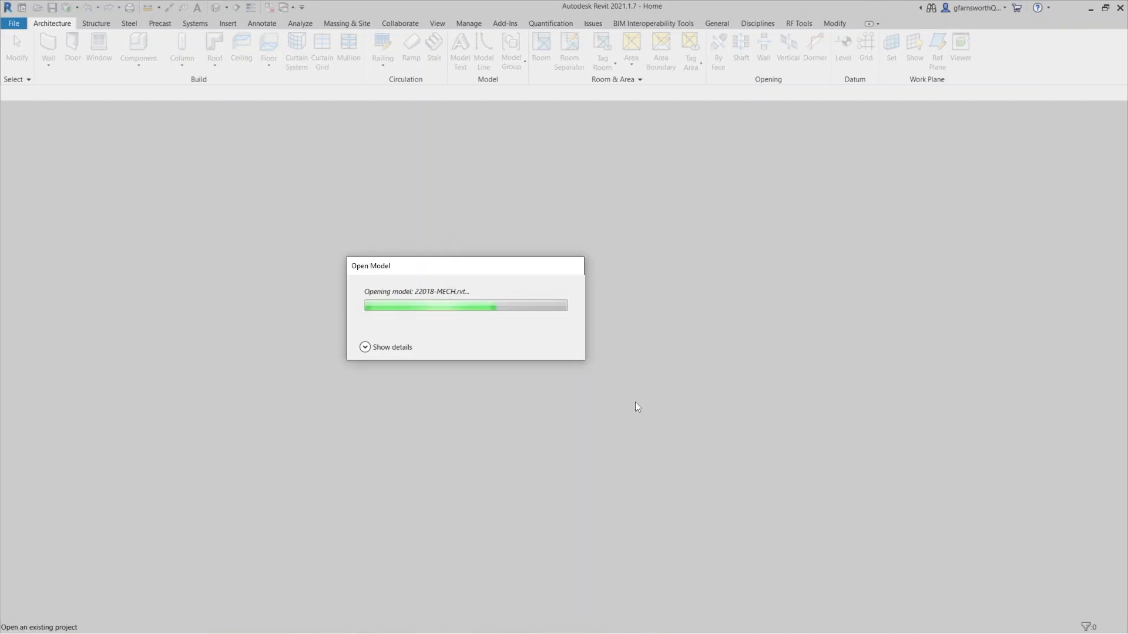
pyautogui.click(594, 339)
pyautogui.click(596, 340)
pyautogui.click(595, 339)
pyautogui.click(593, 340)
pyautogui.click(593, 339)
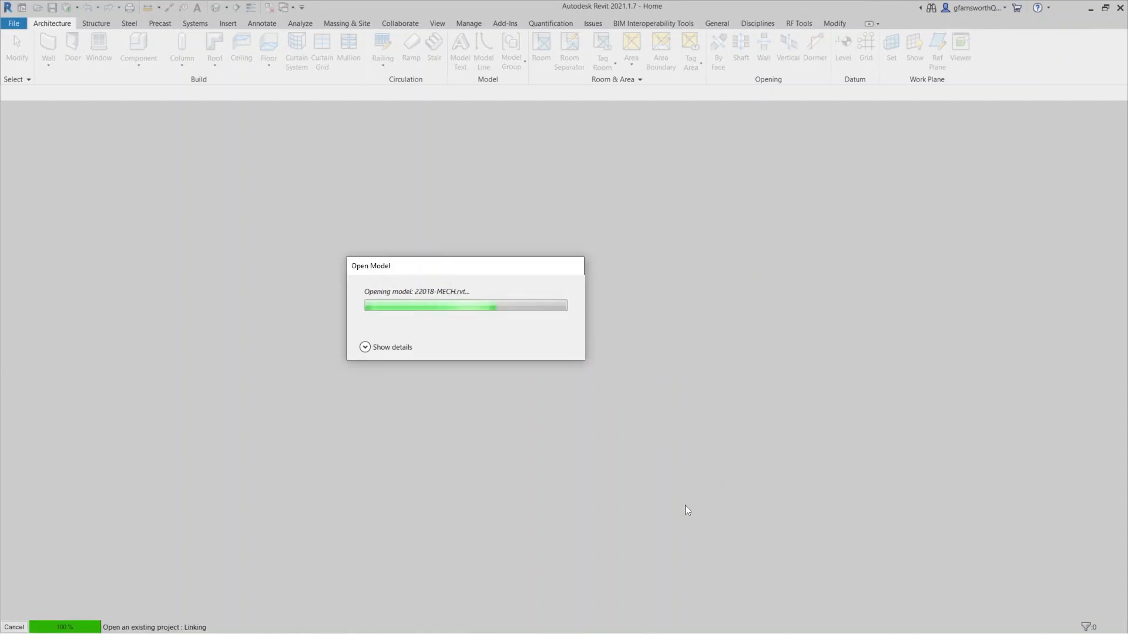
pyautogui.click(593, 340)
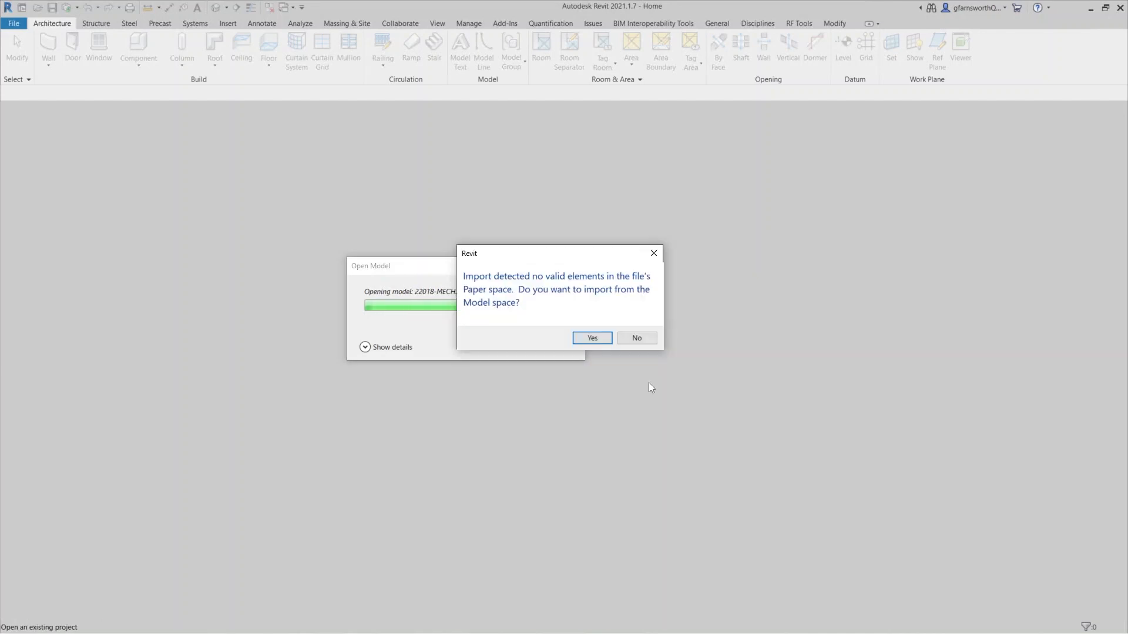
pyautogui.click(592, 339)
pyautogui.click(592, 338)
pyautogui.click(593, 339)
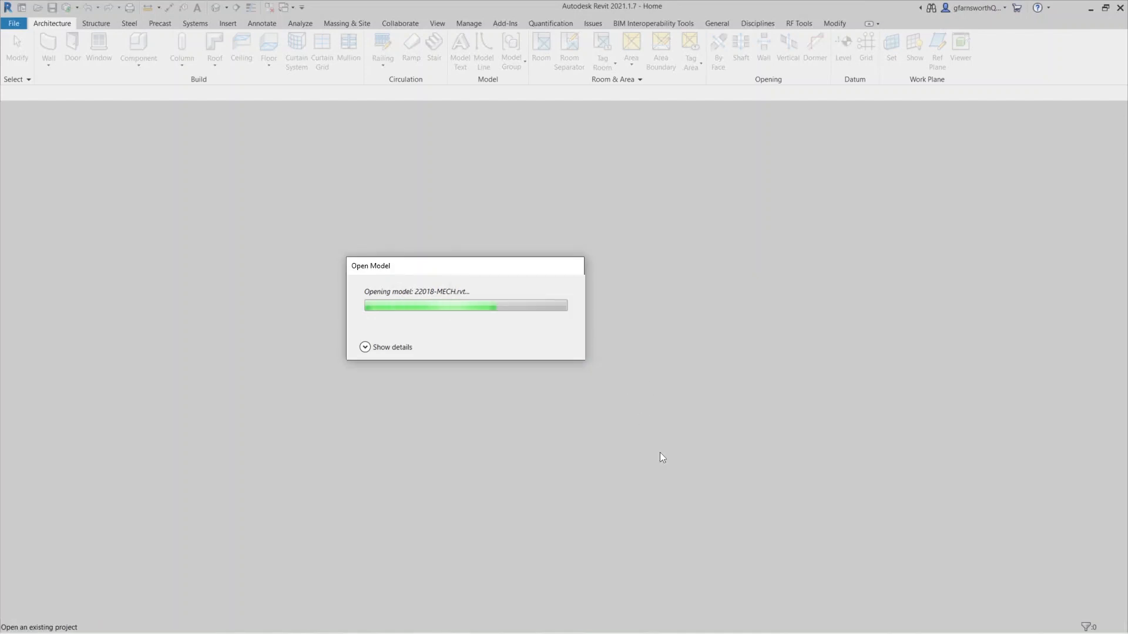
pyautogui.click(593, 339)
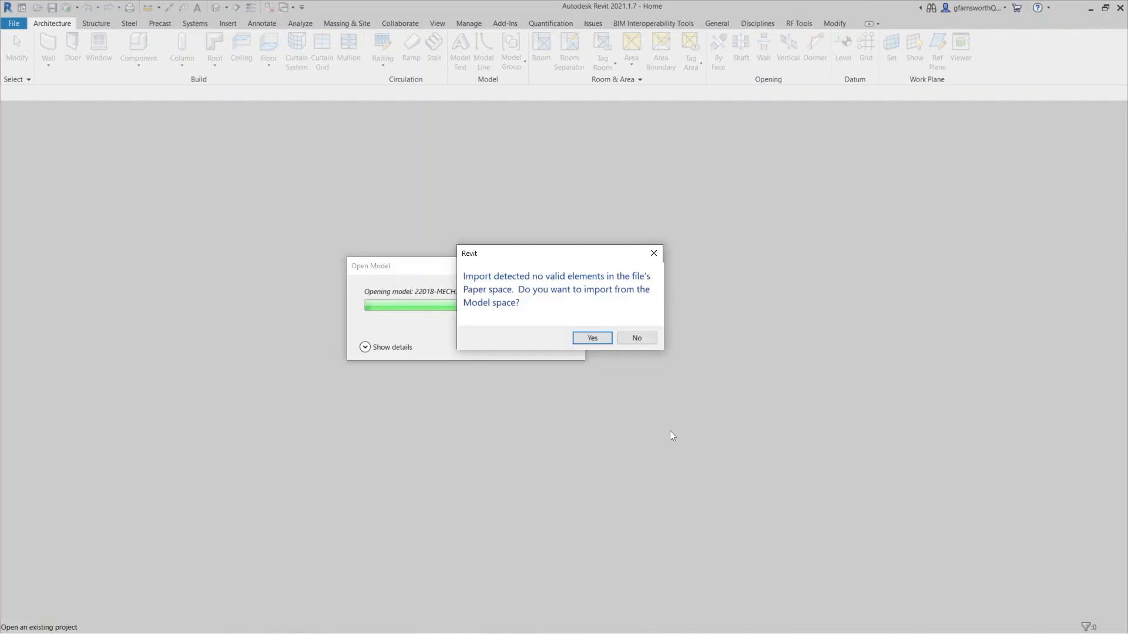
pyautogui.click(592, 338)
pyautogui.click(593, 339)
pyautogui.click(593, 339)
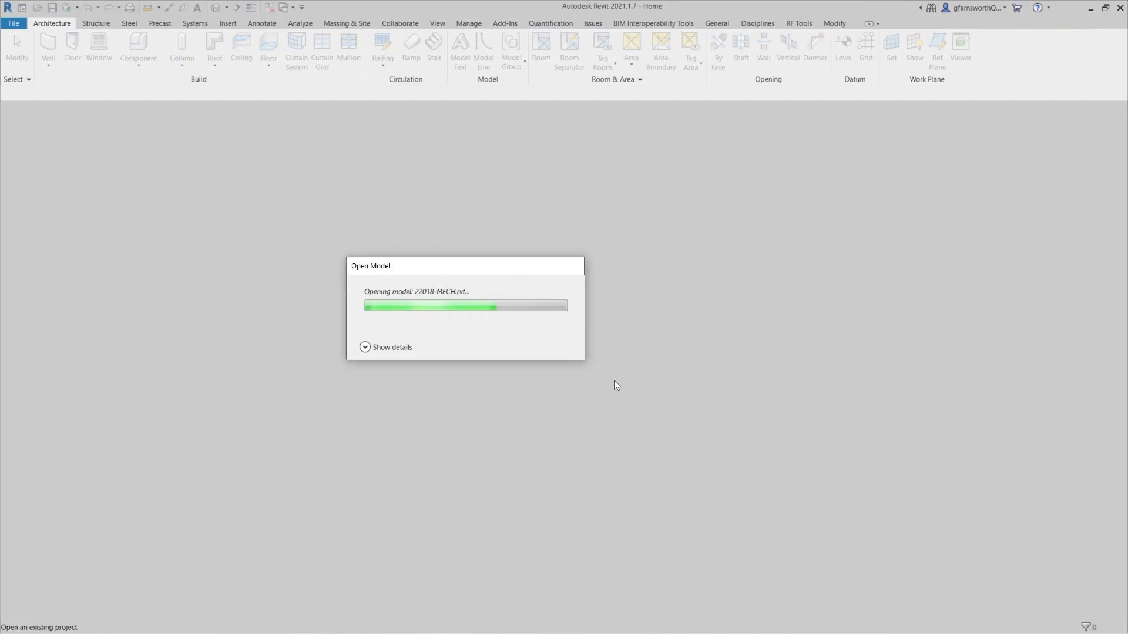
pyautogui.click(594, 340)
pyautogui.click(594, 339)
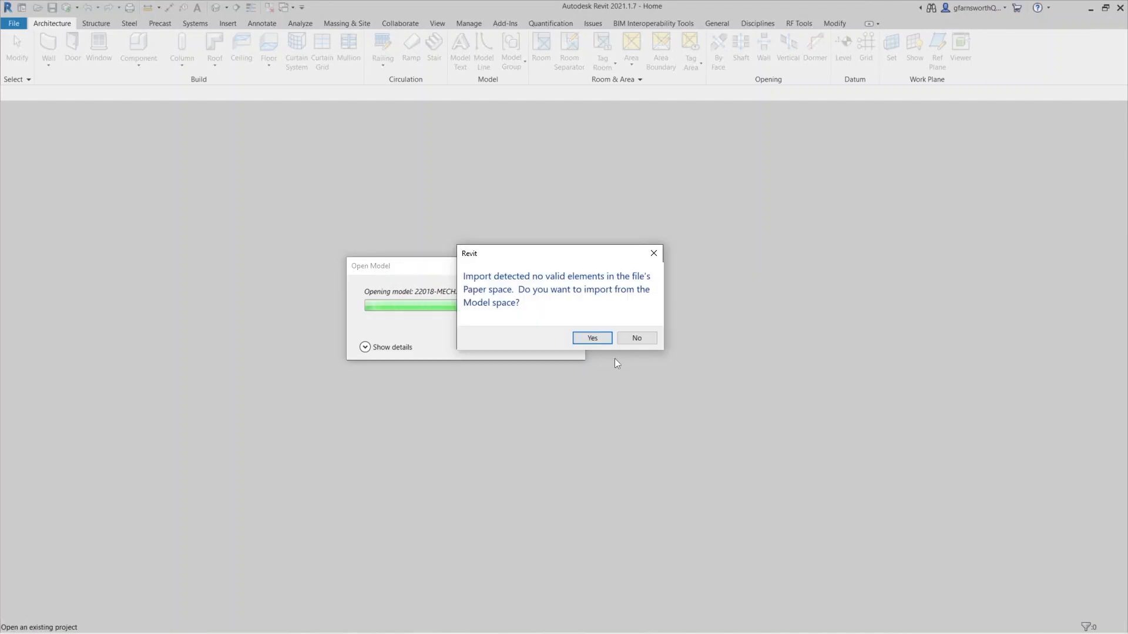
pyautogui.click(593, 339)
pyautogui.click(593, 339)
pyautogui.click(593, 339)
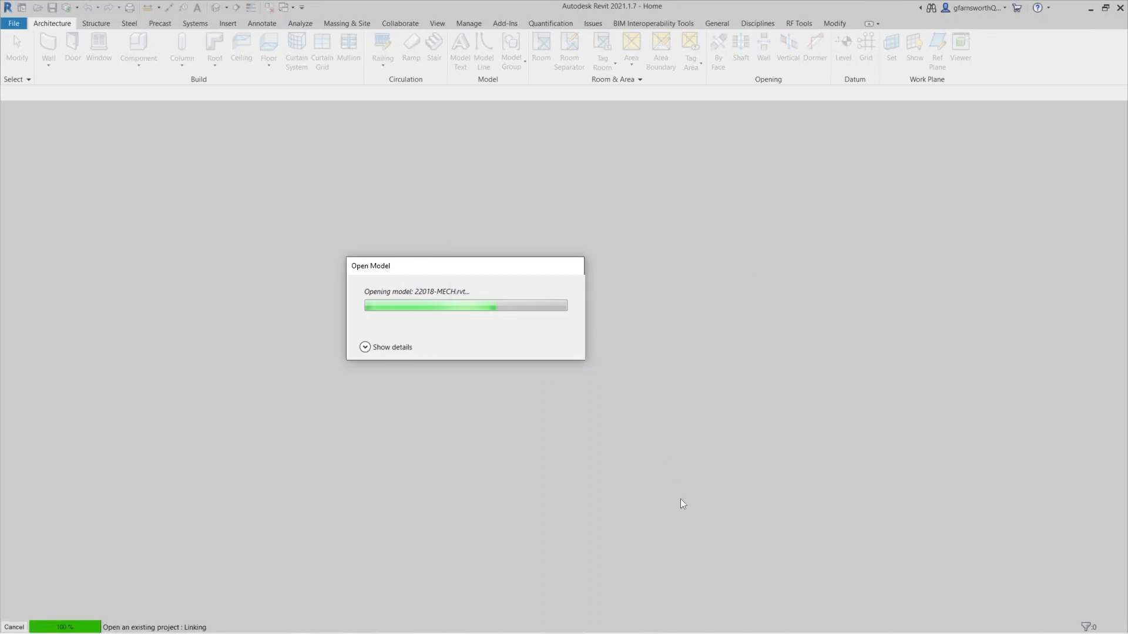
pyautogui.click(593, 339)
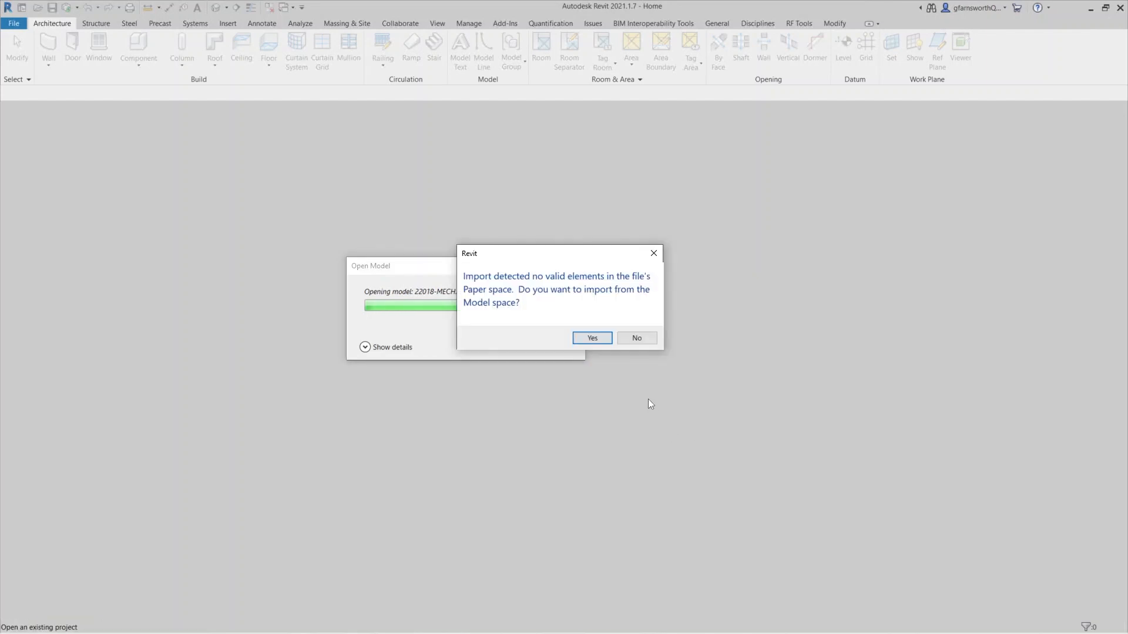
pyautogui.click(592, 338)
pyautogui.click(593, 338)
pyautogui.click(593, 338)
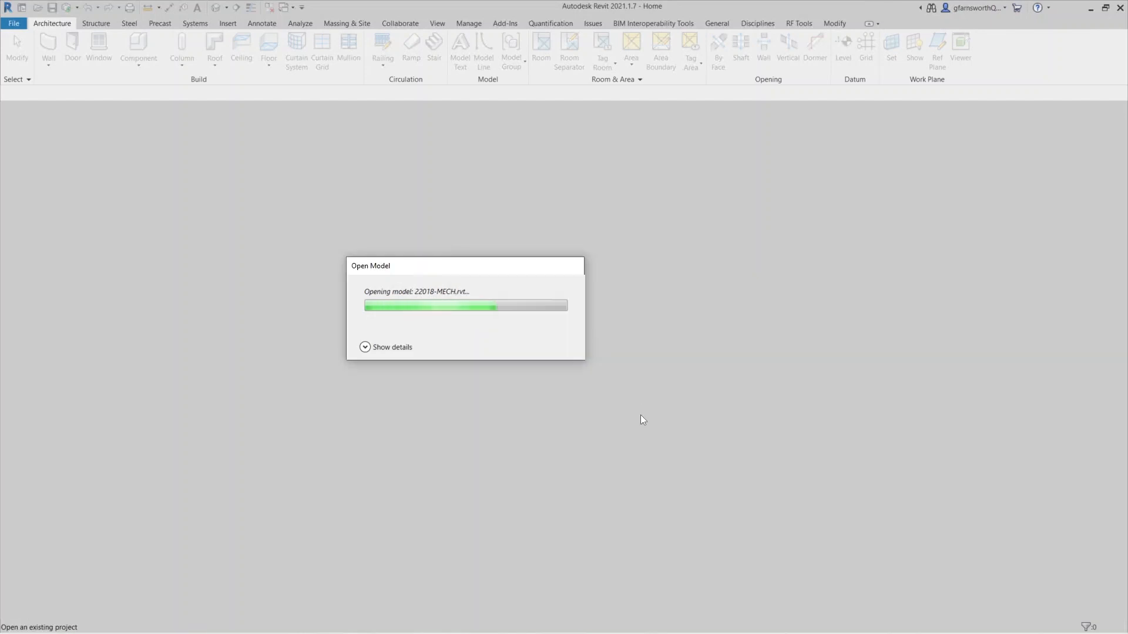
pyautogui.click(597, 341)
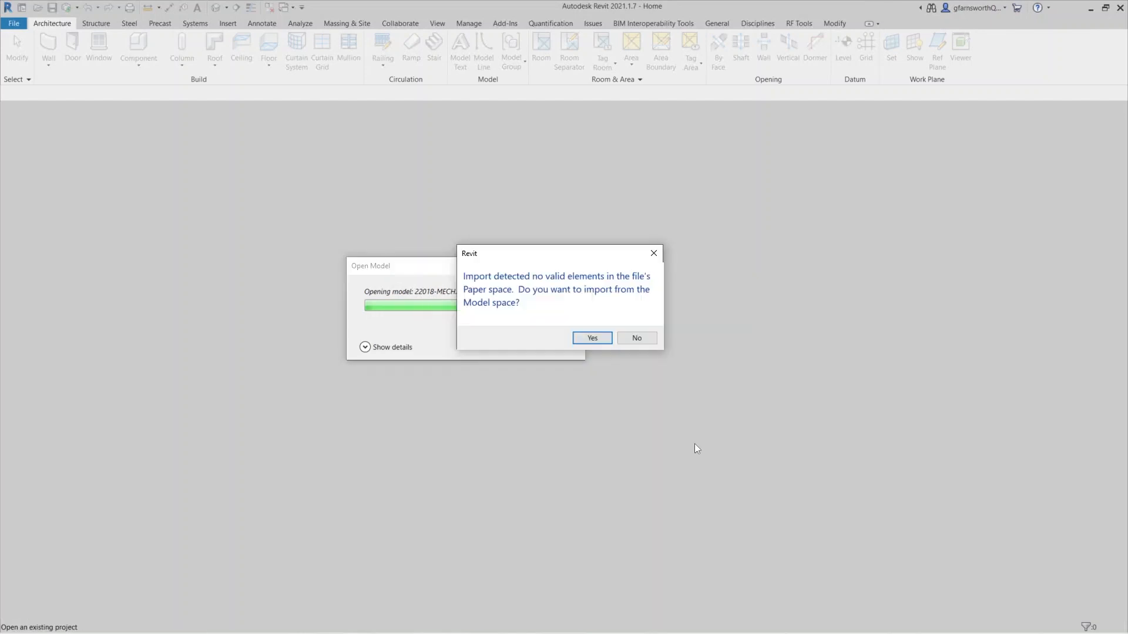
pyautogui.click(599, 341)
pyautogui.click(597, 341)
pyautogui.click(594, 339)
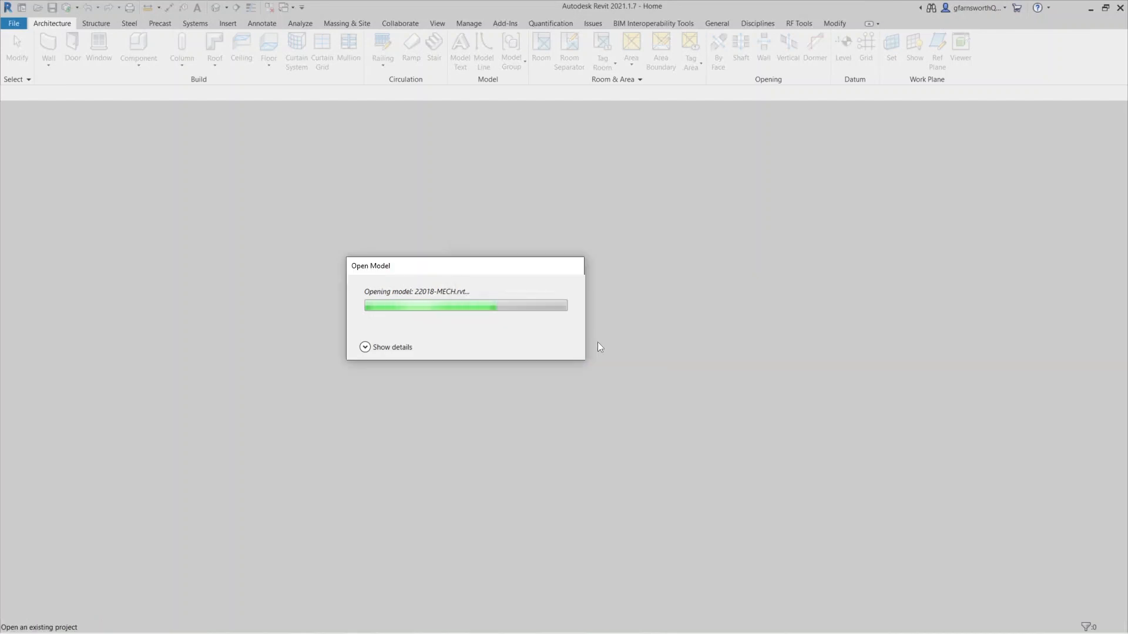
pyautogui.click(594, 339)
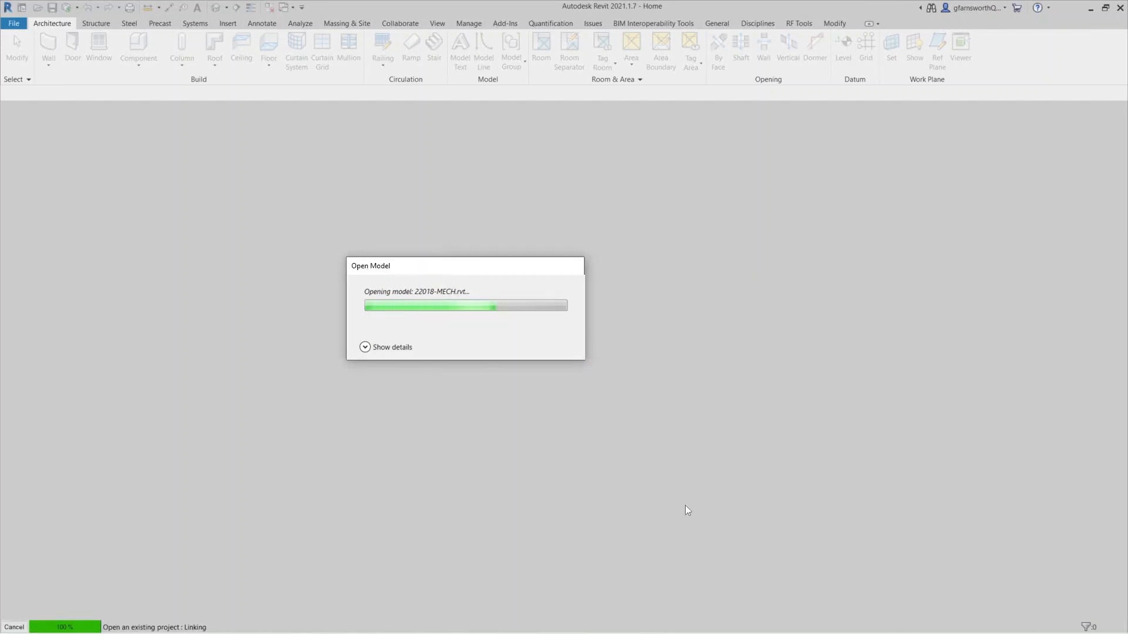
pyautogui.click(592, 340)
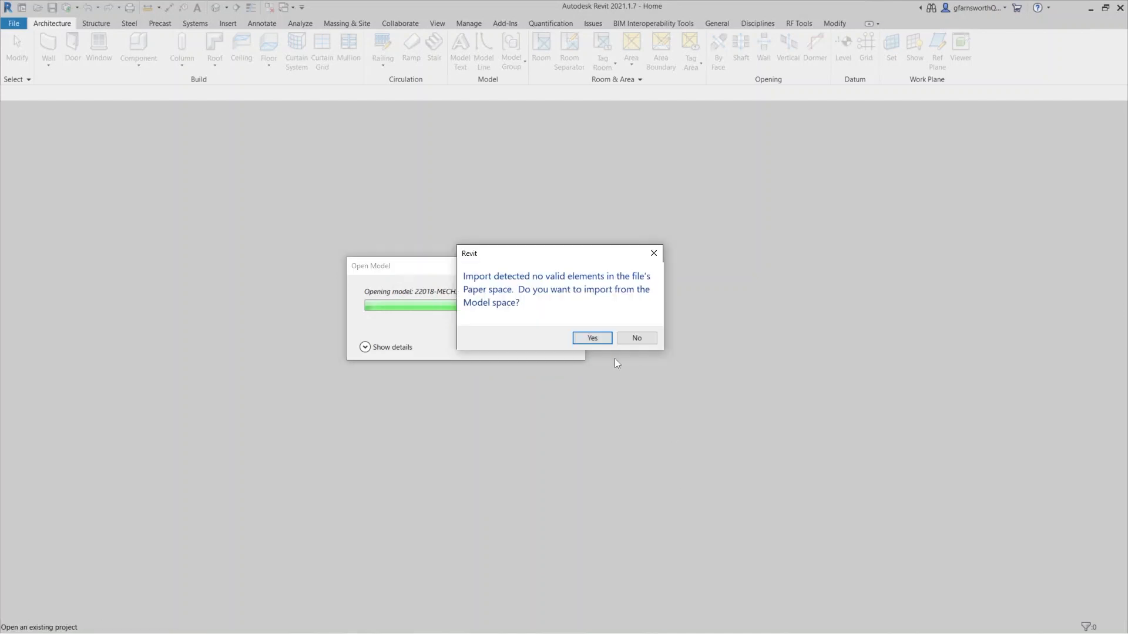
pyautogui.click(592, 338)
pyautogui.click(592, 338)
pyautogui.click(592, 338)
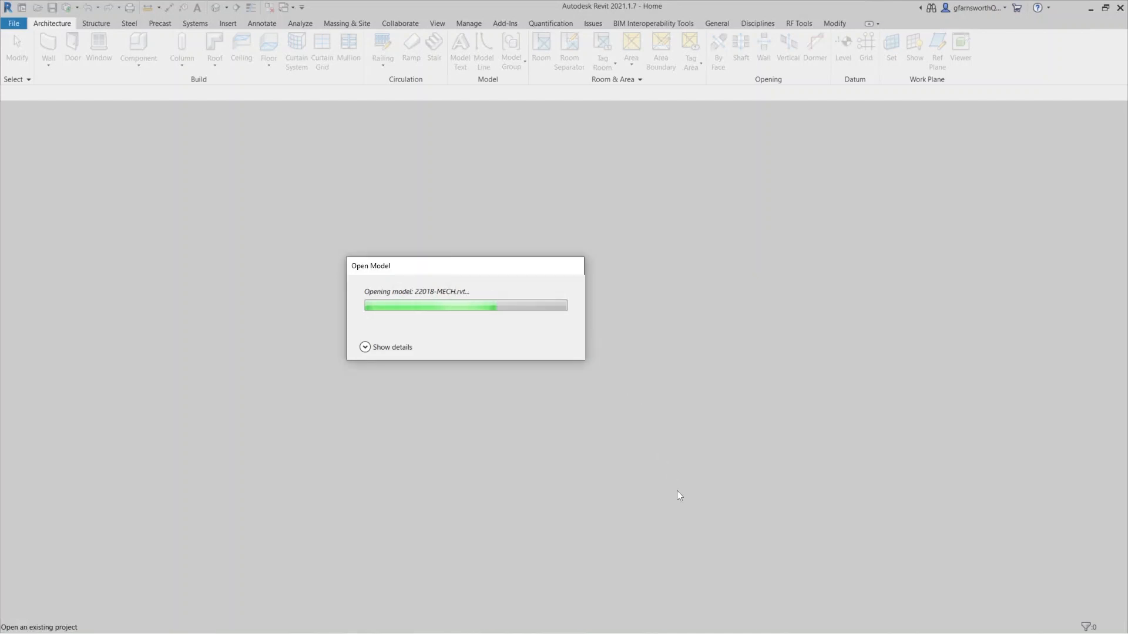
pyautogui.click(593, 339)
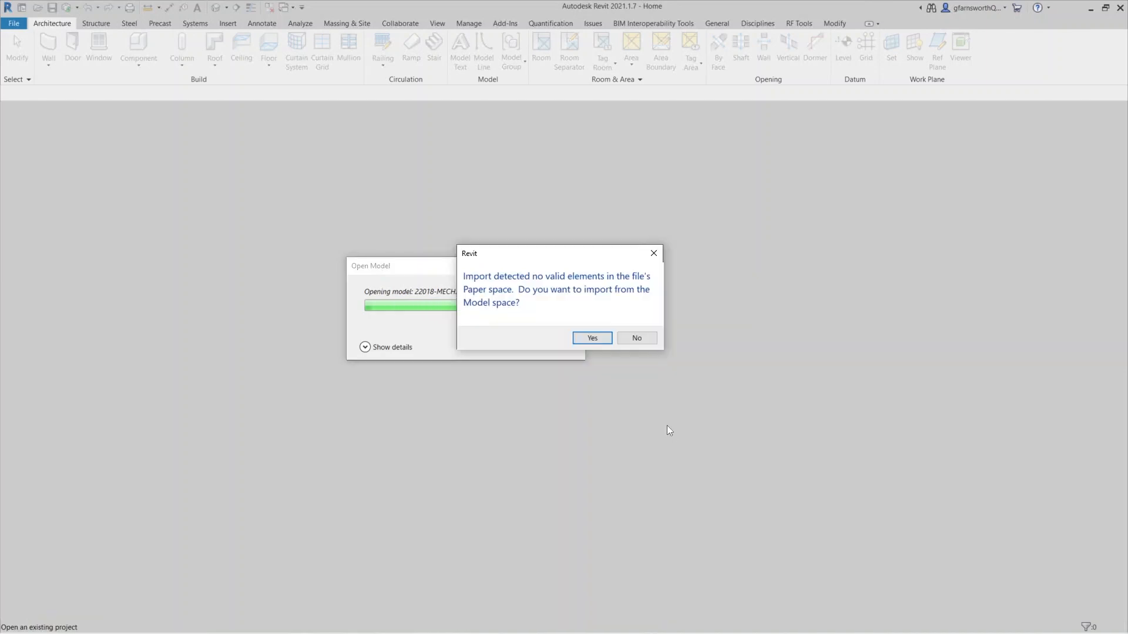
pyautogui.click(592, 339)
pyautogui.click(592, 338)
pyautogui.click(592, 338)
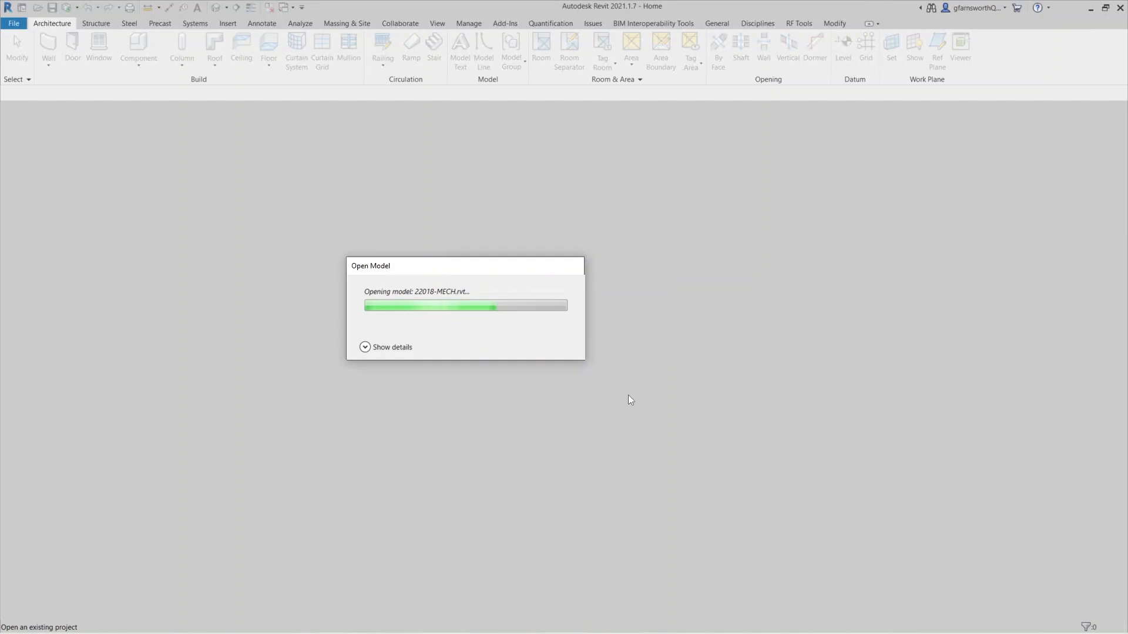
pyautogui.click(604, 342)
pyautogui.click(598, 342)
pyautogui.click(594, 339)
pyautogui.click(593, 339)
pyautogui.click(593, 339)
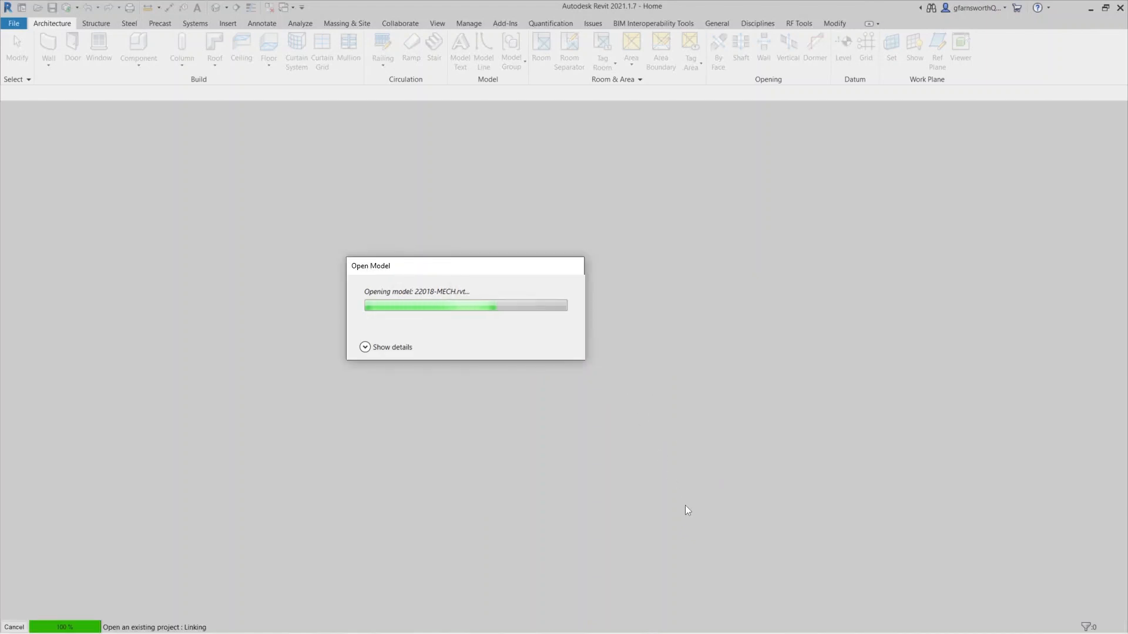
pyautogui.click(592, 338)
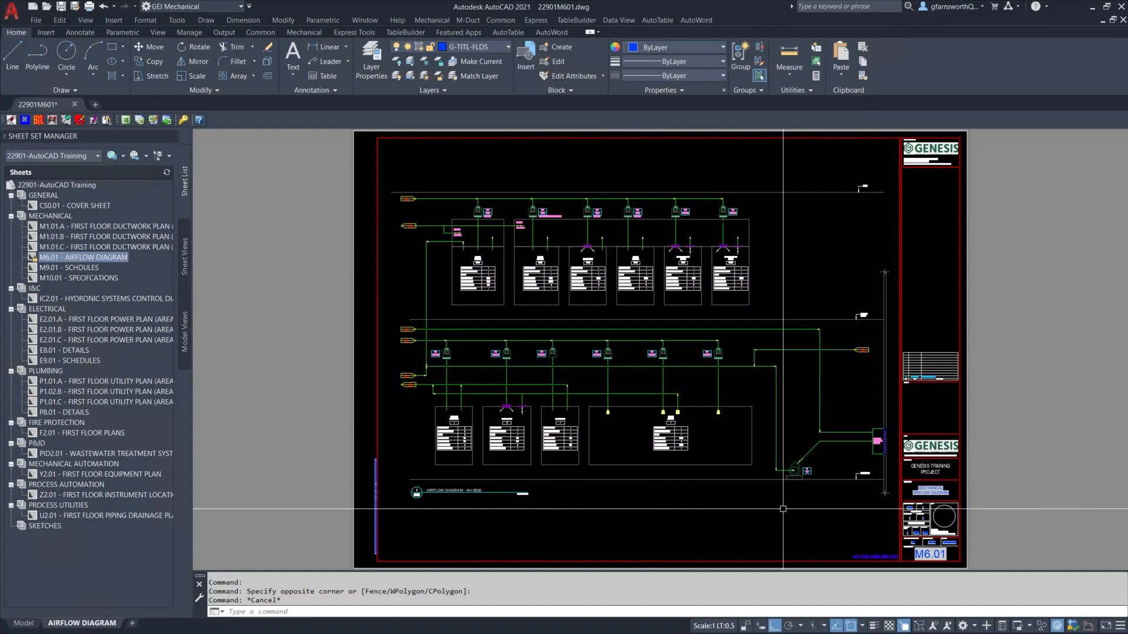
# Step: In AutoCAD, make G-VIEW-PORT the current layer and create a rectangular viewport filling the drawing area inside sheet M6.01's border
pyautogui.click(507, 48)
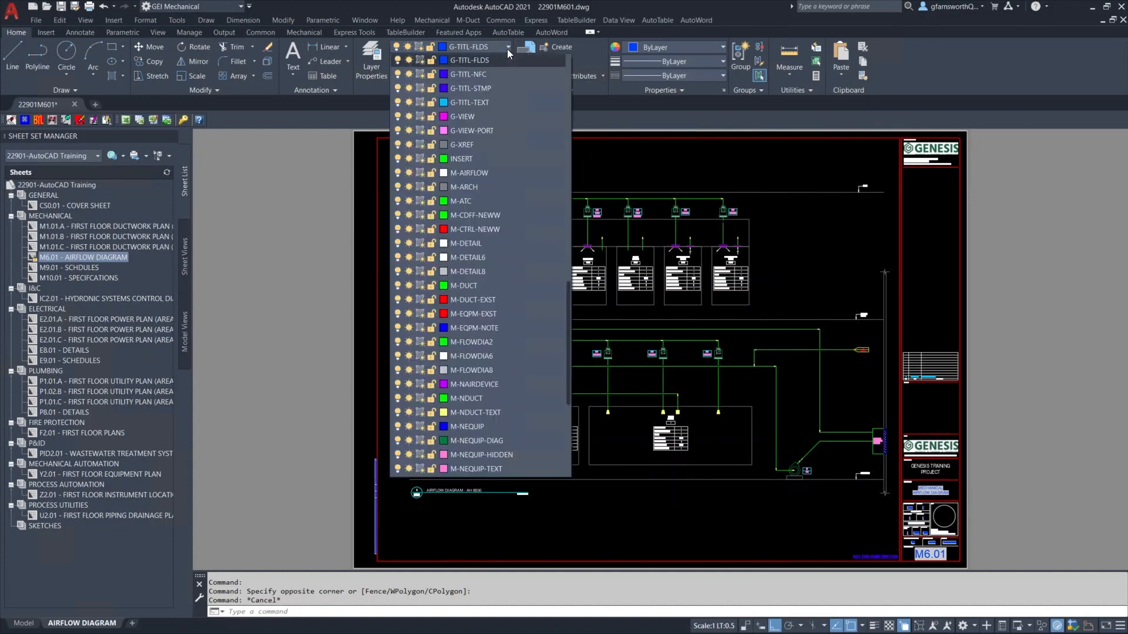
pyautogui.click(491, 130)
pyautogui.write('MV')
pyautogui.press('Return')
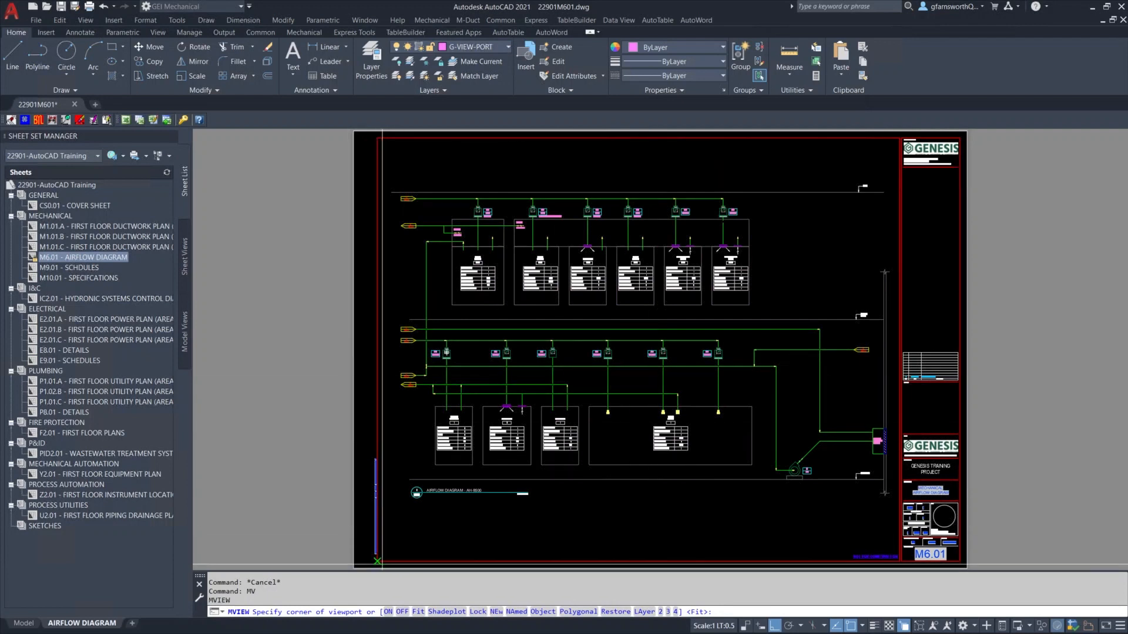
pyautogui.click(377, 561)
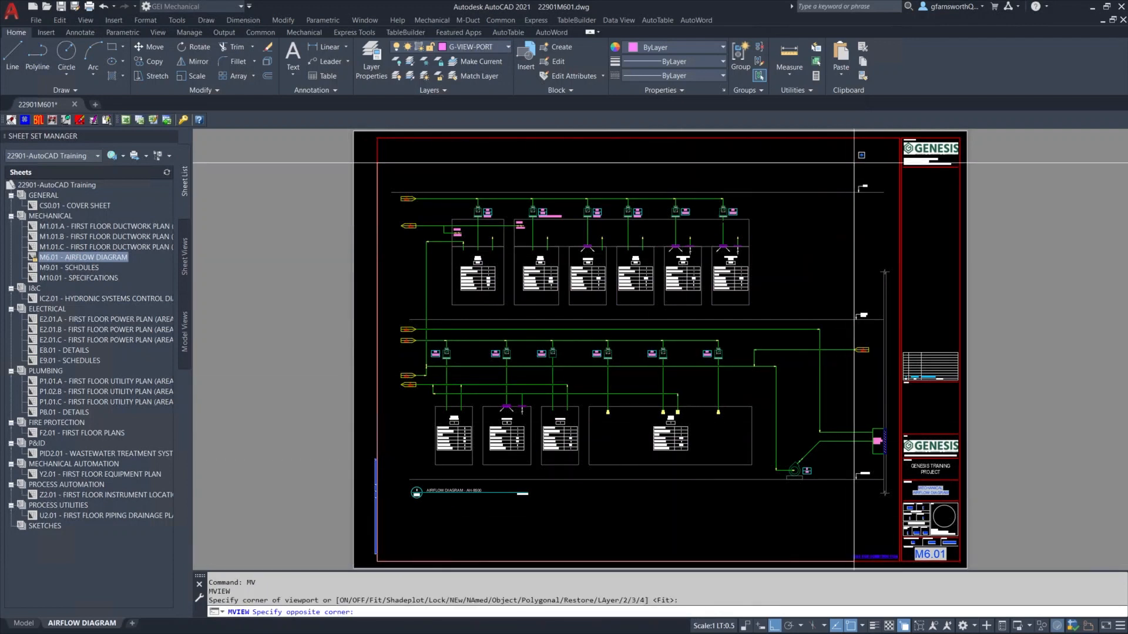
pyautogui.click(899, 138)
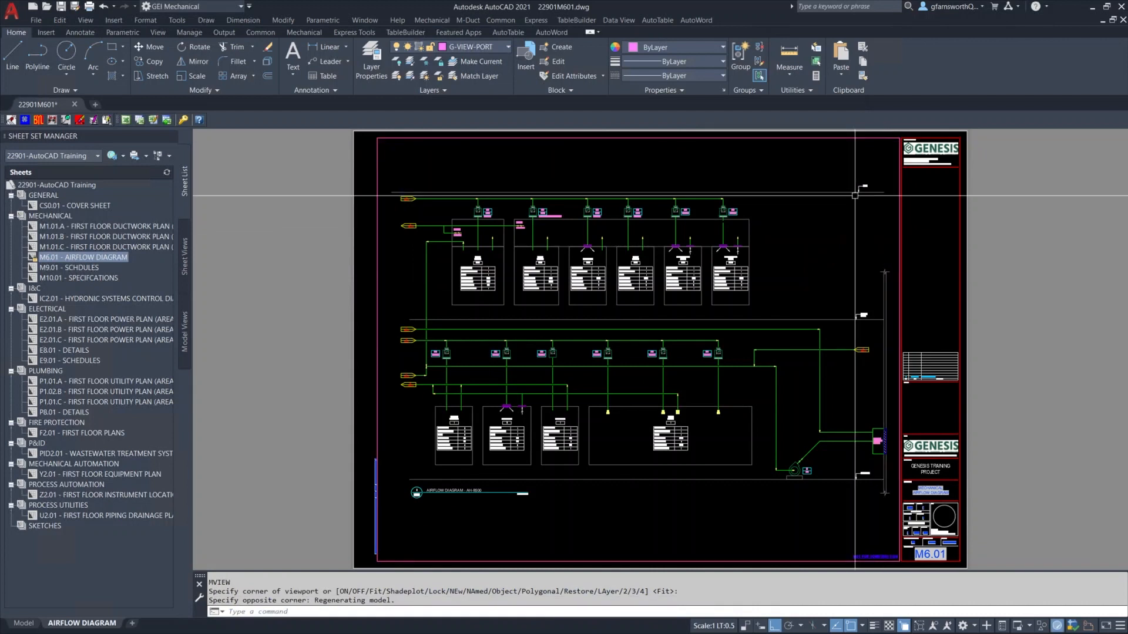
# Step: Set the scale of the new airflow diagram viewport to 1:1 and clear the selection
pyautogui.click(823, 139)
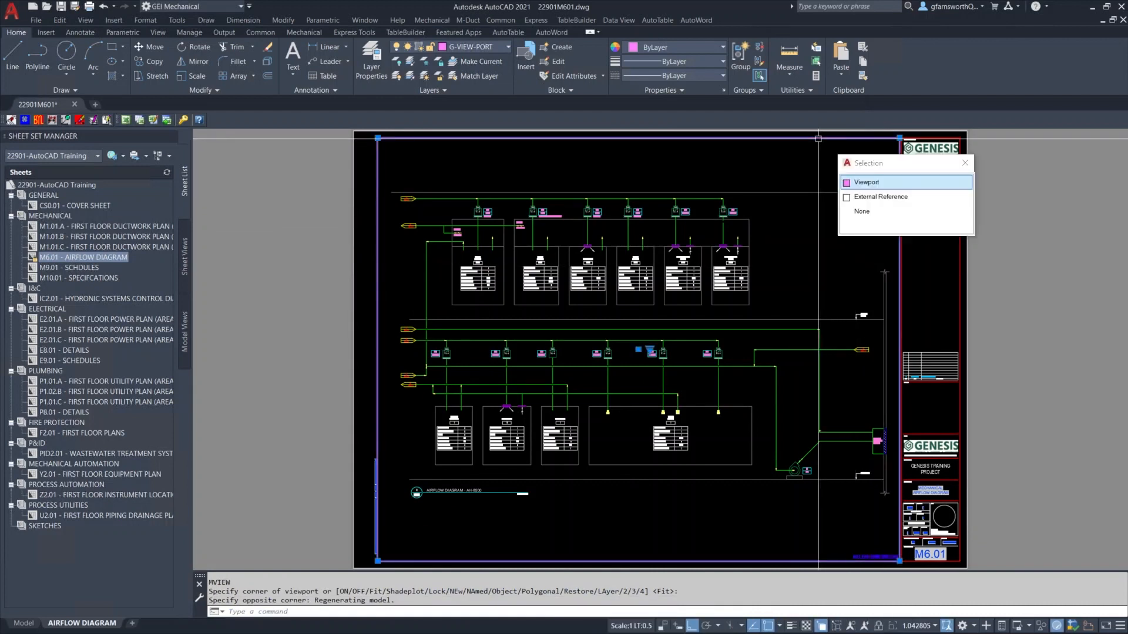
pyautogui.click(866, 183)
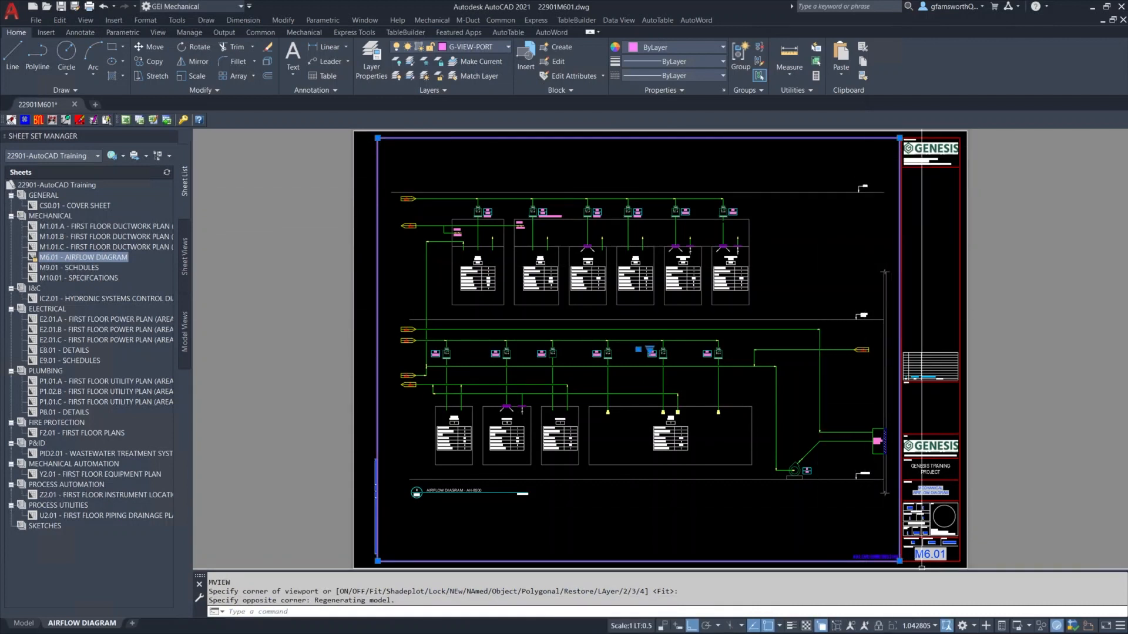
pyautogui.click(914, 627)
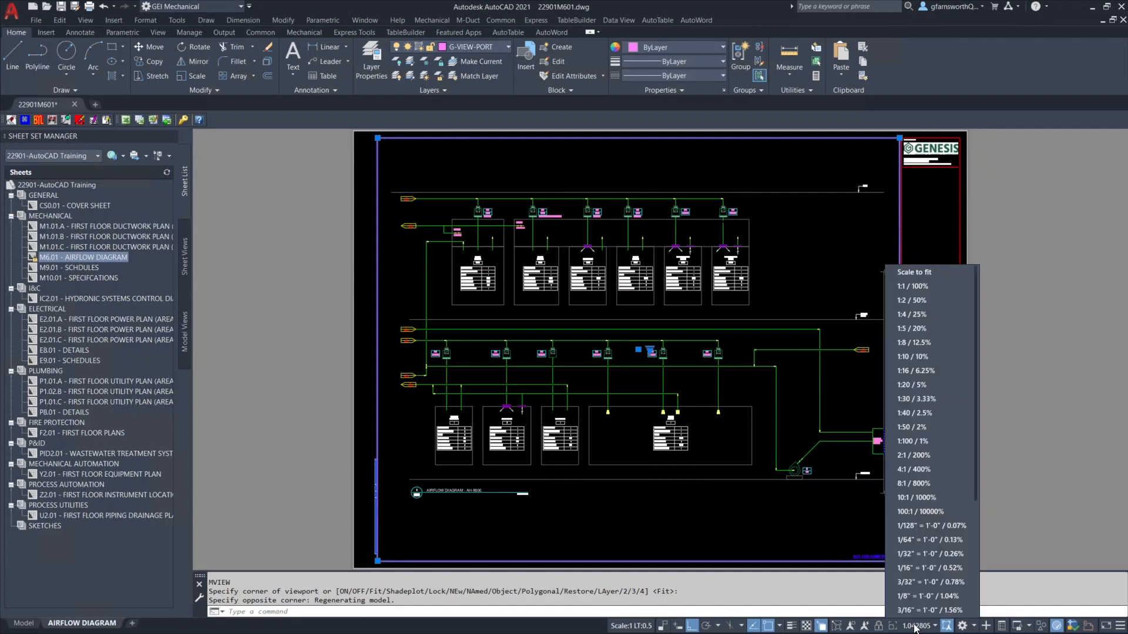
pyautogui.click(932, 286)
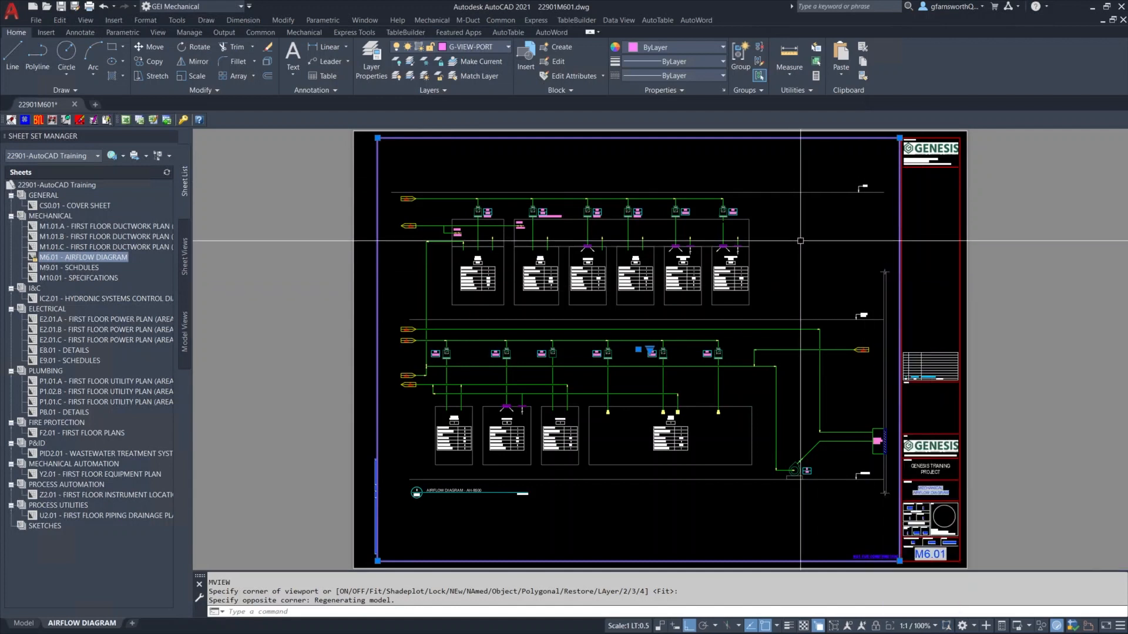
pyautogui.press('Escape')
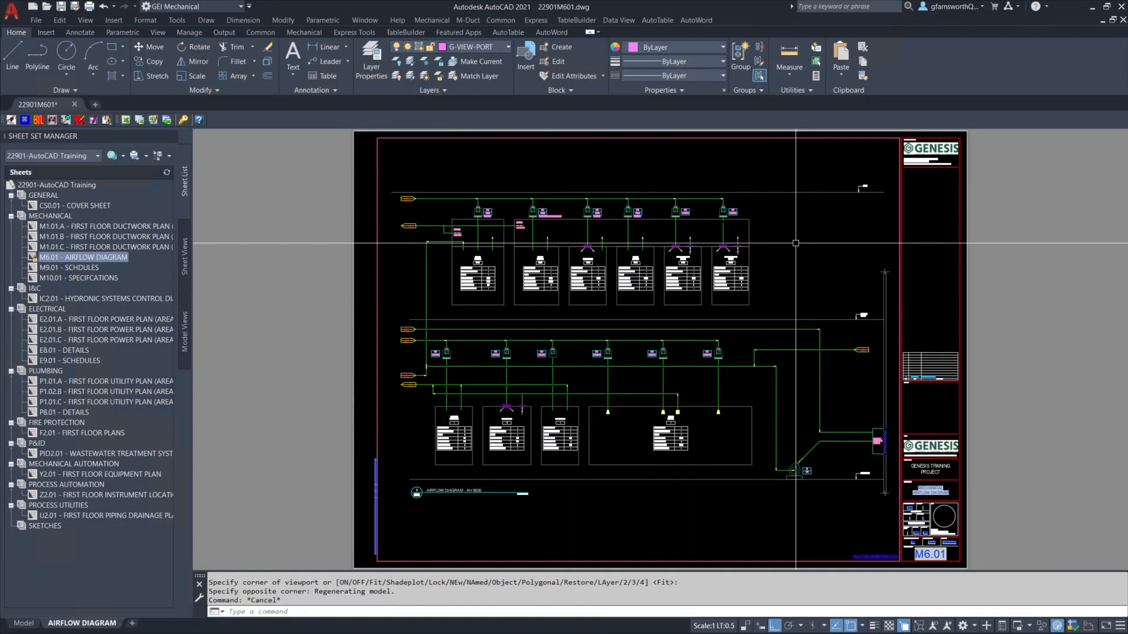
# Step: Transfer the airflow diagram viewport's outline to model space with Viewport to Model Space, using the Zero option
pyautogui.click(498, 20)
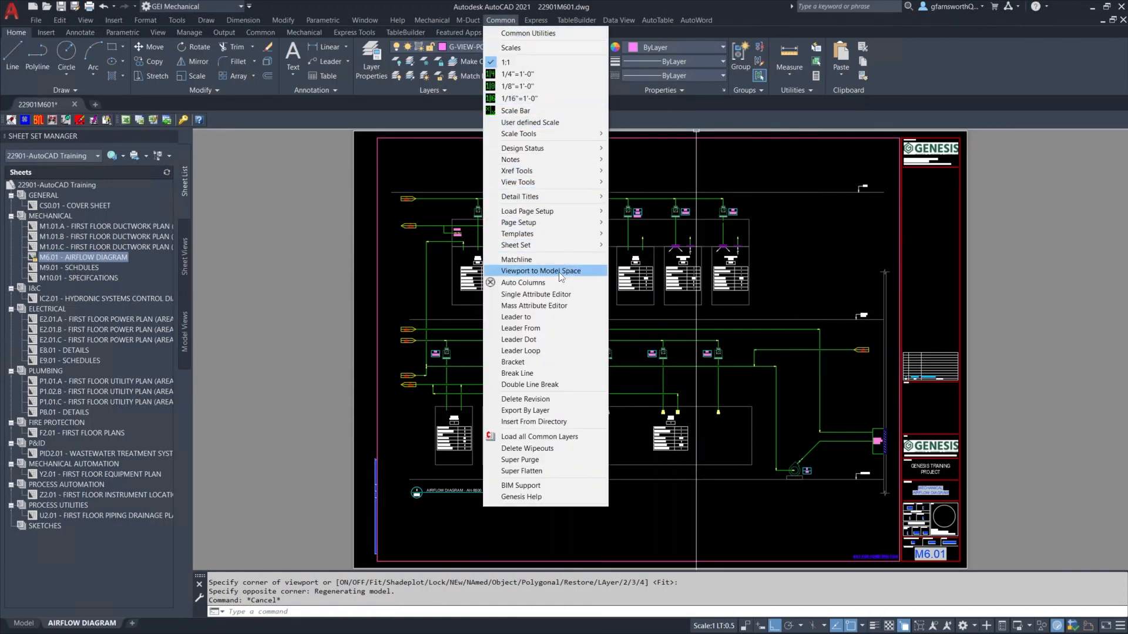
pyautogui.click(594, 272)
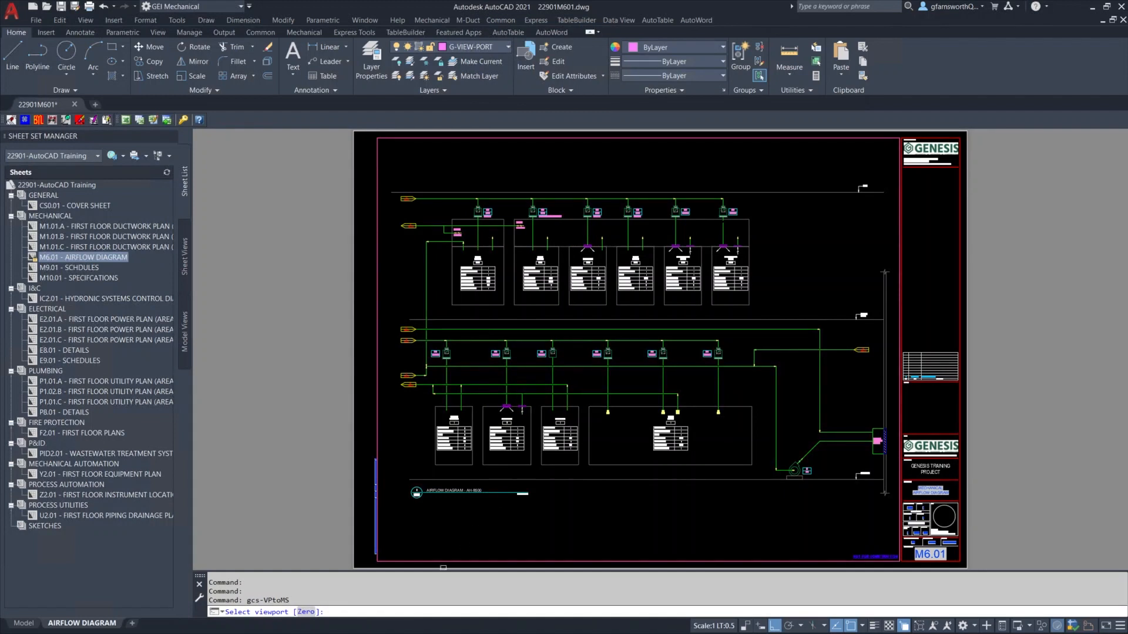
pyautogui.click(311, 613)
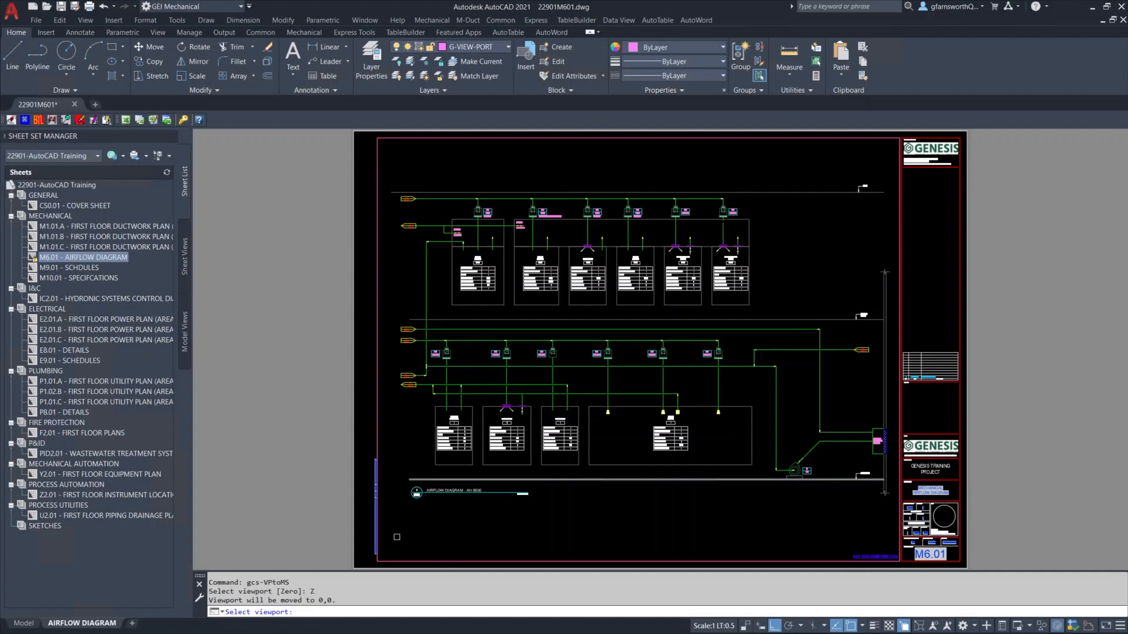
pyautogui.click(658, 138)
pyautogui.click(702, 178)
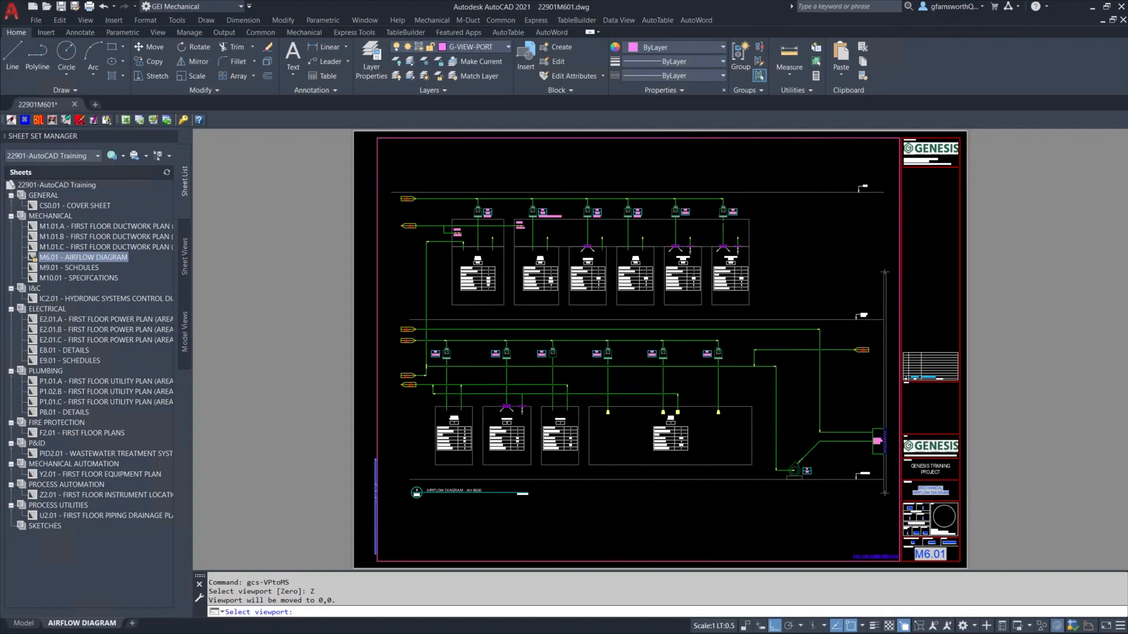
pyautogui.doubleClick(683, 177)
pyautogui.doubleClick(683, 177)
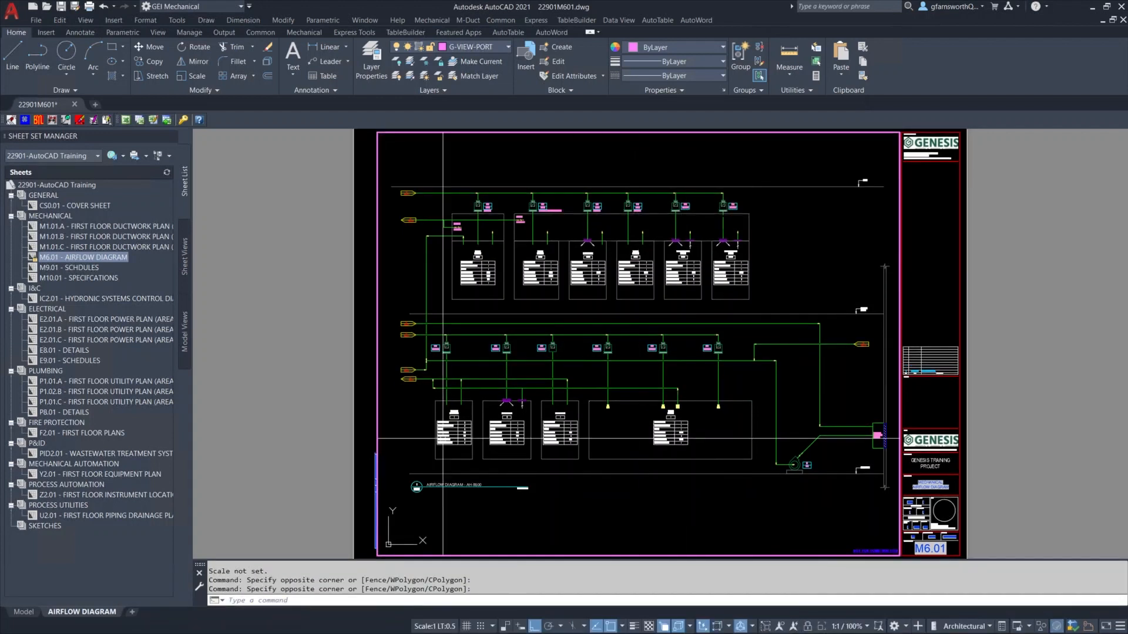
# Step: Switch to model space and examine the viewport outline placed at the origin
pyautogui.click(24, 612)
pyautogui.click(523, 360)
pyautogui.click(300, 290)
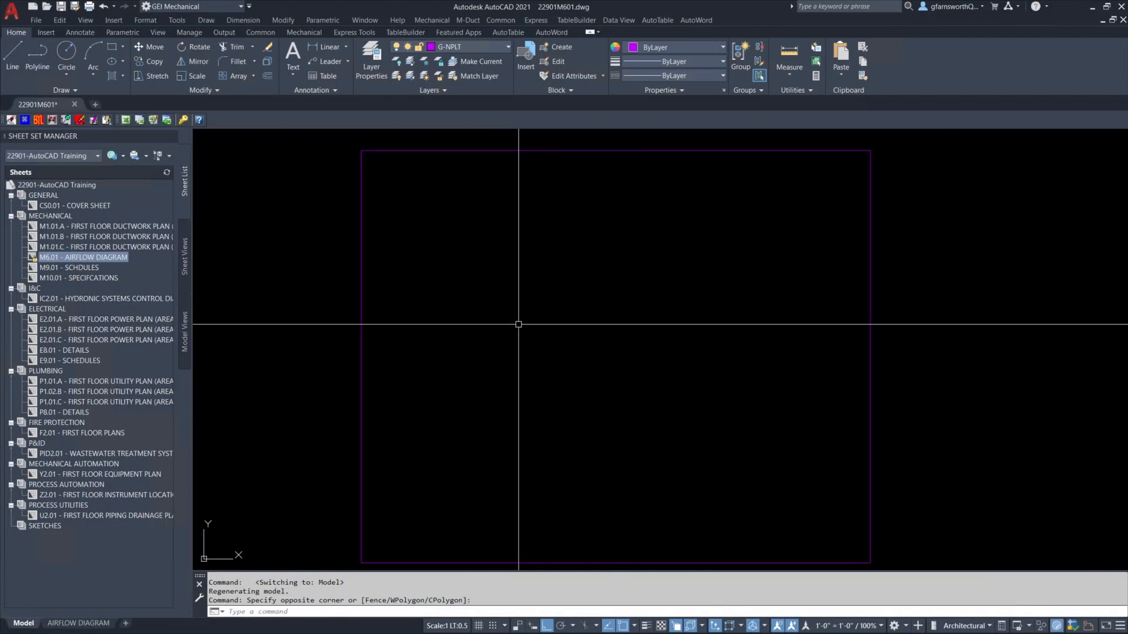
pyautogui.press('Escape')
pyautogui.scroll(-4, 516, 320)
pyautogui.click(477, 442)
pyautogui.click(417, 381)
pyautogui.press('Escape')
# Step: On the AIRFLOW DIAGRAM layout, move all diagram objects except the drawing title into model space with CHSPACE
pyautogui.click(77, 623)
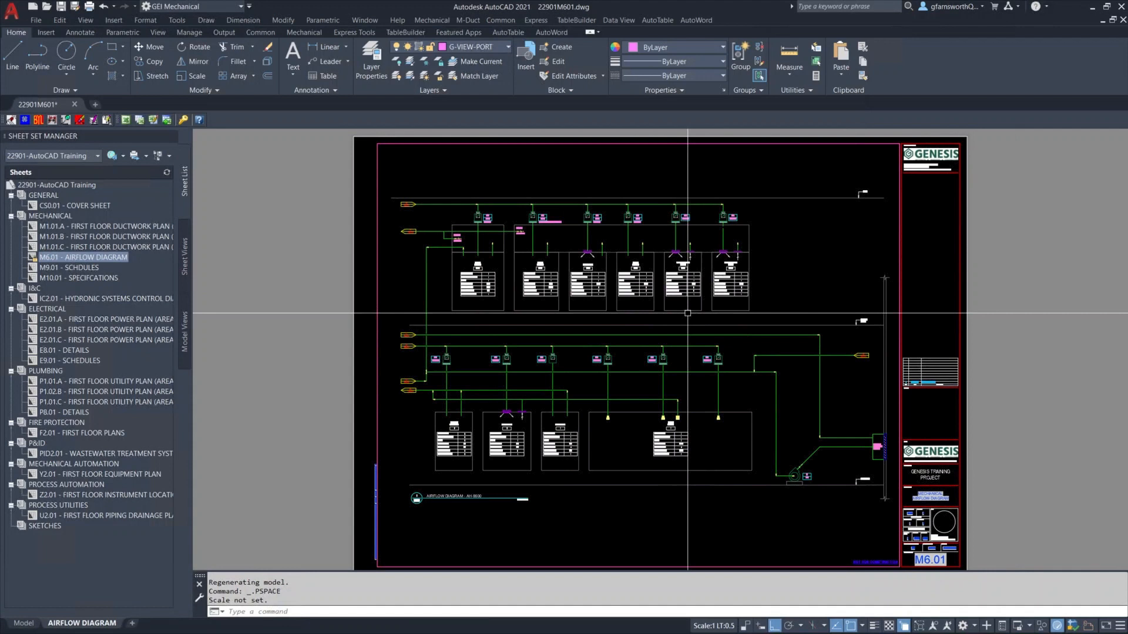
pyautogui.write('CHSPACE')
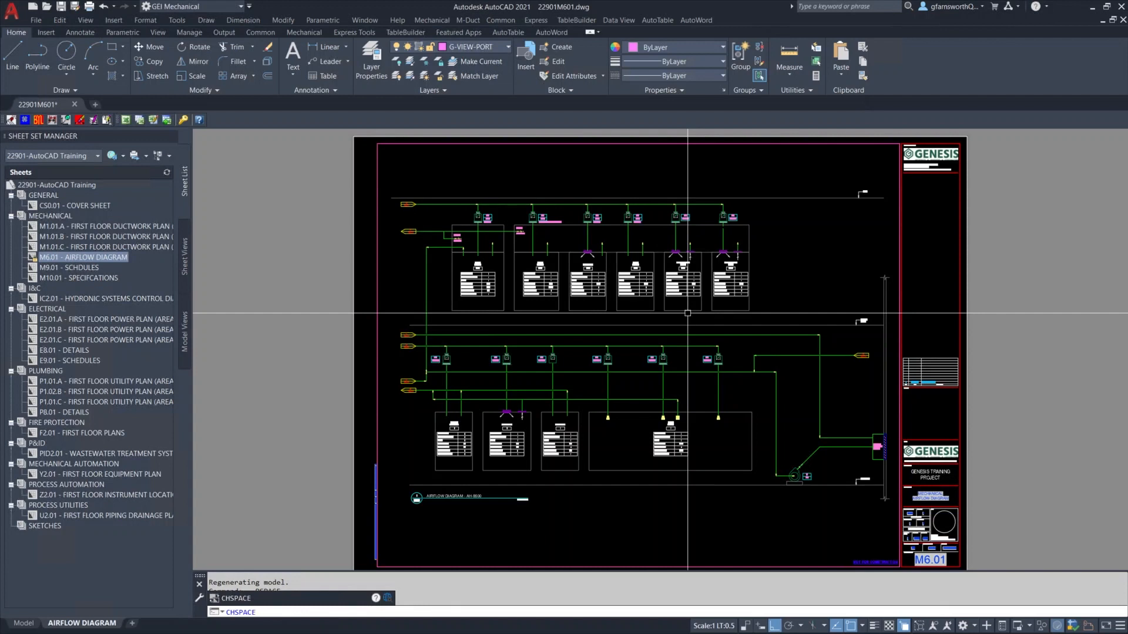
pyautogui.press('Return')
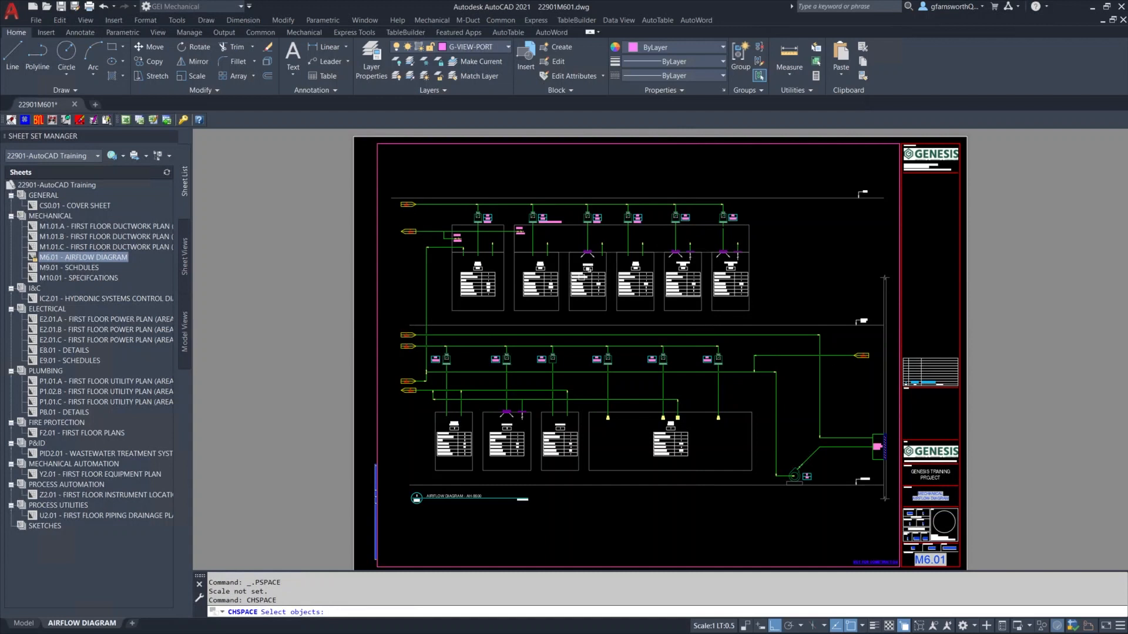
pyautogui.click(386, 154)
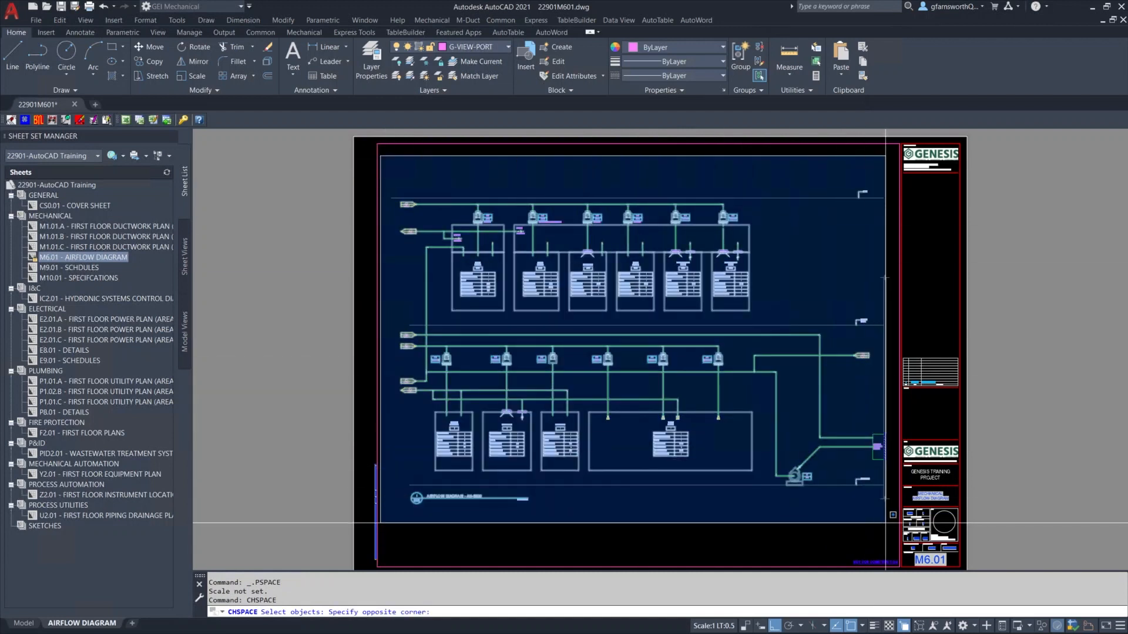
pyautogui.click(892, 518)
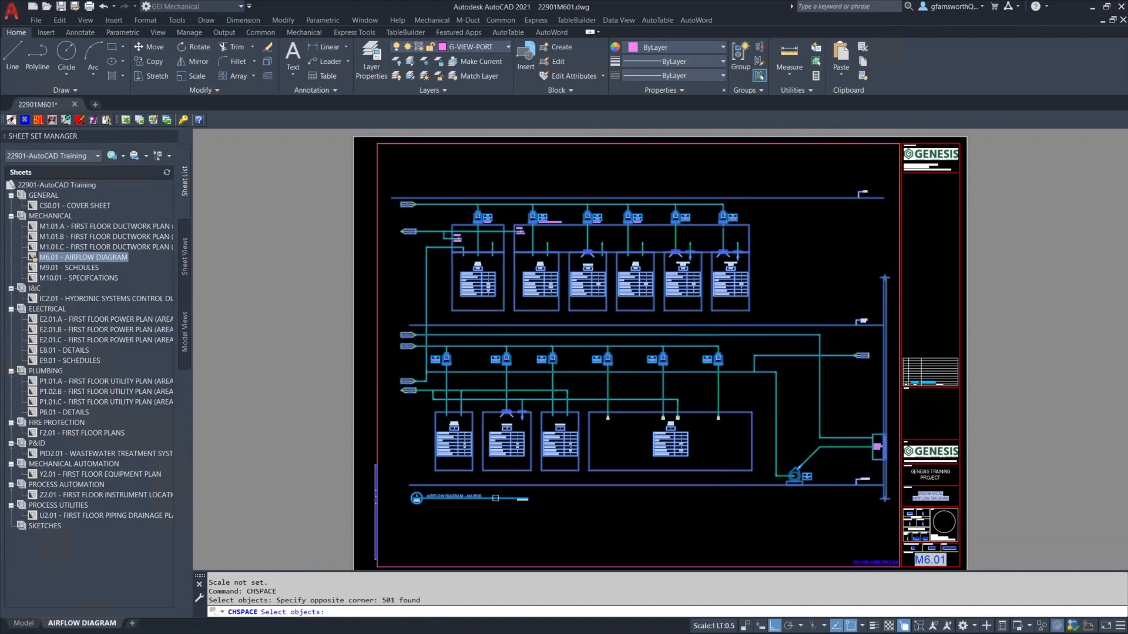
pyautogui.keyDown('shift'); pyautogui.click(500, 498); pyautogui.keyUp('shift')
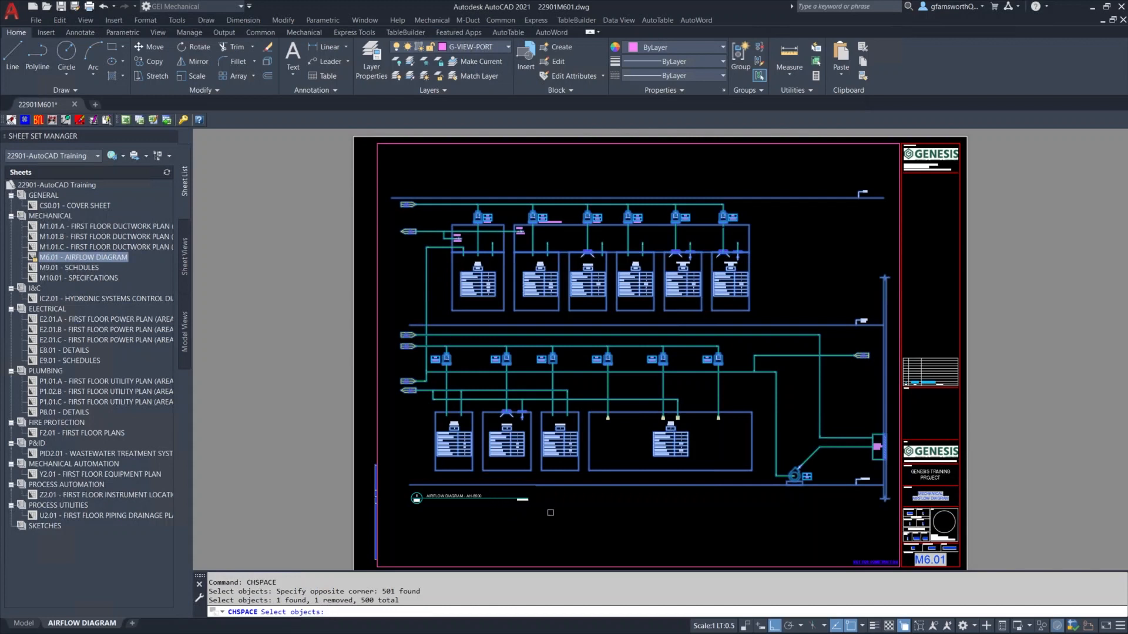
pyautogui.press('Return')
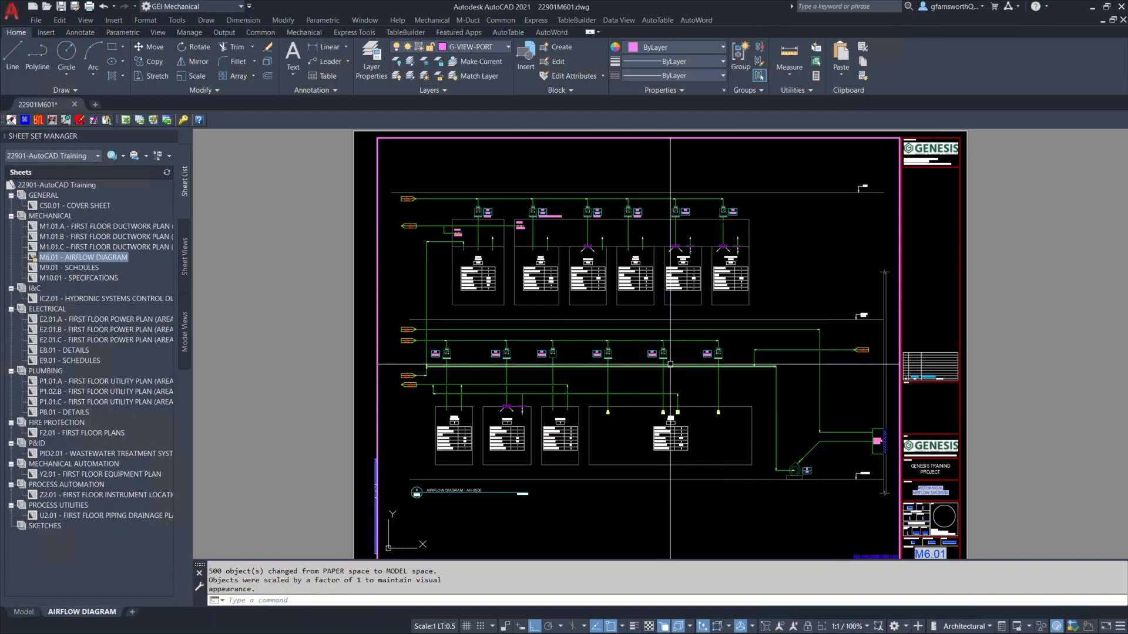
# Step: Switch to model space and zoom to the extents to view the transferred airflow diagram inside the viewport outline
pyautogui.click(23, 611)
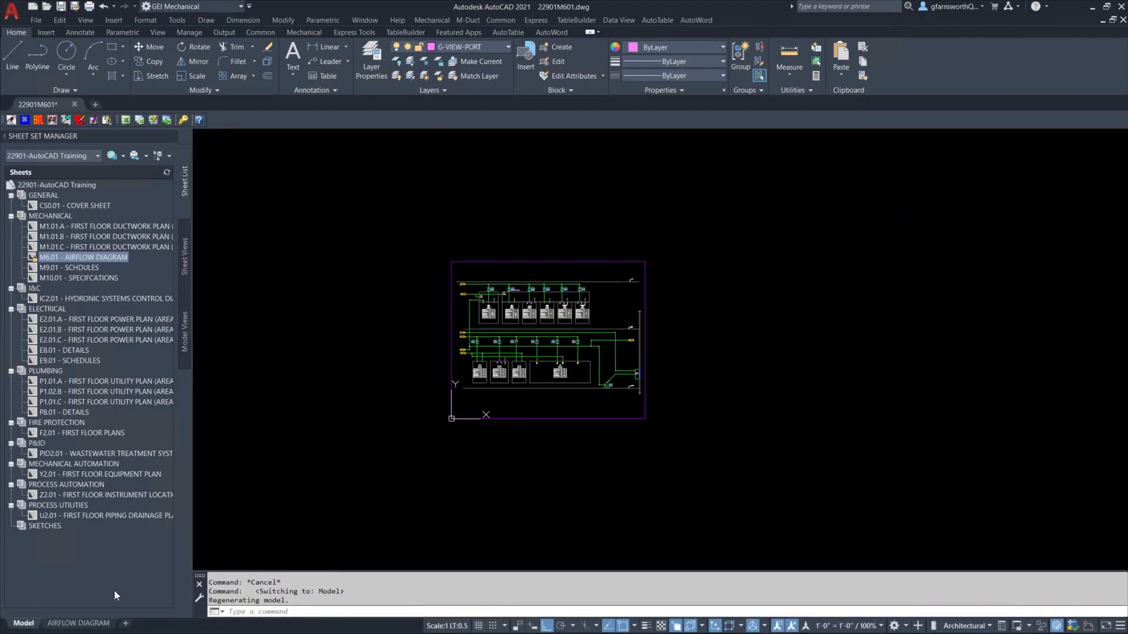
pyautogui.middleClick(589, 324)
pyautogui.middleClick(589, 323)
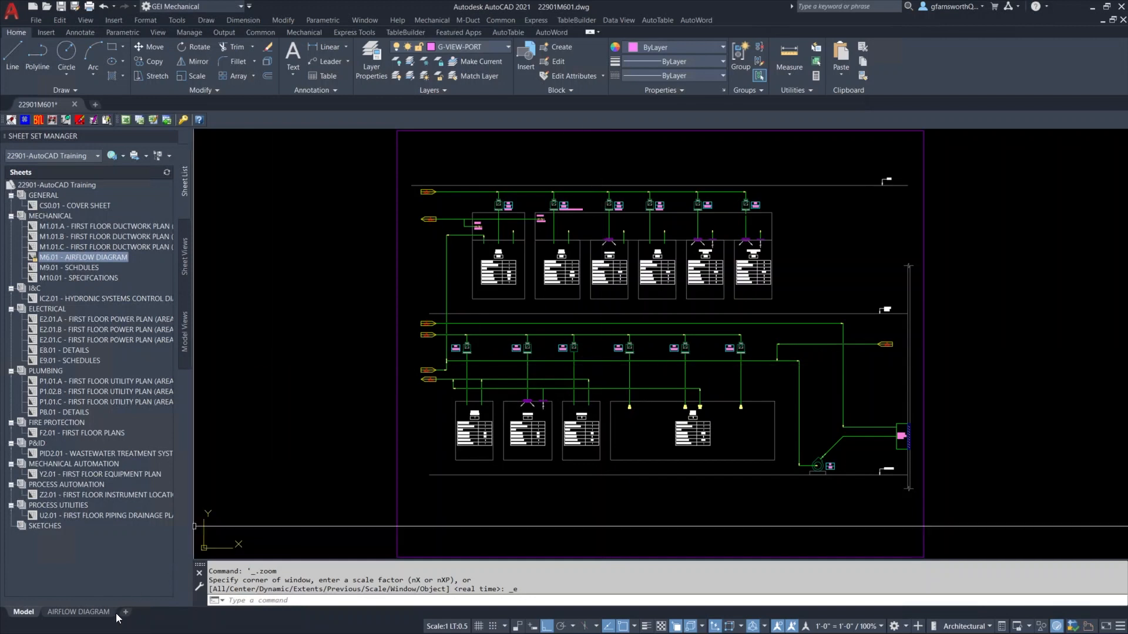
# Step: On the AIRFLOW DIAGRAM layout, test selecting diagram objects inside the active viewport and again from paper space
pyautogui.click(102, 615)
pyautogui.click(646, 245)
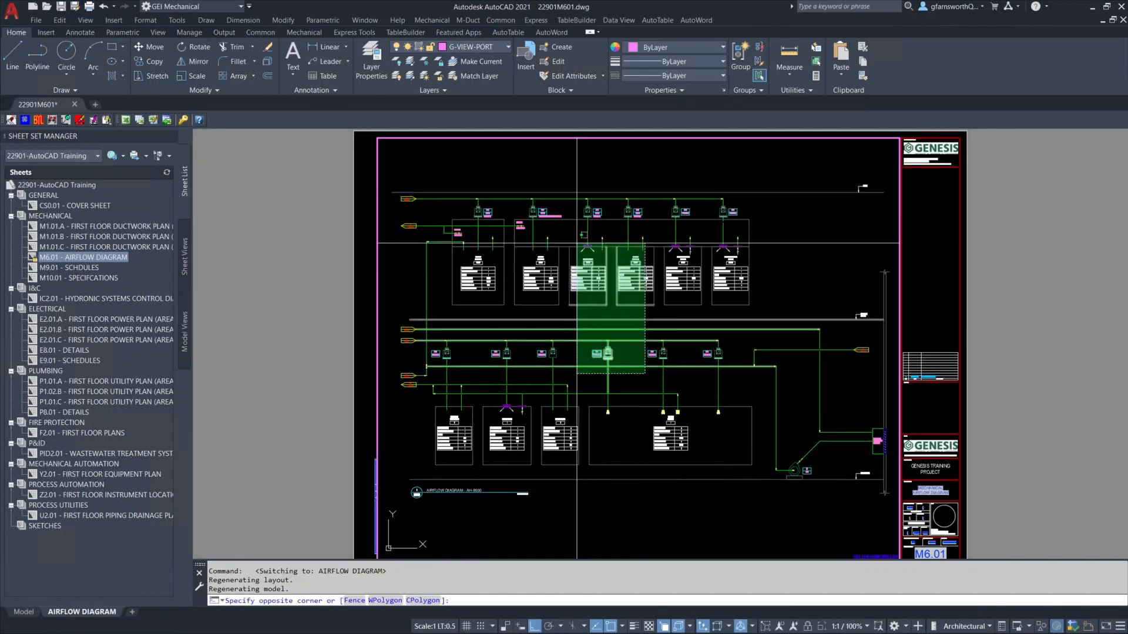
pyautogui.click(576, 376)
pyautogui.click(789, 262)
pyautogui.click(647, 171)
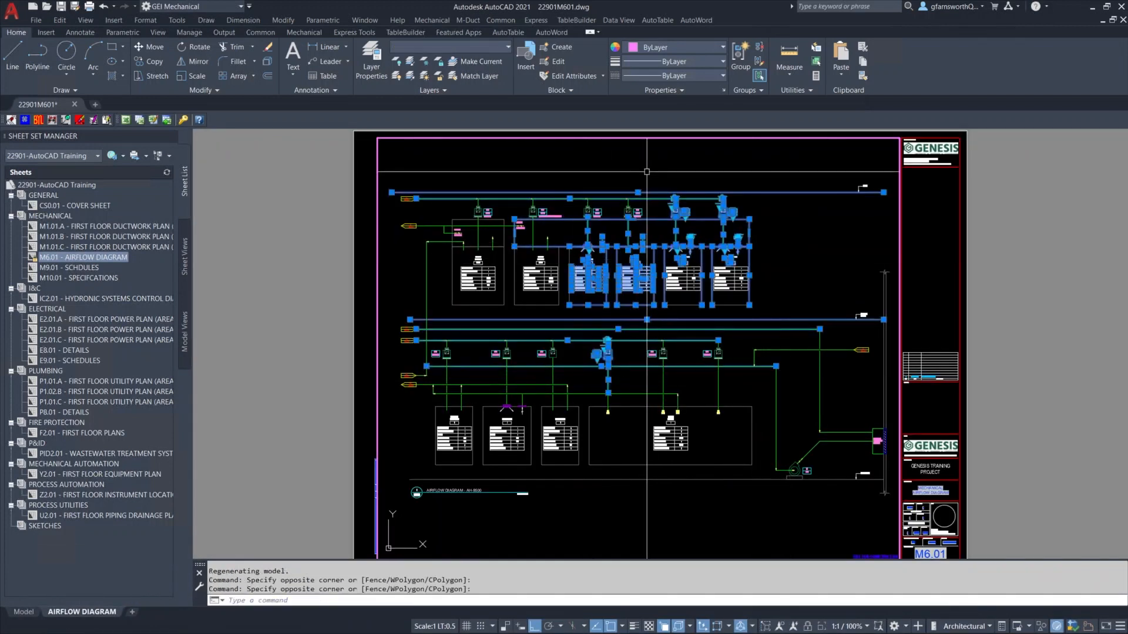
pyautogui.doubleClick(980, 260)
pyautogui.click(783, 302)
pyautogui.click(615, 194)
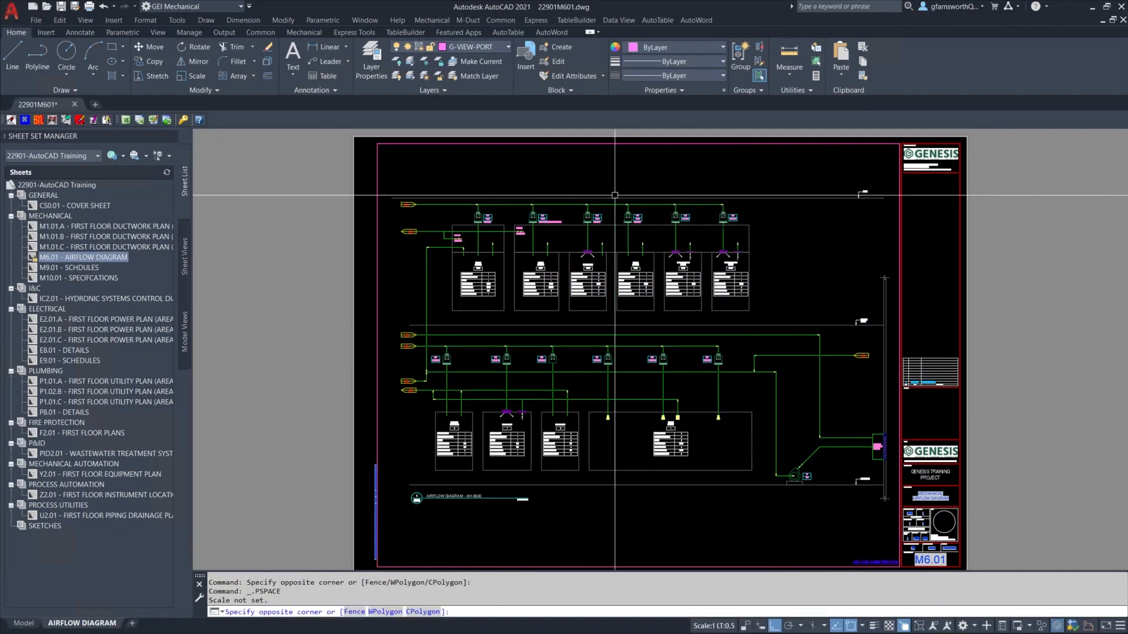
pyautogui.click(717, 176)
pyautogui.click(608, 283)
pyautogui.click(937, 313)
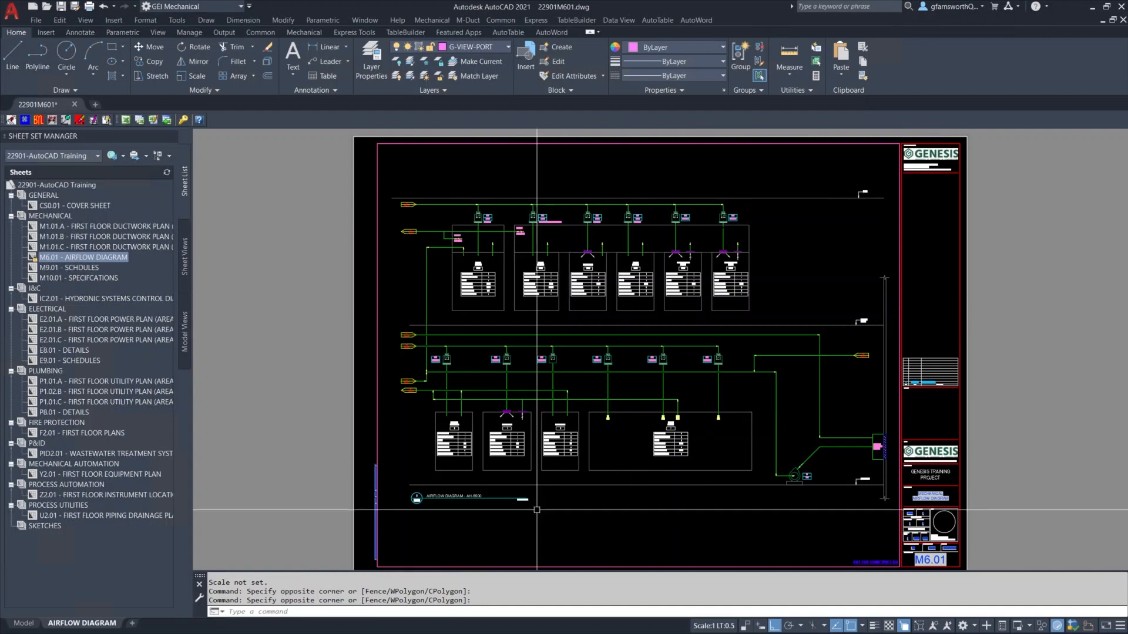
# Step: Copy the drawing title text "AIRFLOW DIAGRAM - AH-8500" using the single attribute editor (SAE), leaving the attribute unedited
pyautogui.scroll(-1, 410, 509)
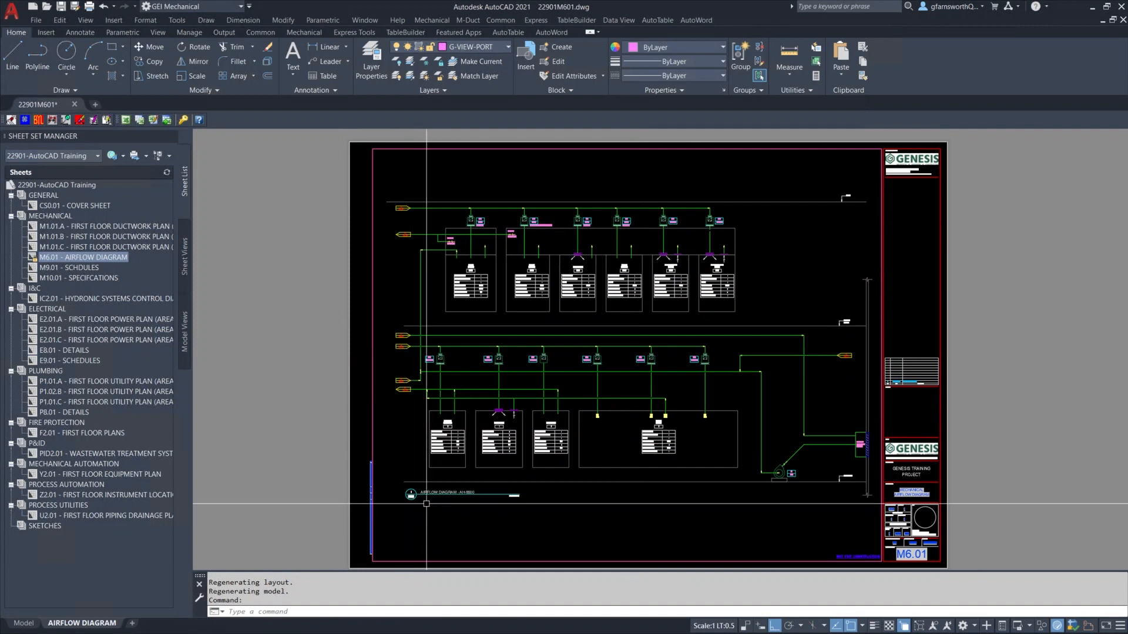
pyautogui.scroll(8, 446, 503)
pyautogui.write('SAE')
pyautogui.press('Return')
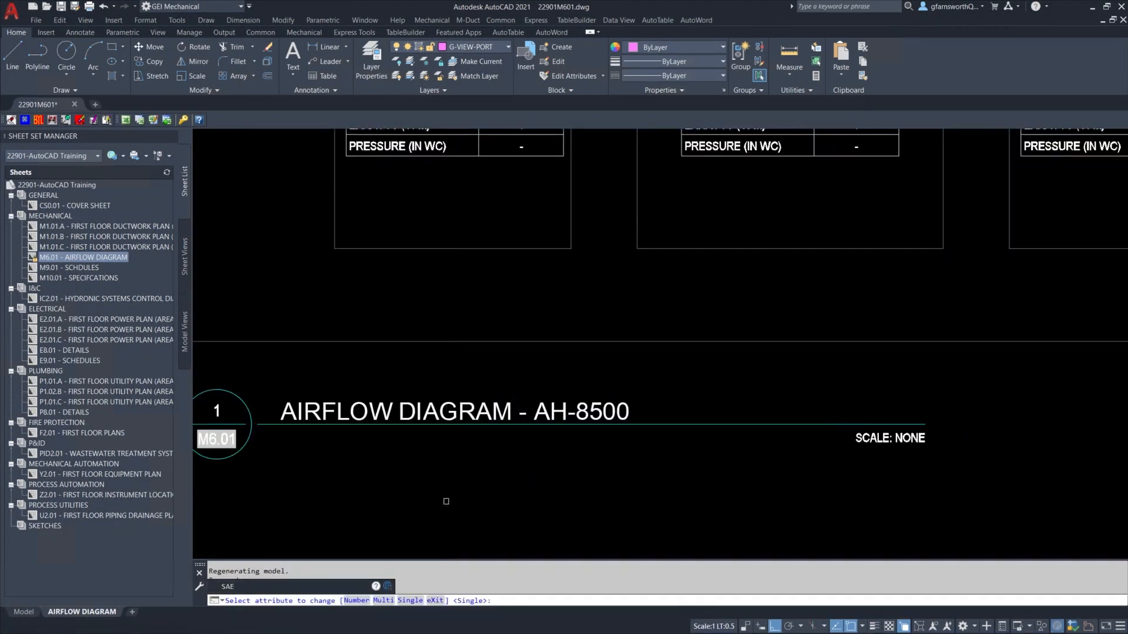
pyautogui.click(445, 414)
pyautogui.hotkey('ctrl', 'c')
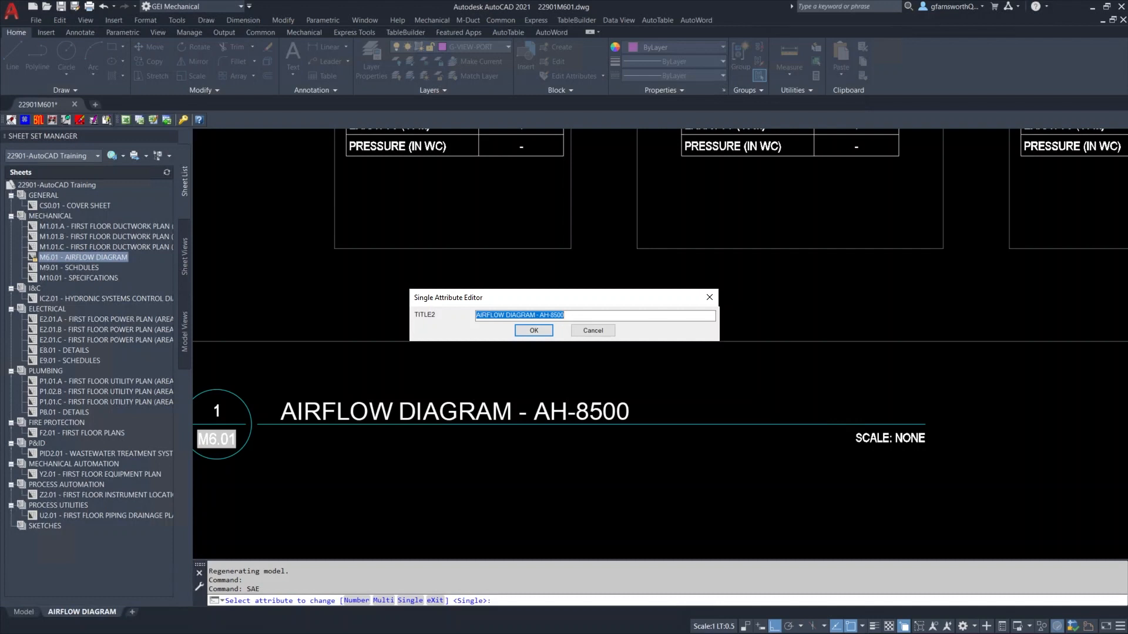
pyautogui.click(592, 331)
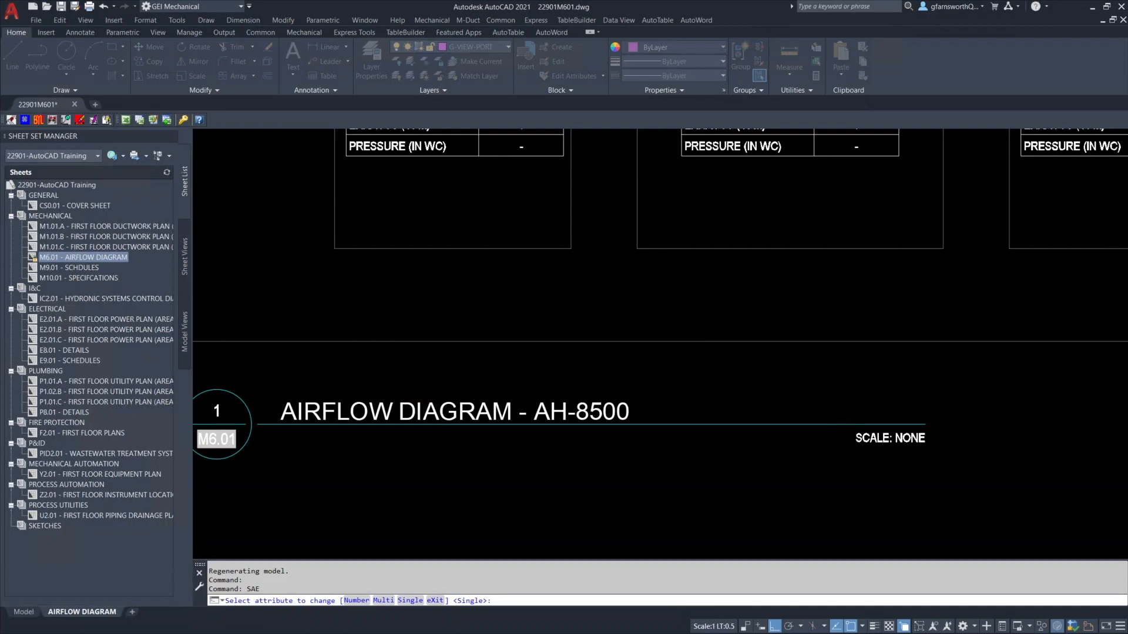
pyautogui.press('Escape')
# Step: In model space, start Write Block and set its destination to AIRFLOW DIAGRAM - AH-8500.dwg in the Revit 2022\CAD Links\Mechanical folder
pyautogui.middleClick(610, 388)
pyautogui.middleClick(610, 389)
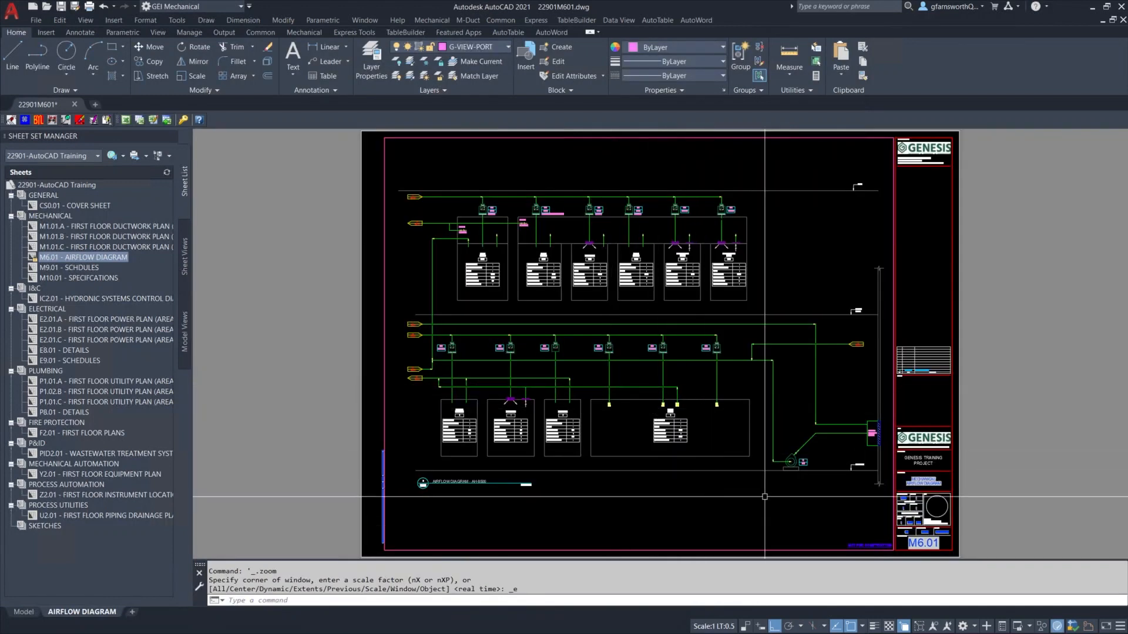
pyautogui.write('TM')
pyautogui.press('Return')
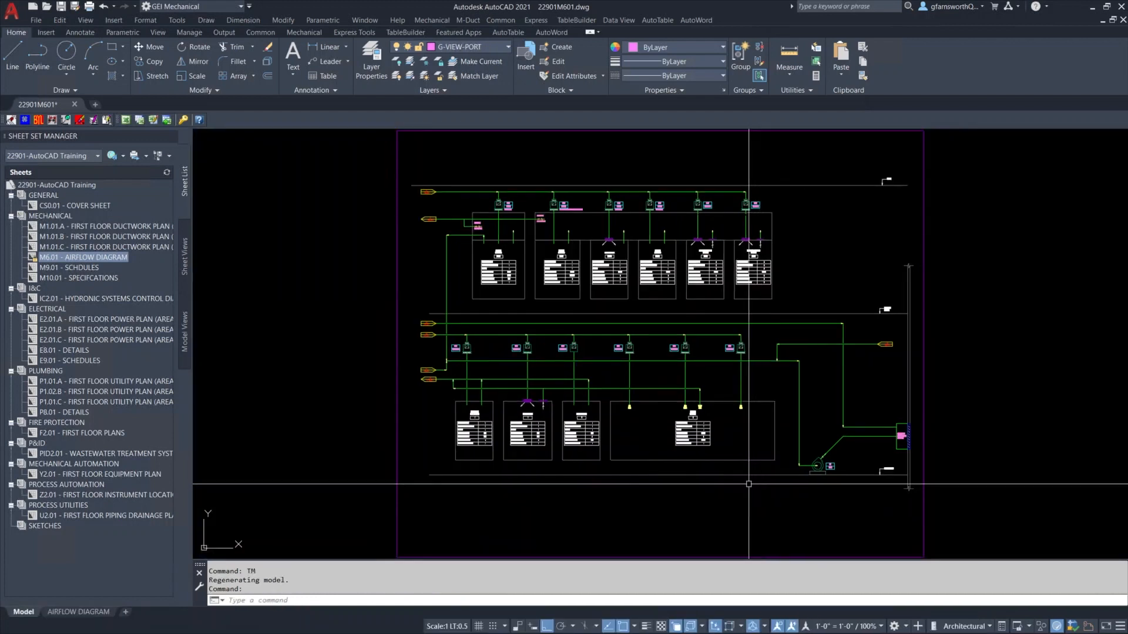
pyautogui.write('WB')
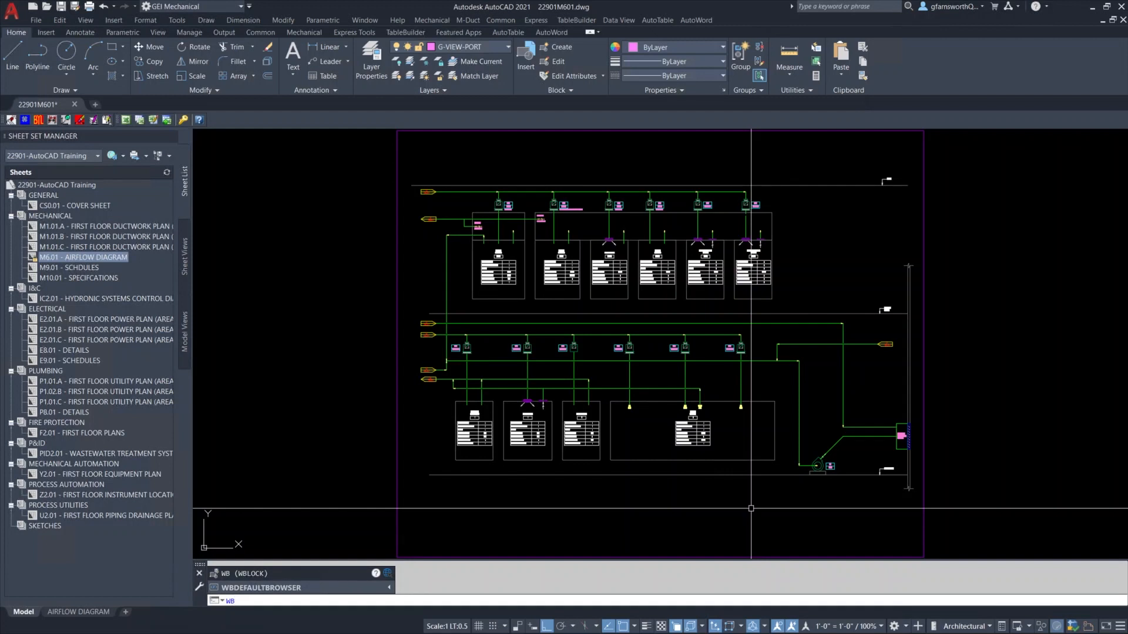
pyautogui.press('Return')
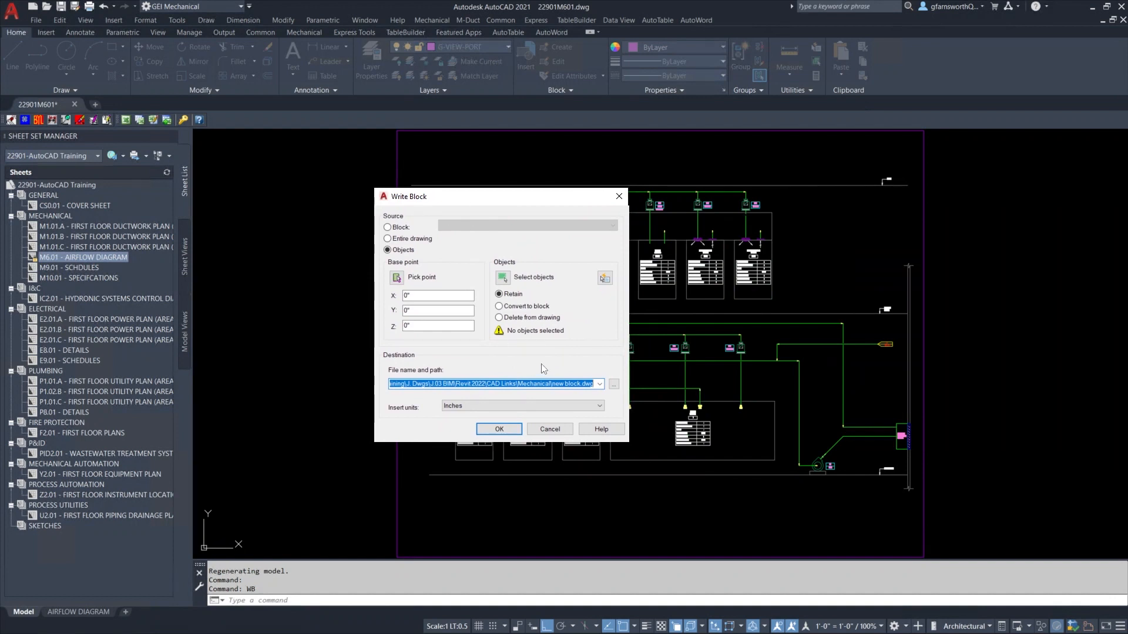
pyautogui.moveTo(580, 384); pyautogui.dragTo(350, 390)
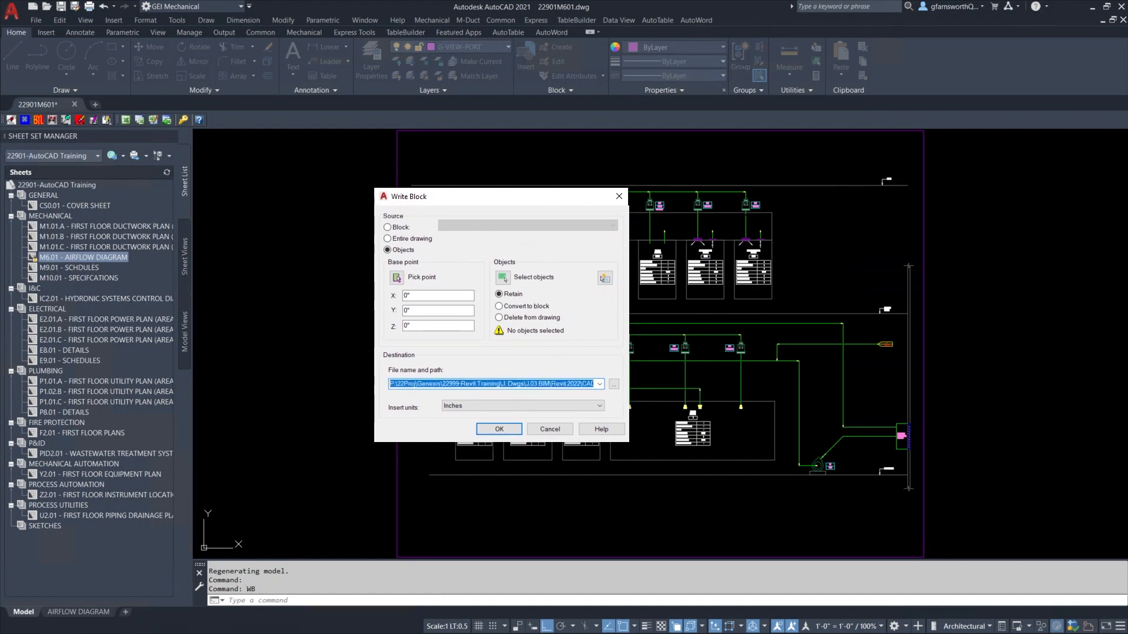
pyautogui.hotkey('ctrl', 'v')
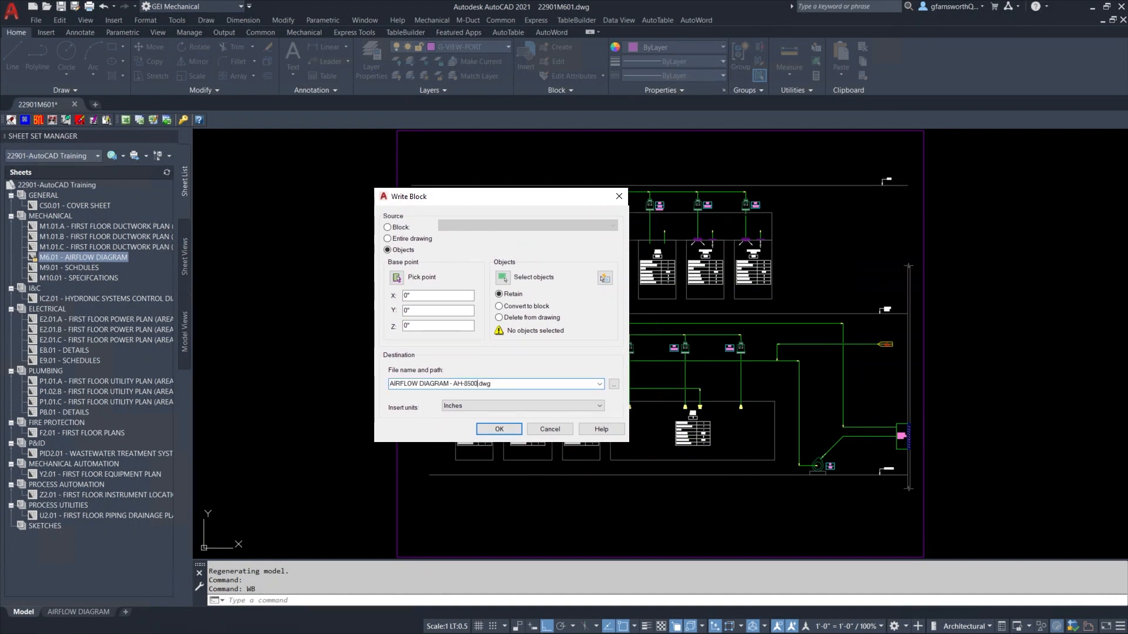
pyautogui.click(391, 384)
pyautogui.hotkey('ctrl', 'v')
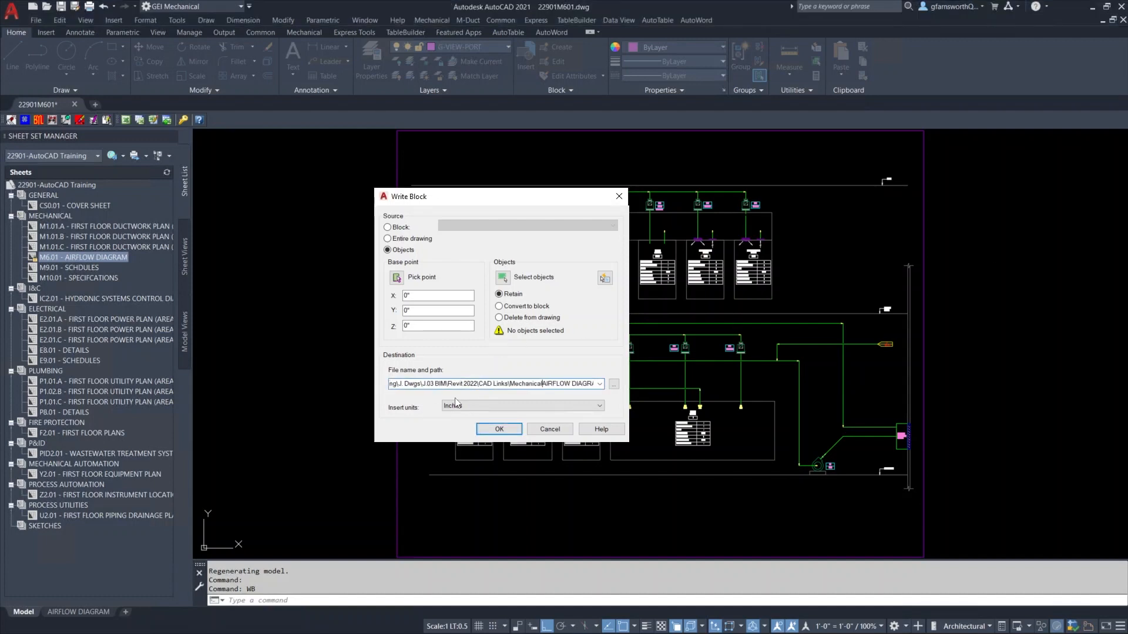
pyautogui.write('\\')
# Step: Select the entire airflow diagram inside the viewport outline as the Write Block objects and write the file
pyautogui.click(512, 273)
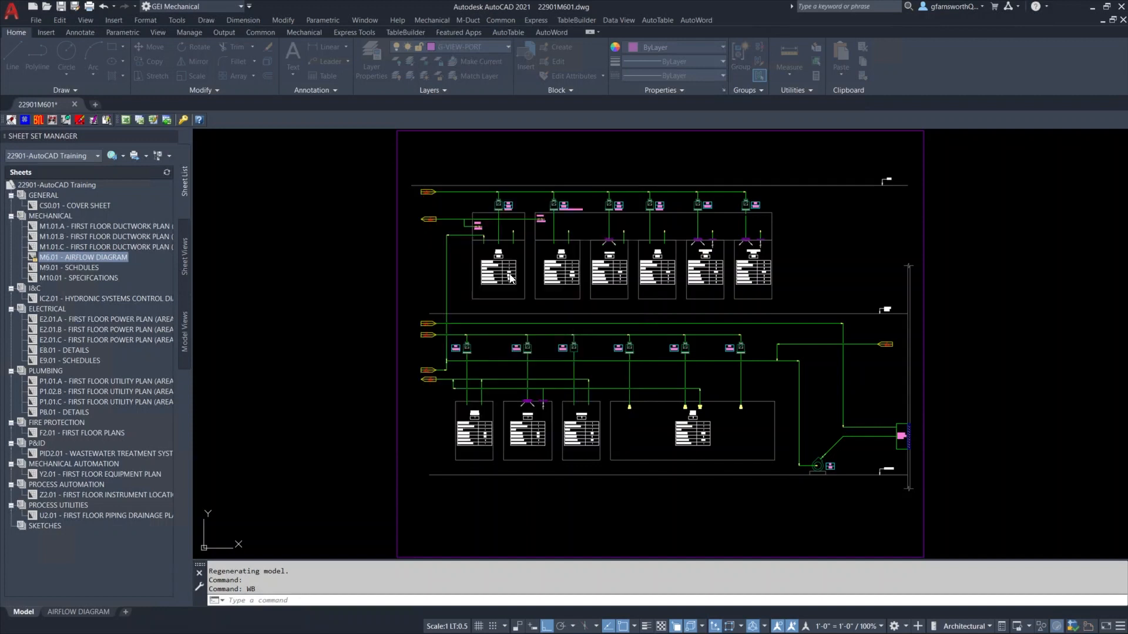
pyautogui.click(335, 157)
pyautogui.click(947, 509)
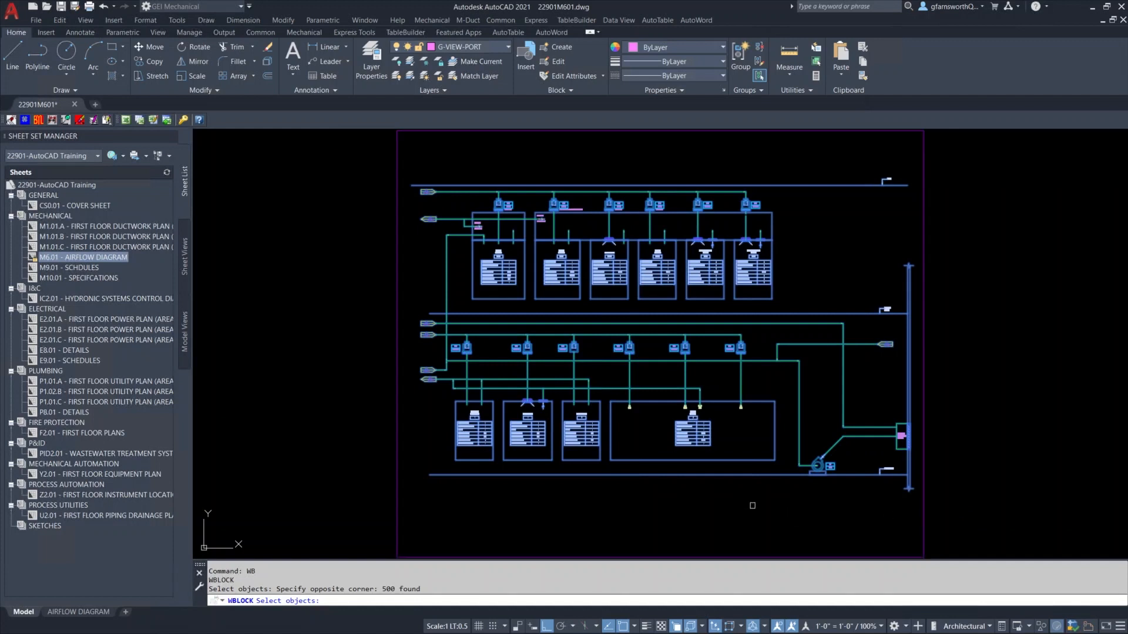
pyautogui.press('Return')
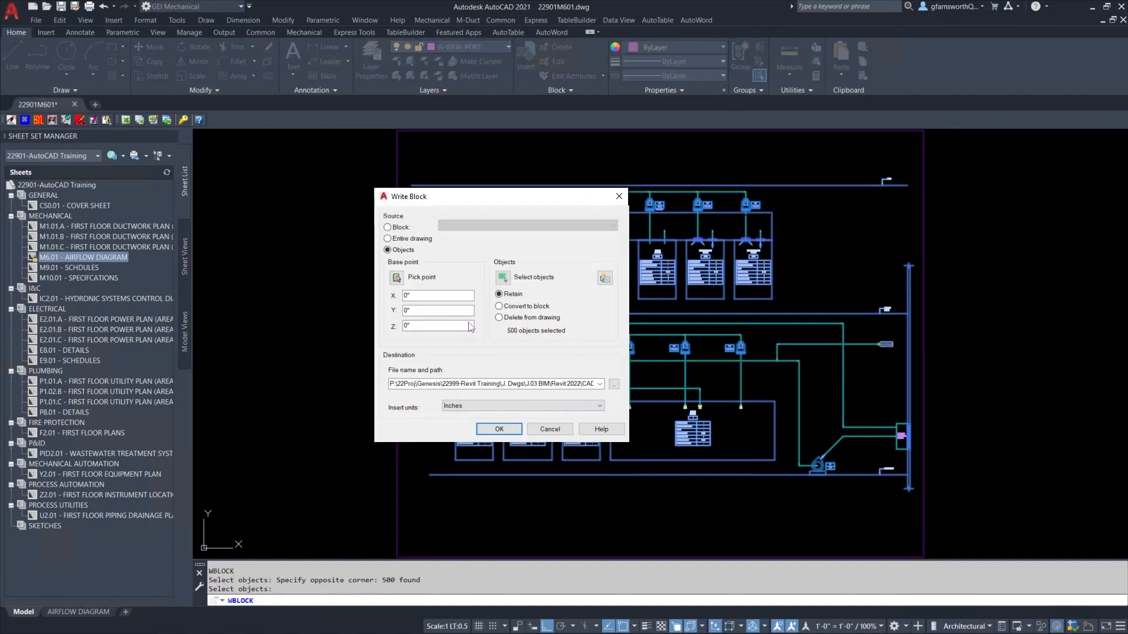
pyautogui.click(499, 430)
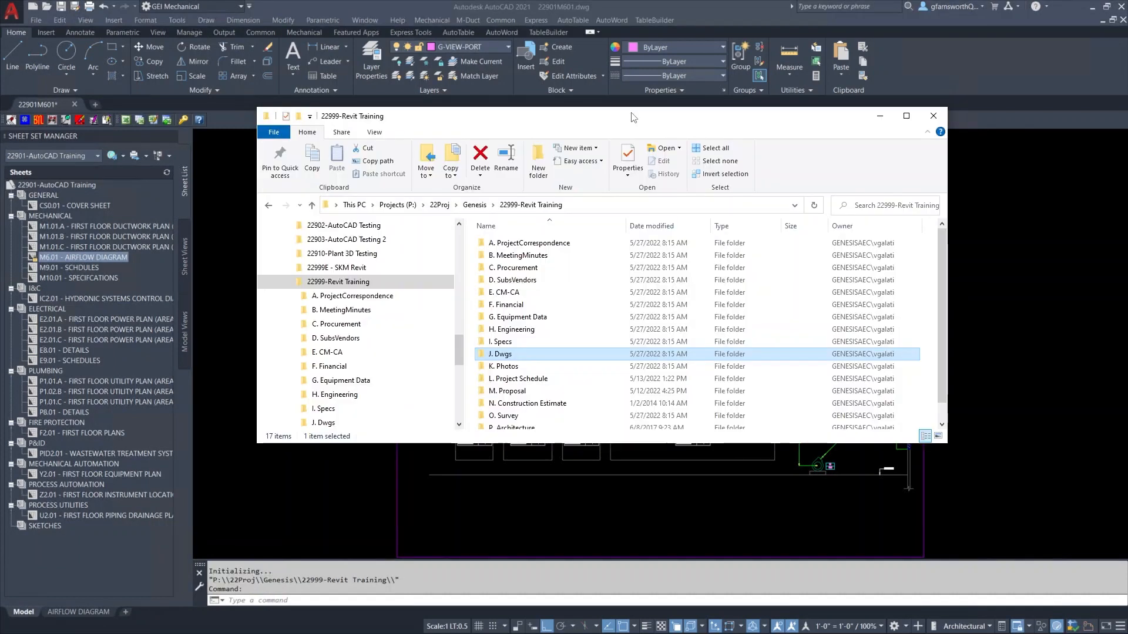
# Step: In the 22999-Revit Training project's J. Dwgs folder, browse to J.03 BIM\Revit 2022\CAD Links\Mechanical and open AIRFLOW DIAGRAM - AH-8500.dwg
pyautogui.doubleClick(502, 355)
pyautogui.doubleClick(509, 268)
pyautogui.doubleClick(509, 256)
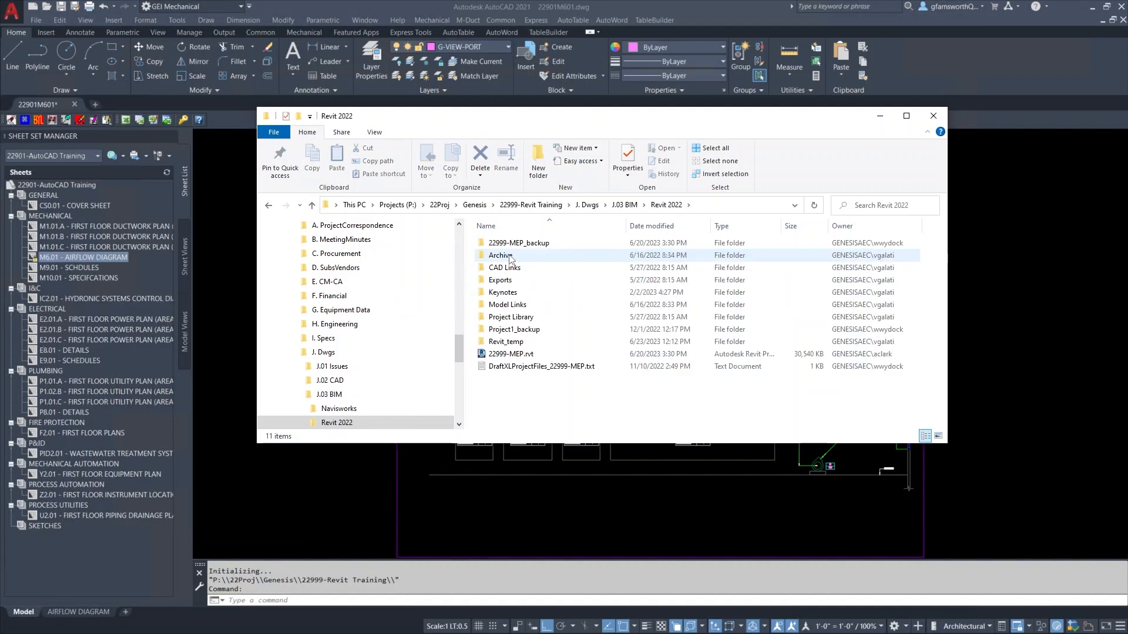
pyautogui.doubleClick(507, 268)
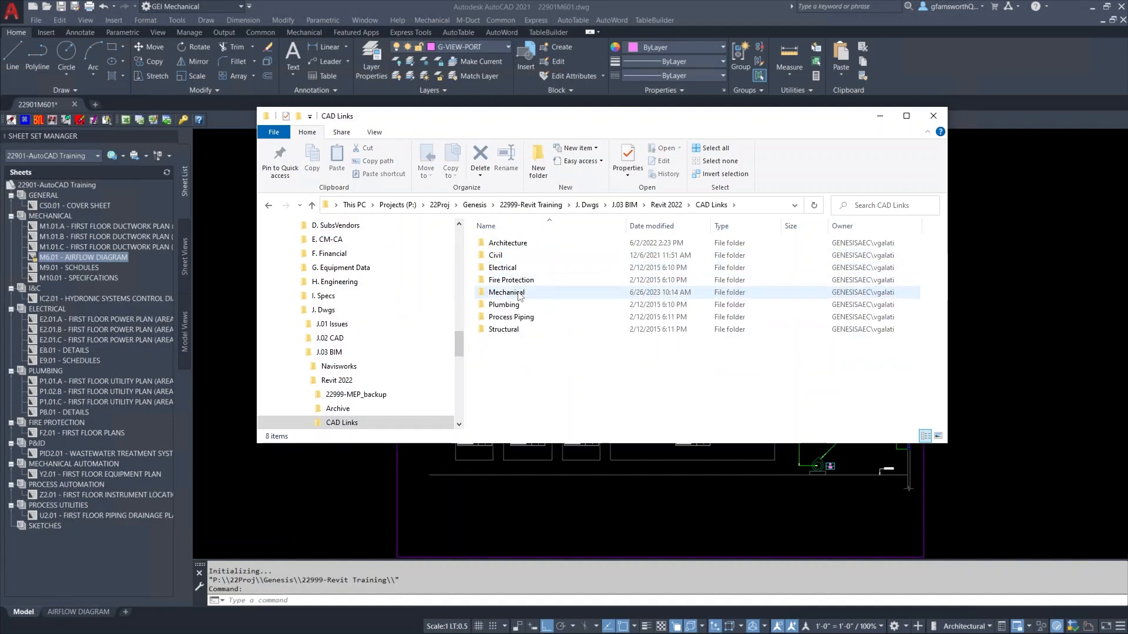
pyautogui.doubleClick(520, 296)
pyautogui.click(524, 245)
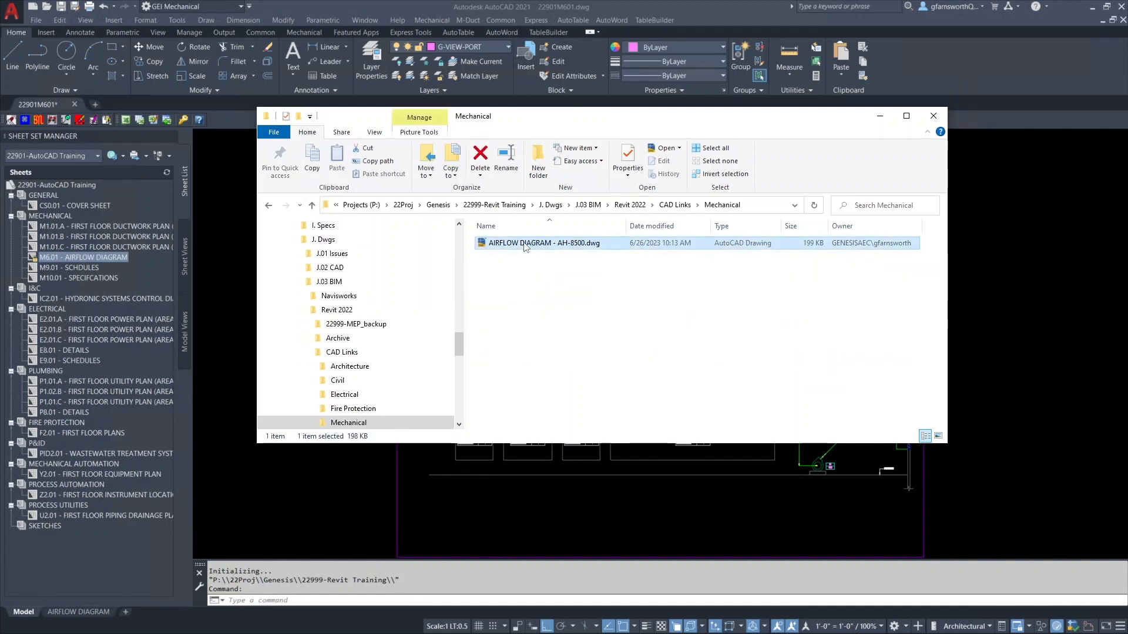
pyautogui.doubleClick(524, 246)
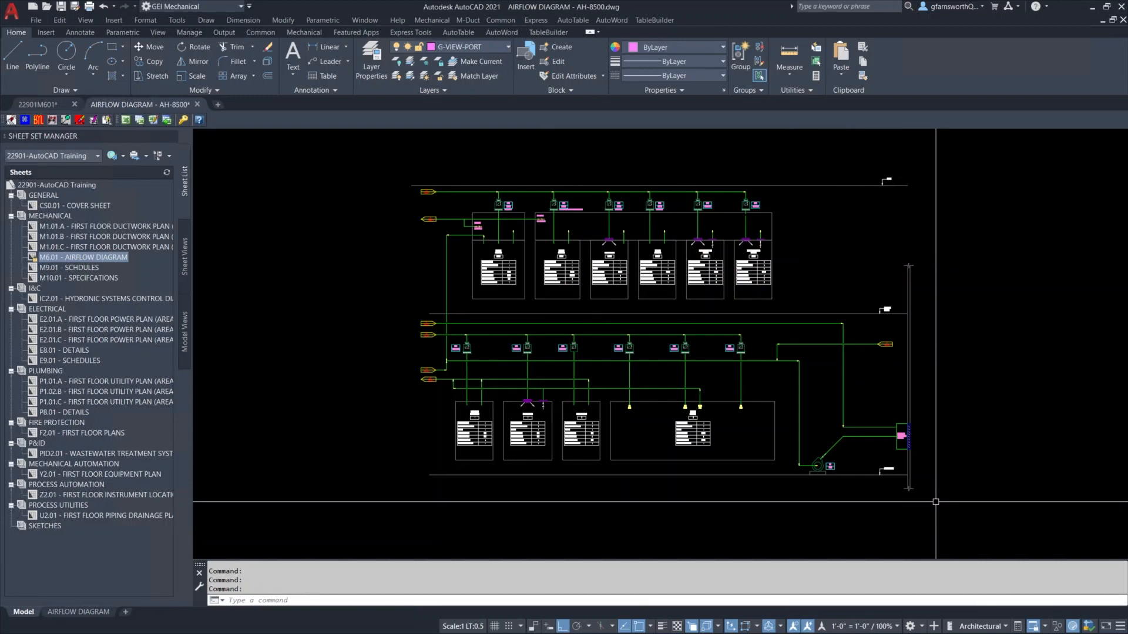
# Step: Make layer 0 current and run Super Purge on the exported airflow diagram drawing
pyautogui.click(508, 47)
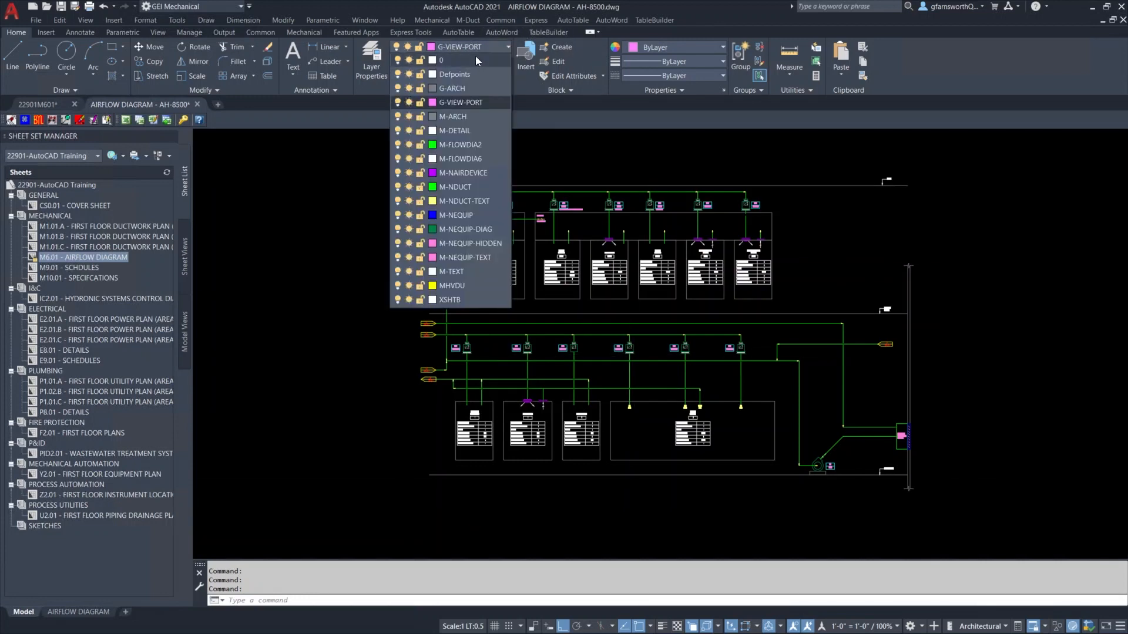
pyautogui.click(473, 60)
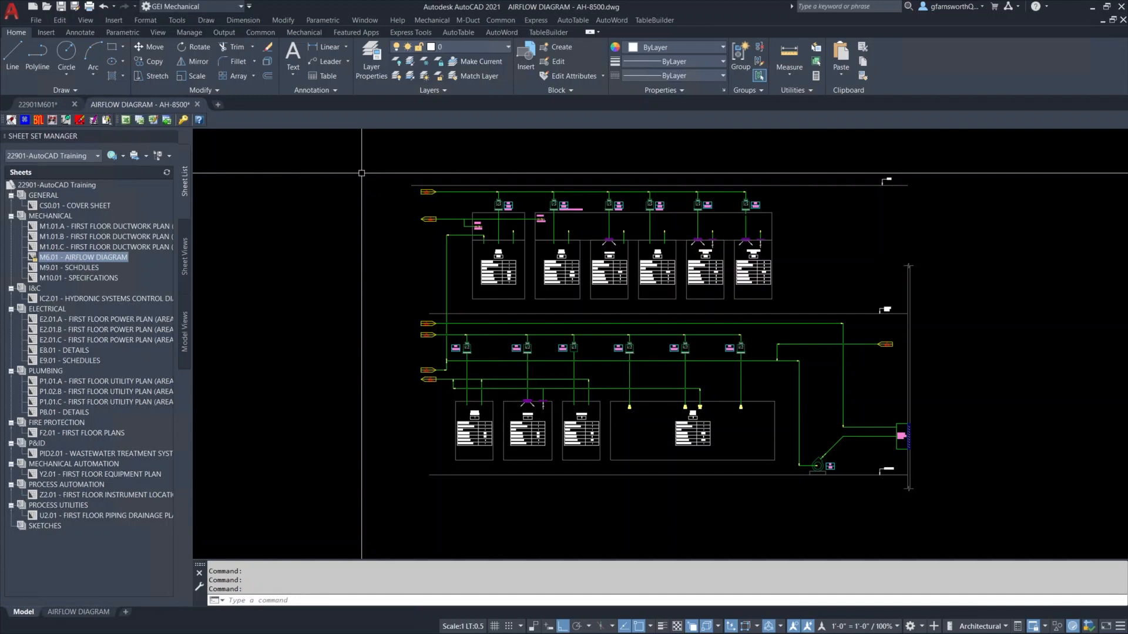
pyautogui.click(271, 31)
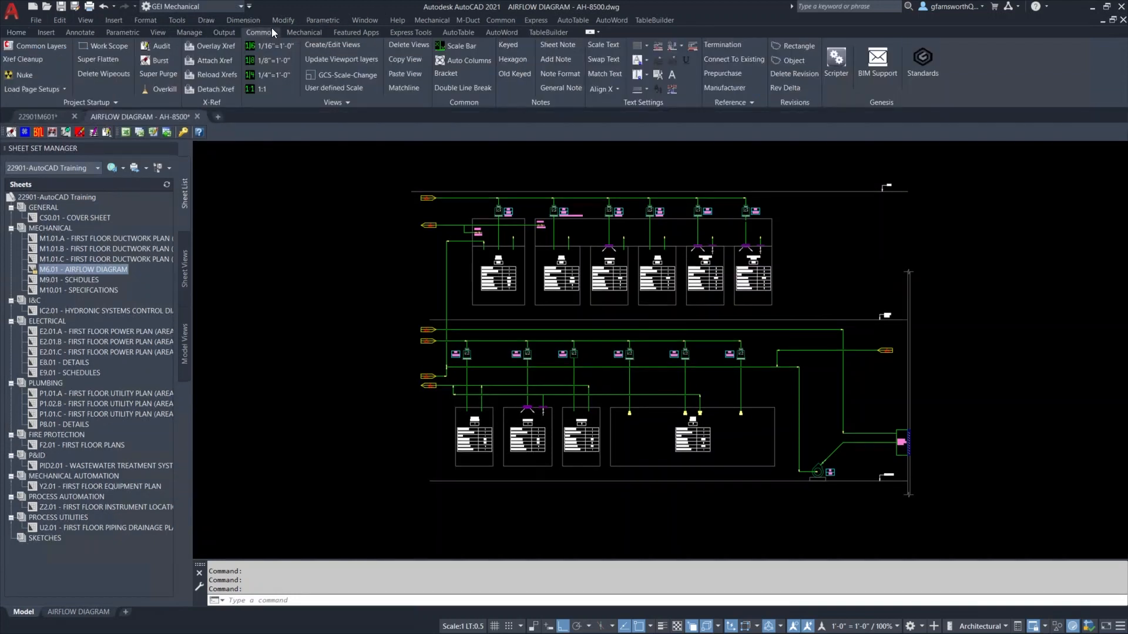
pyautogui.click(174, 77)
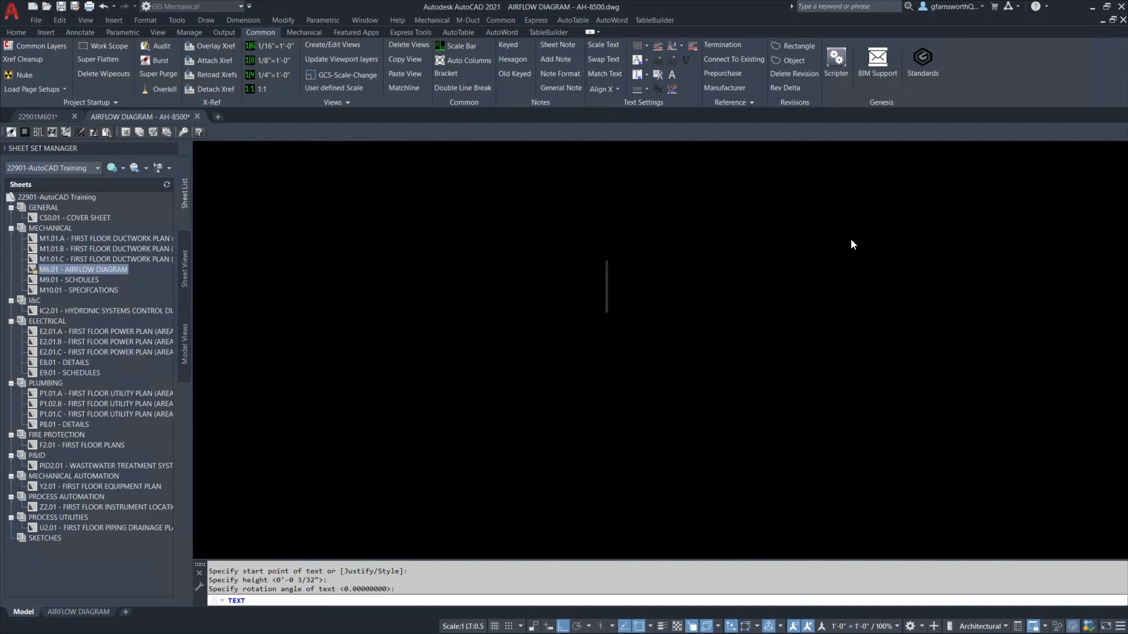
# Step: Enter a degree symbol with %%d on the first text line and a diameter symbol with %%c on the second
pyautogui.write('%%d')
pyautogui.press('Return')
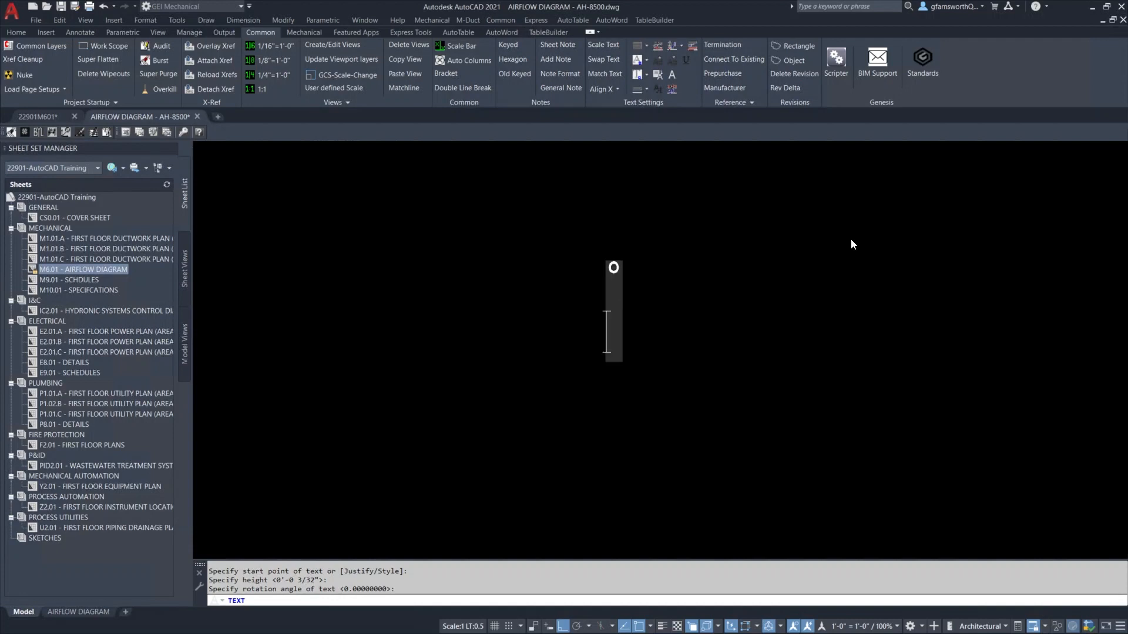
pyautogui.write('%%c')
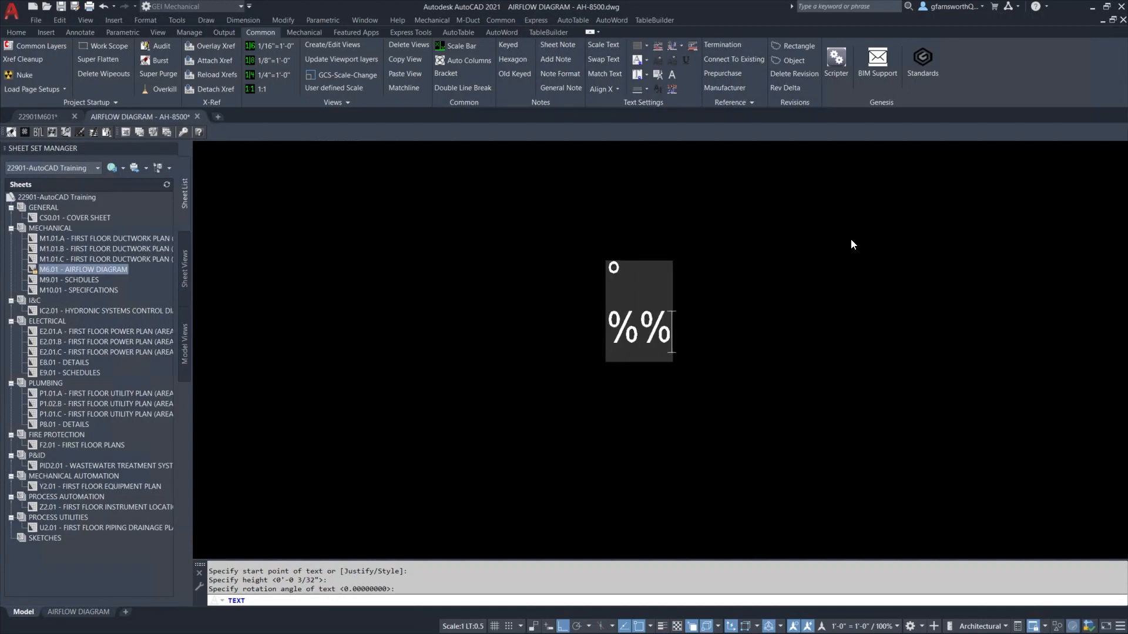
pyautogui.press('Return')
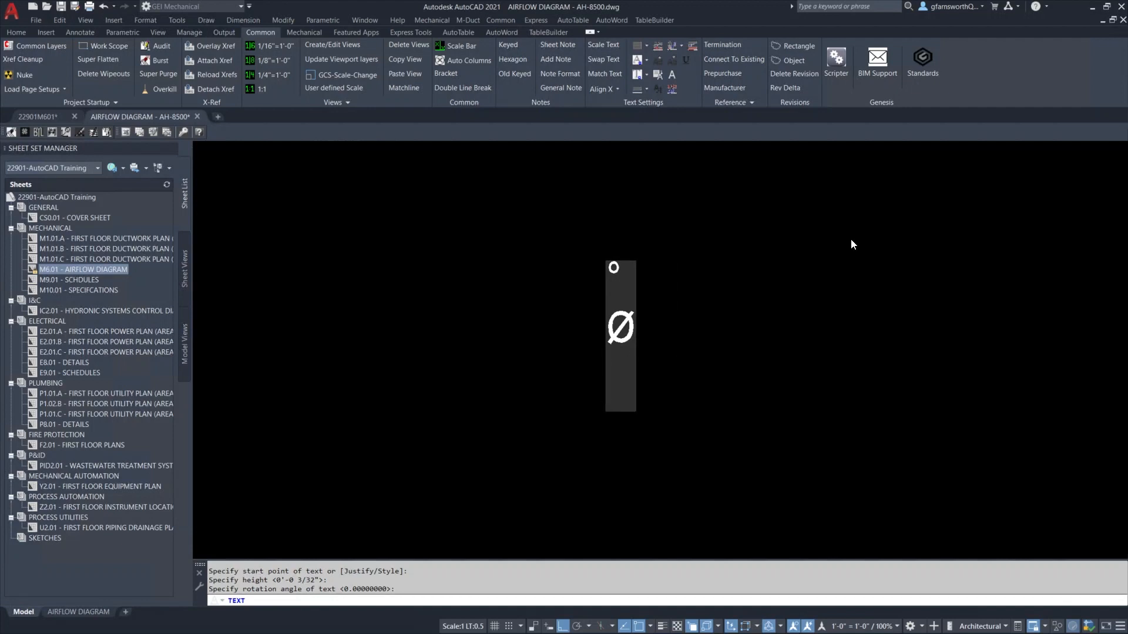
# Step: Add a second degree symbol (ALT+248) and a second diameter symbol (ALT+0216) beside the existing ones
pyautogui.click(625, 283)
pyautogui.write('°')
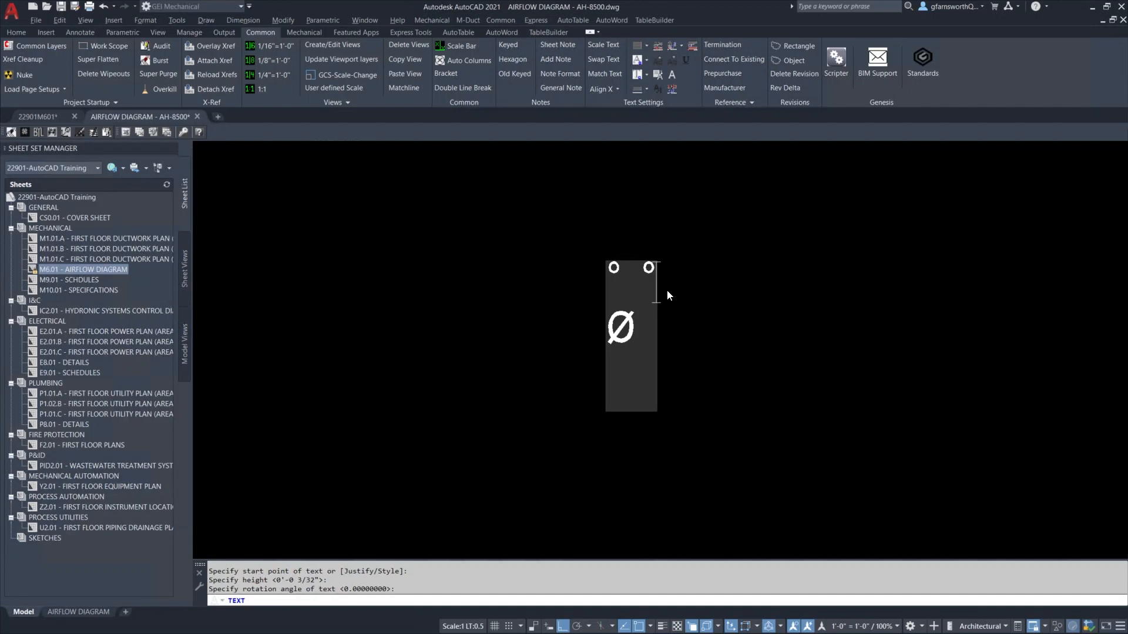
pyautogui.press('Down')
pyautogui.write('Ø')
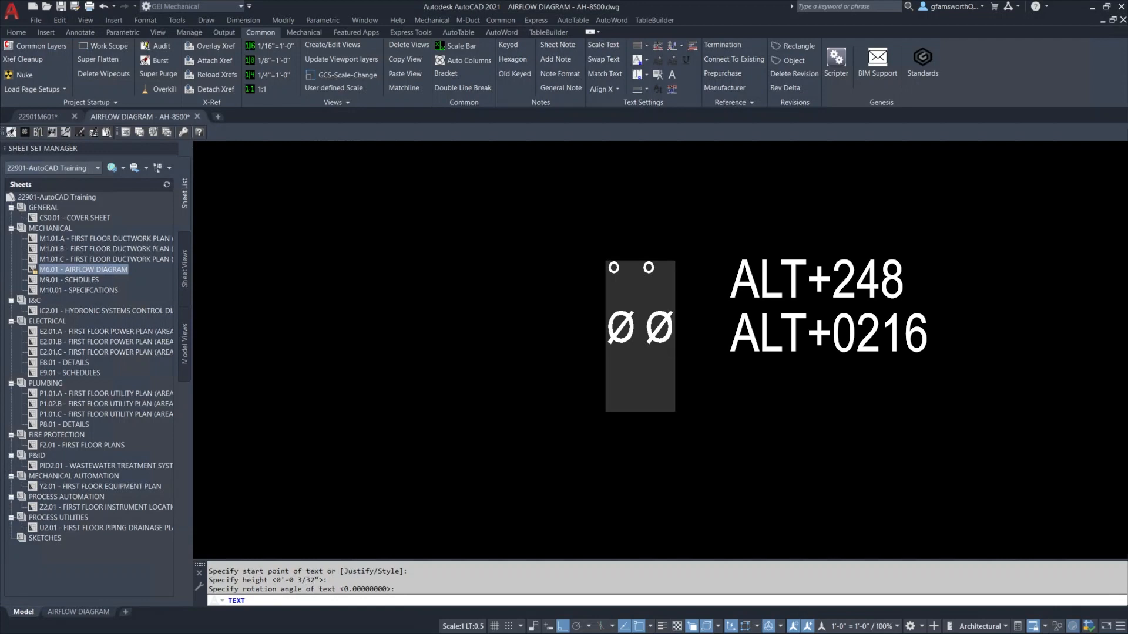
# Step: Delete the sample symbols from the diameter line and the degree line of the text
pyautogui.moveTo(645, 332); pyautogui.dragTo(610, 333)
pyautogui.press('Delete')
pyautogui.moveTo(641, 283); pyautogui.dragTo(609, 283)
pyautogui.press('Delete')
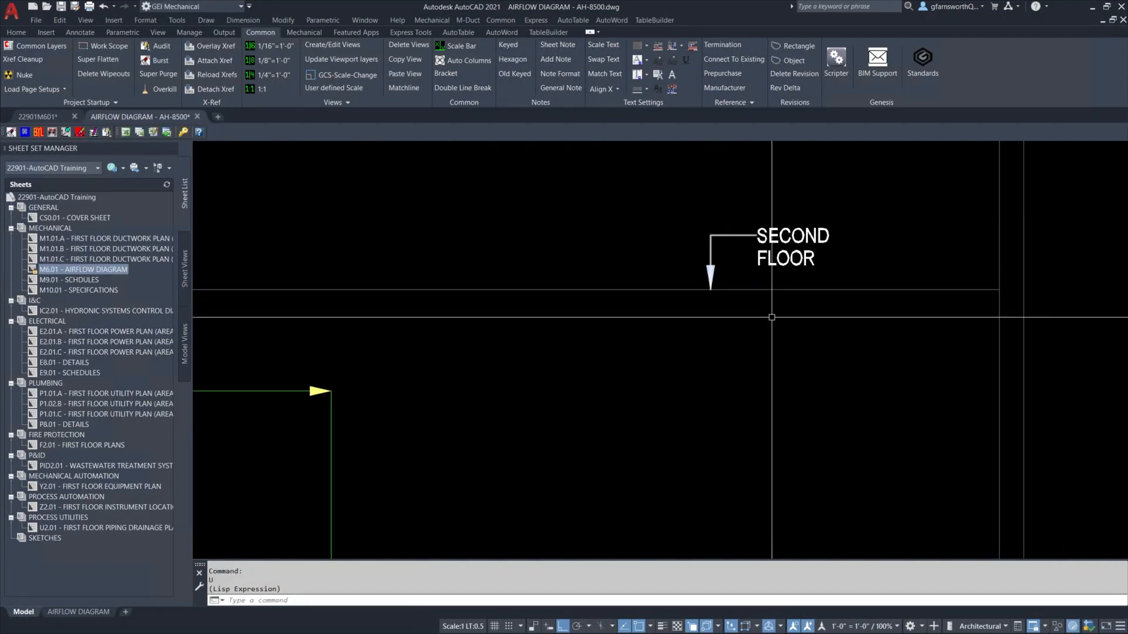
# Step: Copy the SECOND FLOOR leader a short distance to its left along the floor line
pyautogui.write('co')
pyautogui.press('space')
pyautogui.click(711, 271)
pyautogui.press('Return')
pyautogui.click(729, 261)
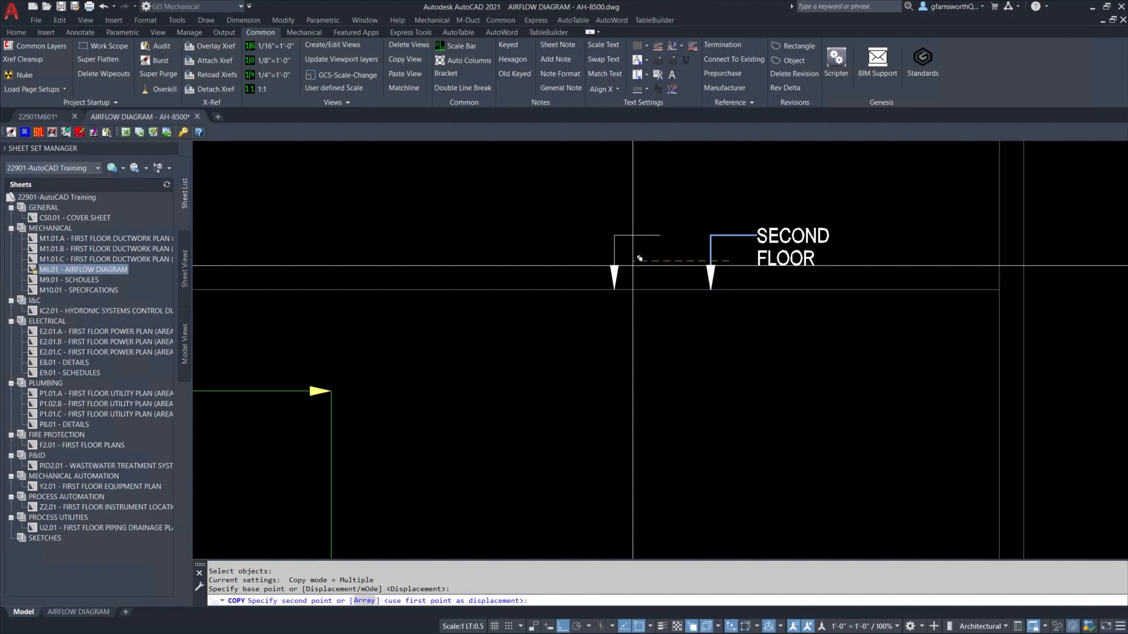
pyautogui.click(632, 265)
pyautogui.press('Return')
# Step: Draw an LRT leader from the SECOND FLOOR text, ending perpendicular to the floor line beside the original leader
pyautogui.write('LRT')
pyautogui.press('space')
pyautogui.click(765, 237)
pyautogui.click(699, 242)
pyautogui.keyDown('shift'); pyautogui.rightClick(685, 292); pyautogui.keyUp('shift')
pyautogui.click(724, 469)
pyautogui.click(689, 291)
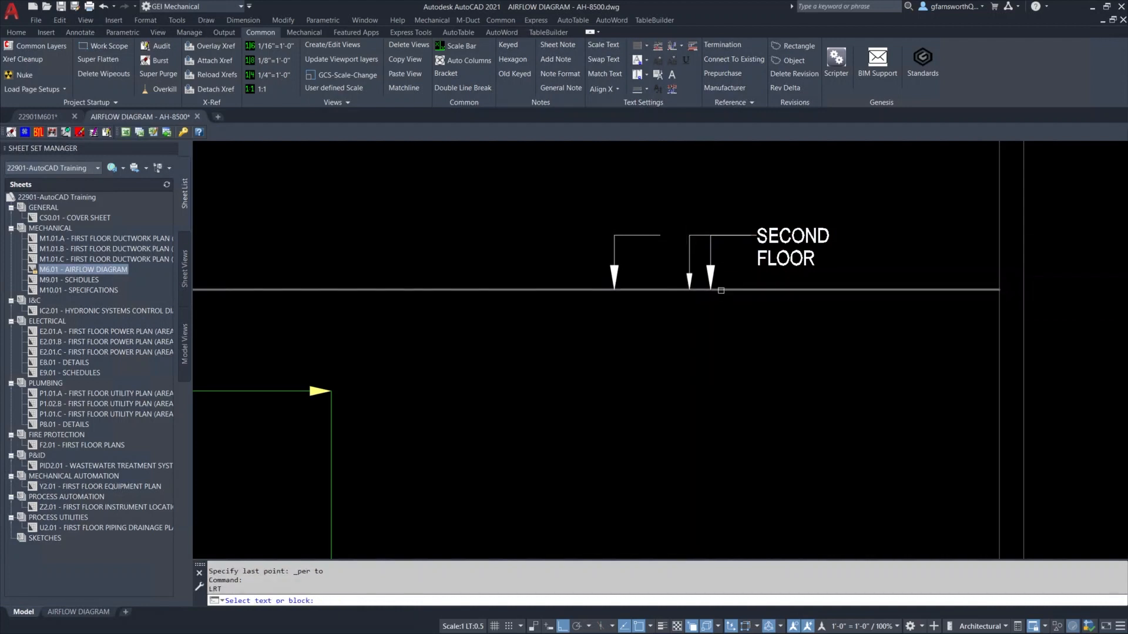
pyautogui.scroll(2, 717, 258)
pyautogui.press('Return')
pyautogui.press('Escape')
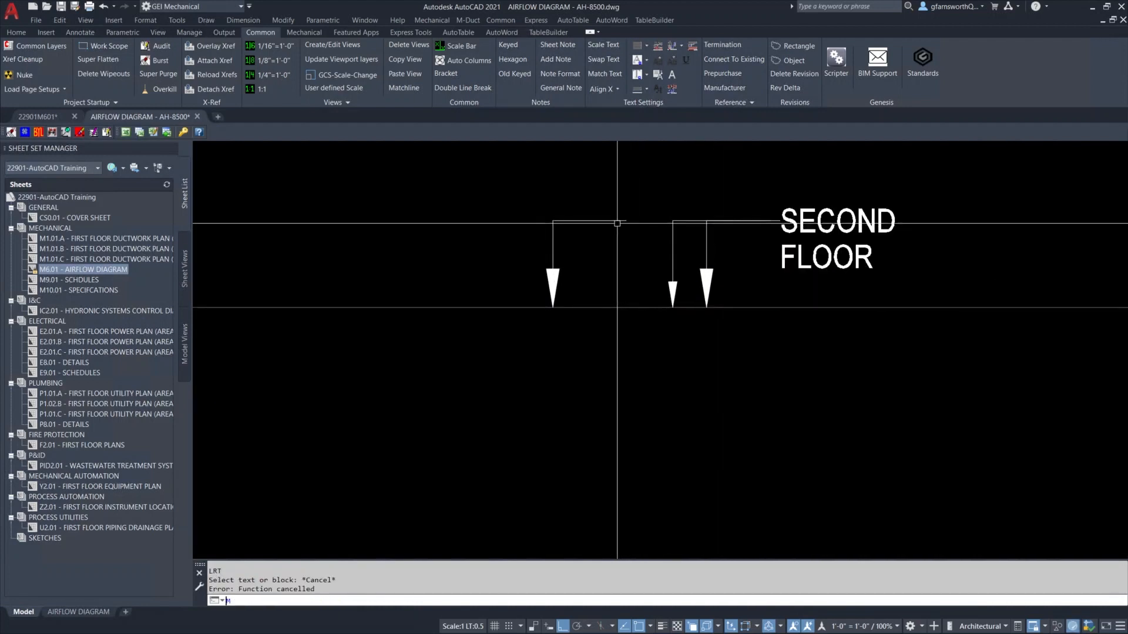
# Step: Move the copied leader horizontally toward the SECOND FLOOR text so it sits beside the other two leaders
pyautogui.write('m')
pyautogui.press('space')
pyautogui.click(607, 282)
pyautogui.click(555, 221)
pyautogui.press('Return')
pyautogui.click(627, 221)
pyautogui.click(705, 221)
pyautogui.scroll(4, 643, 294)
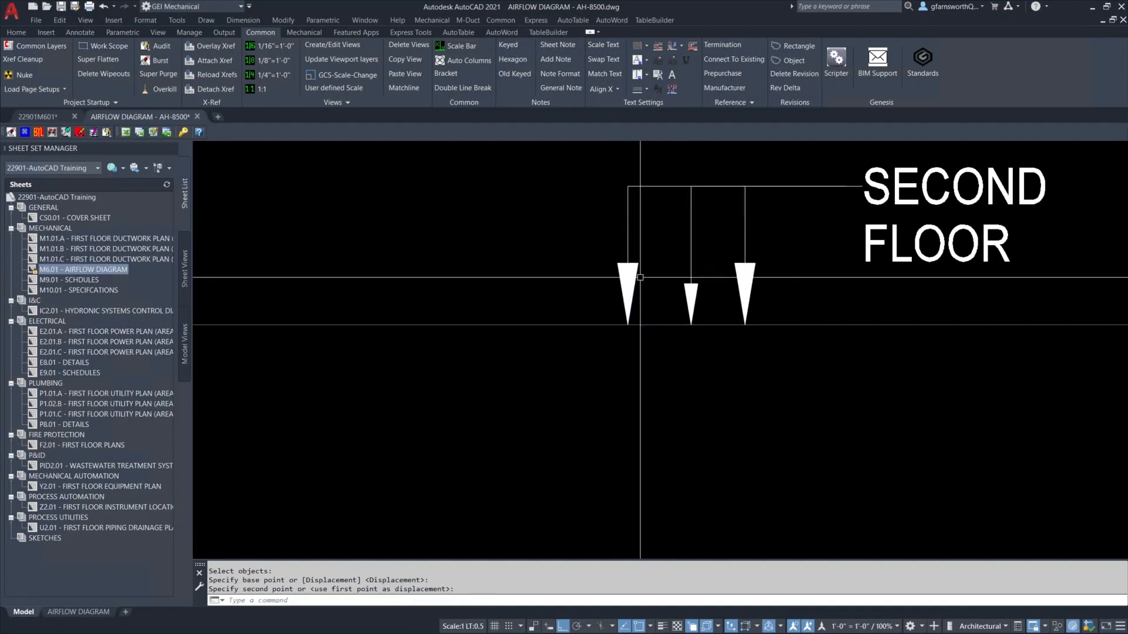
# Step: Trace the copied leader's arrowhead with a closed polyline through its tip and both upper corners
pyautogui.write('pl')
pyautogui.press('space')
pyautogui.scroll(2, 617, 253)
pyautogui.click(622, 412)
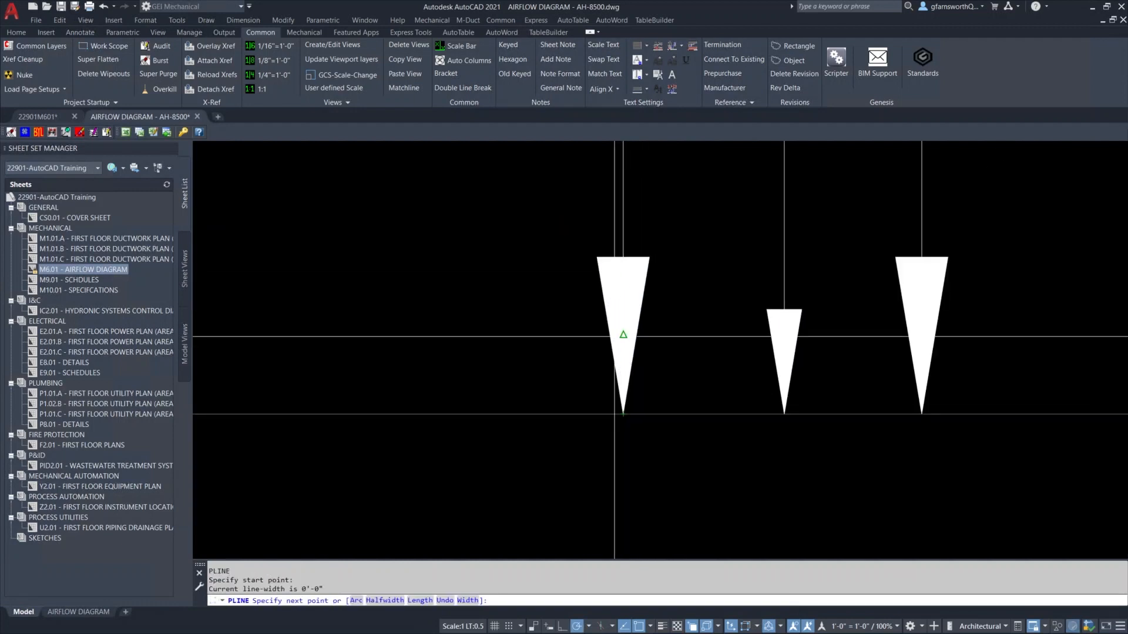
pyautogui.click(596, 257)
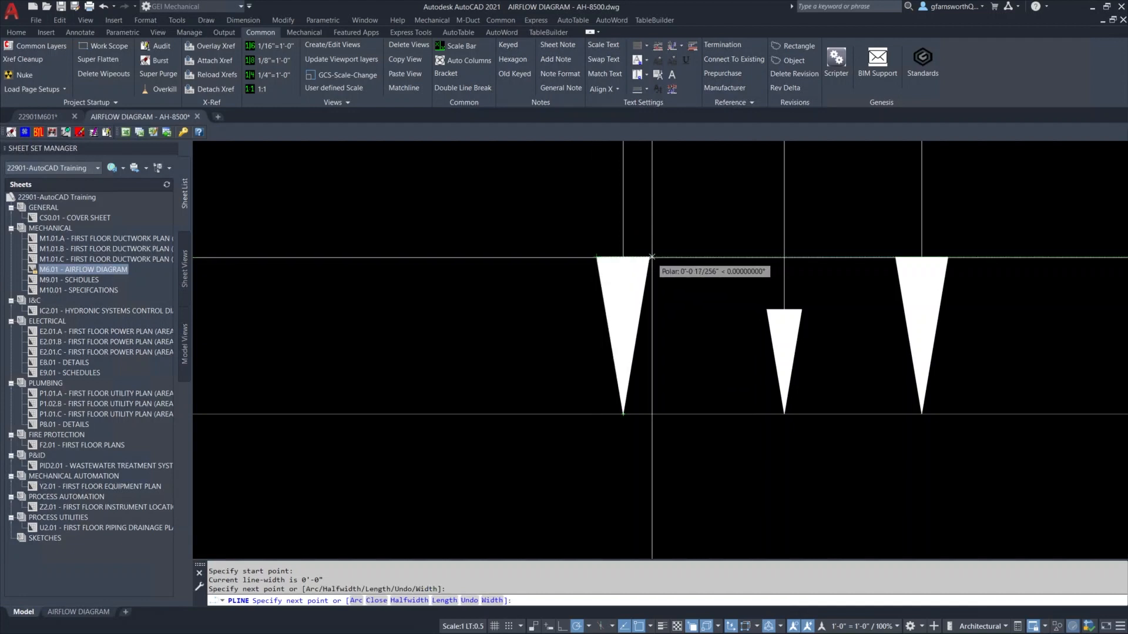
pyautogui.click(650, 257)
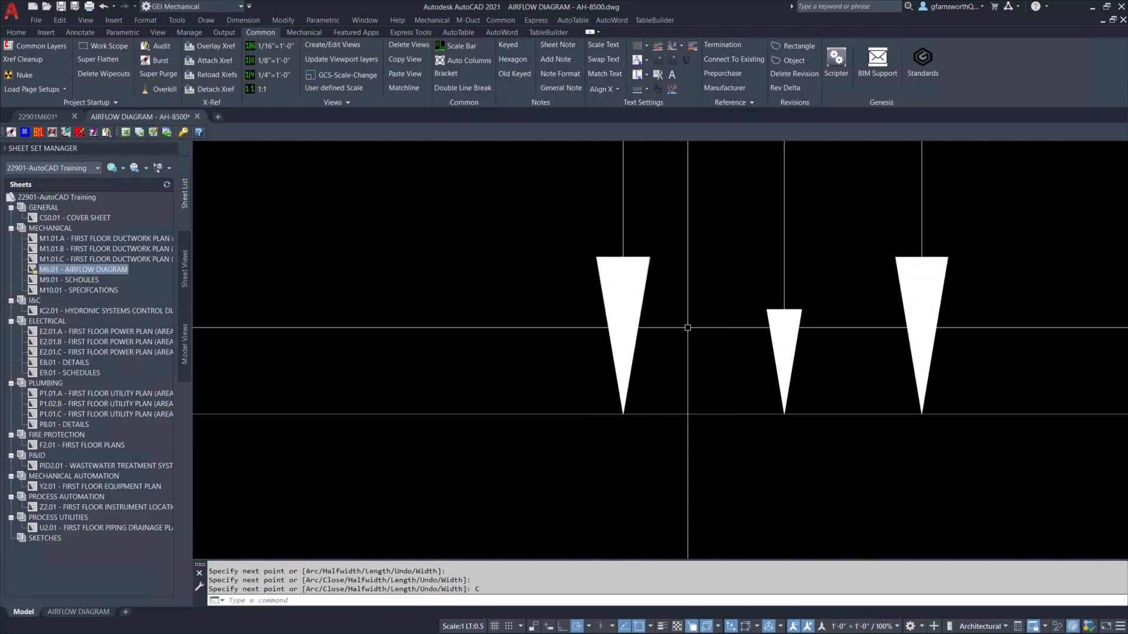
pyautogui.write('C')
pyautogui.press('Return')
# Step: Hatch the traced arrowhead polyline with the SOLID pattern
pyautogui.write('BH')
pyautogui.press('Return')
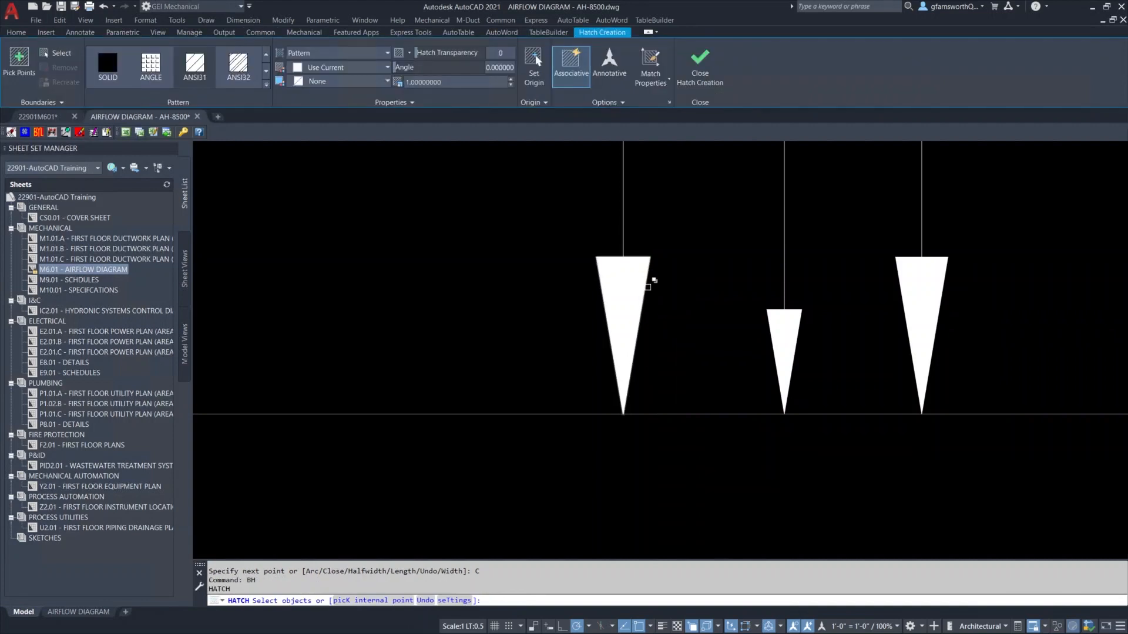
pyautogui.click(651, 280)
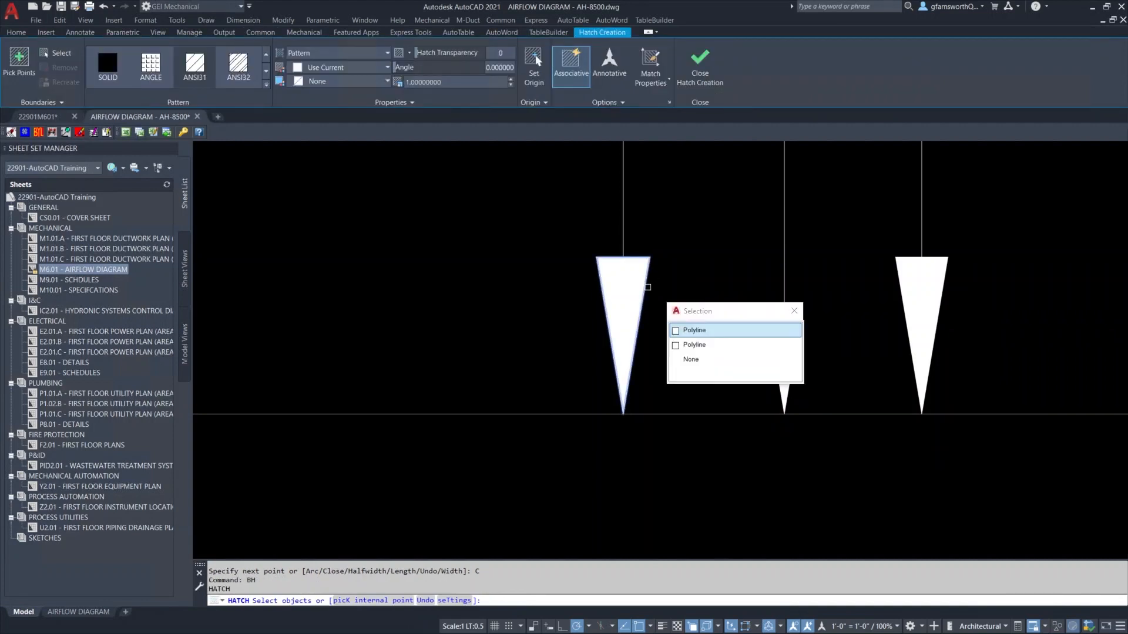
pyautogui.click(694, 330)
pyautogui.click(113, 67)
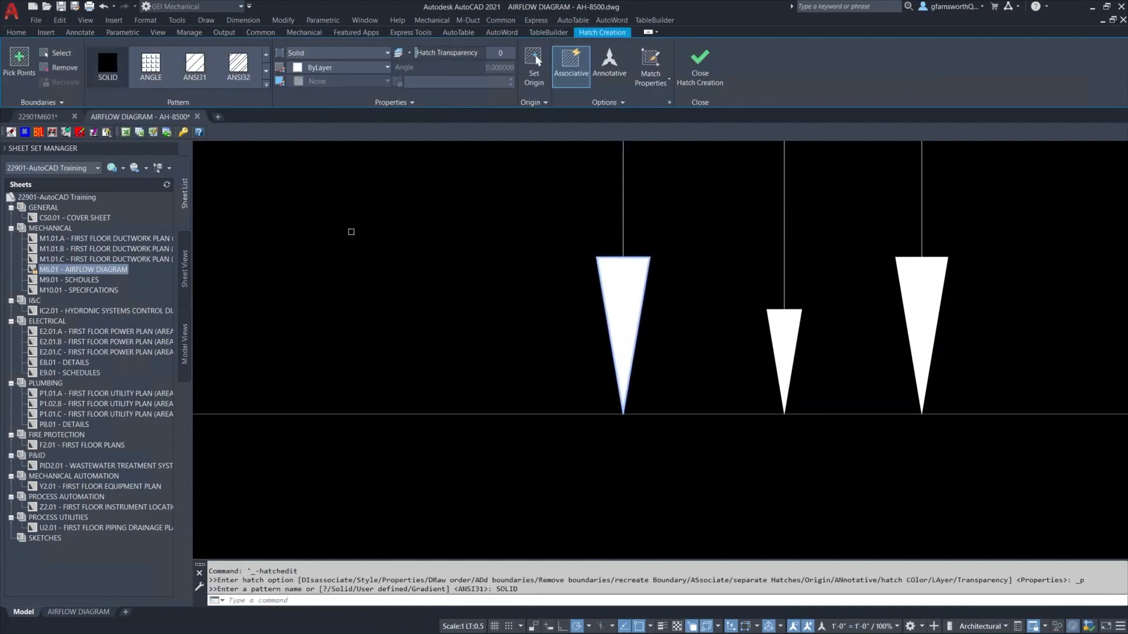
pyautogui.press('Return')
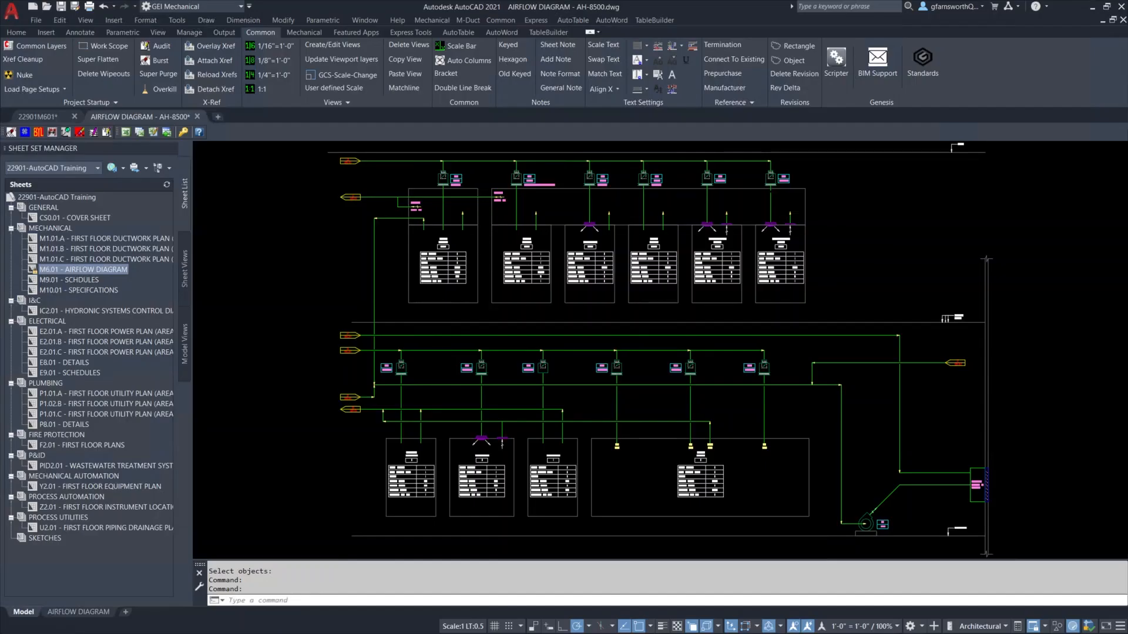
# Step: Make G-NPLT the current layer in the Layer Properties Manager
pyautogui.write('la')
pyautogui.press('Return')
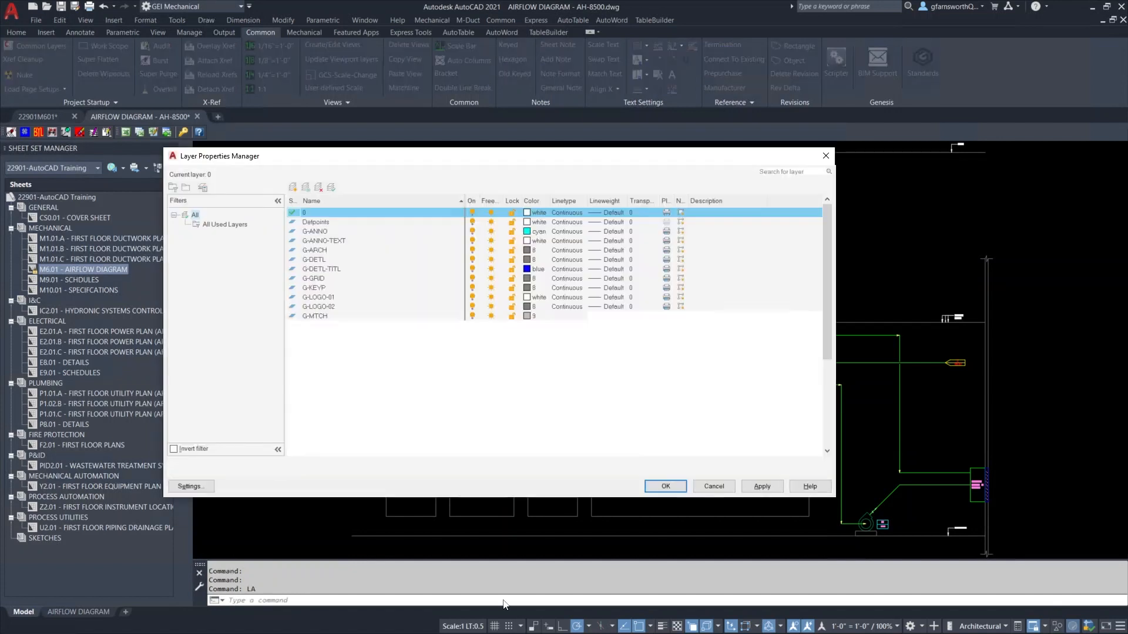
pyautogui.click(827, 452)
pyautogui.click(827, 452)
pyautogui.click(828, 452)
pyautogui.click(827, 452)
pyautogui.click(827, 452)
pyautogui.click(827, 451)
pyautogui.click(827, 452)
pyautogui.click(827, 452)
pyautogui.click(827, 452)
pyautogui.click(827, 452)
pyautogui.click(827, 452)
pyautogui.click(827, 451)
pyautogui.click(827, 451)
pyautogui.click(827, 452)
pyautogui.click(827, 452)
pyautogui.moveTo(824, 439); pyautogui.dragTo(825, 410)
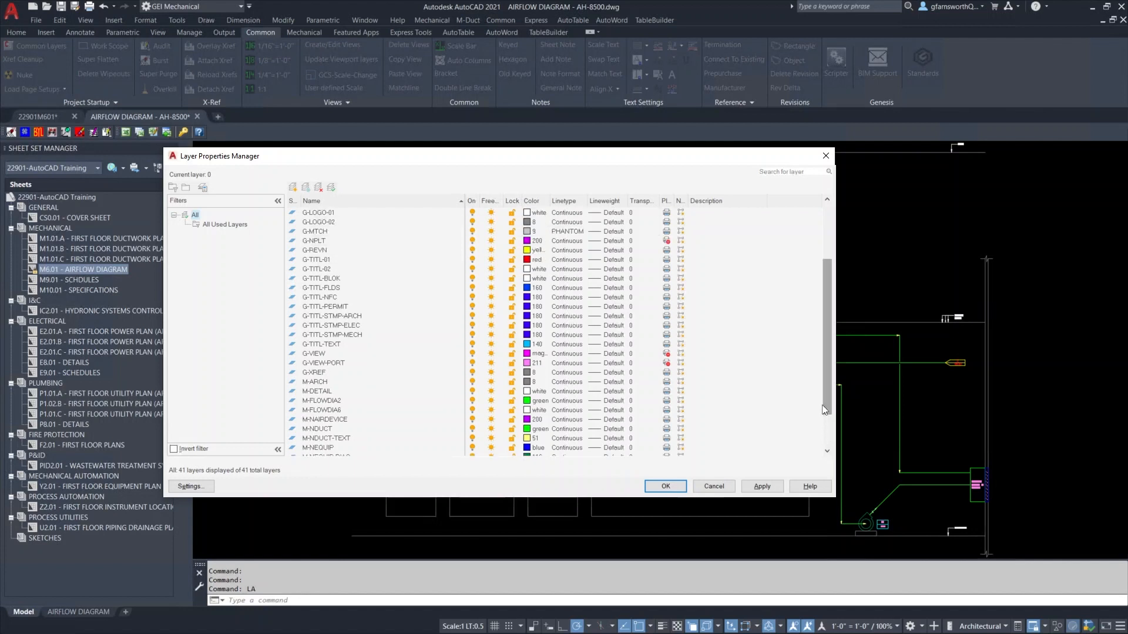
pyautogui.click(307, 241)
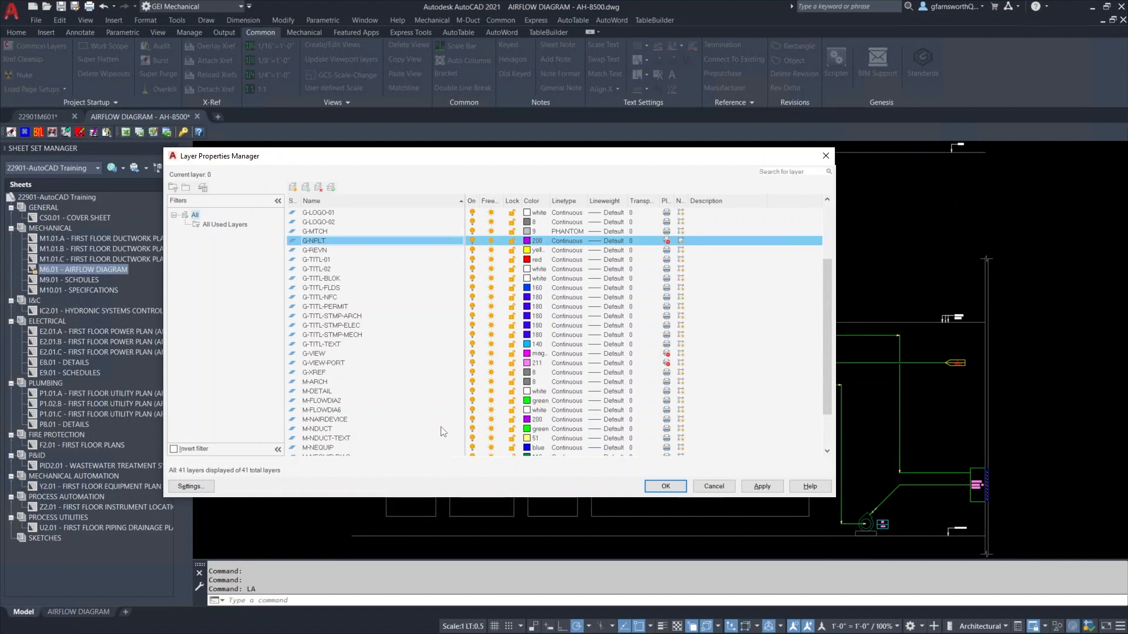
pyautogui.click(333, 188)
pyautogui.click(666, 486)
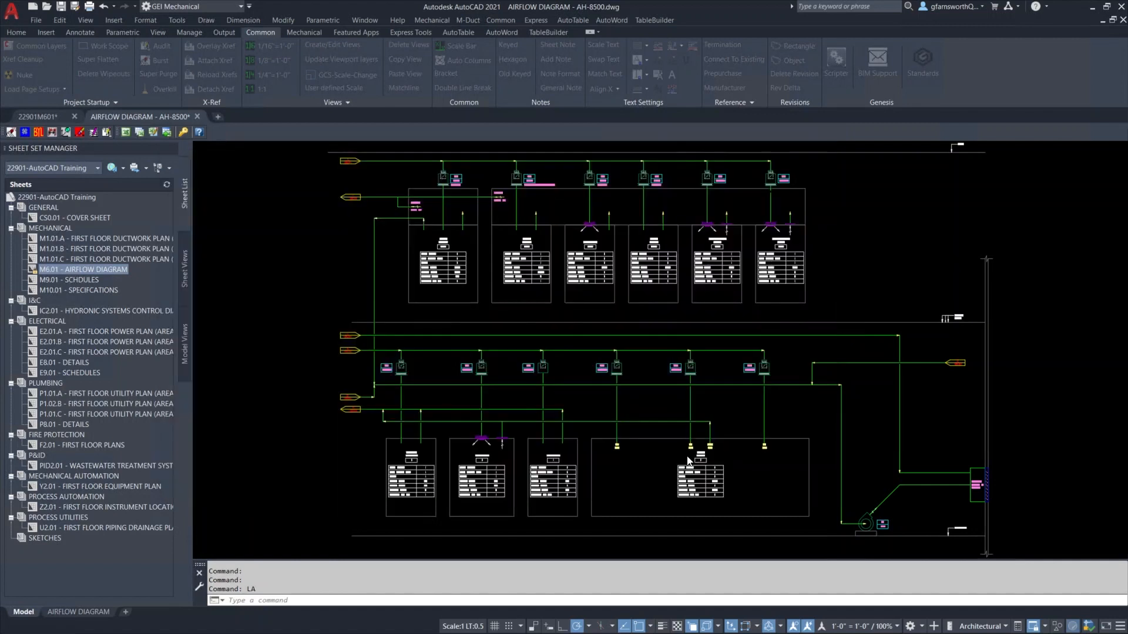
# Step: Draw a small rectangle on layer G-NPLT in the empty area right of the upper-floor room boxes
pyautogui.write('REC')
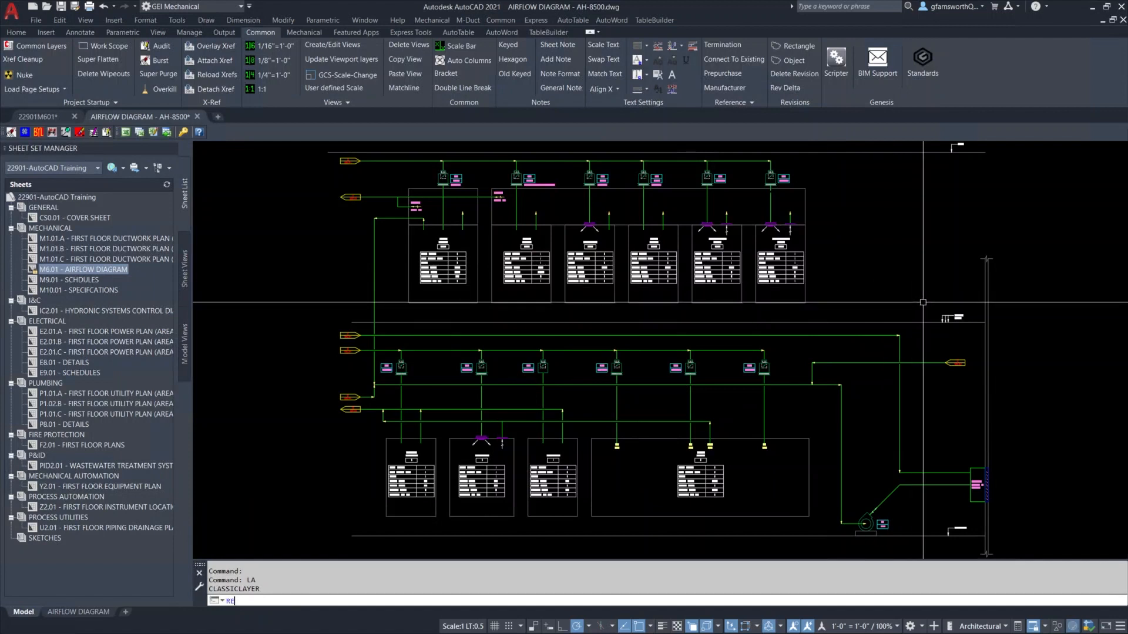
pyautogui.press('Return')
pyautogui.click(918, 303)
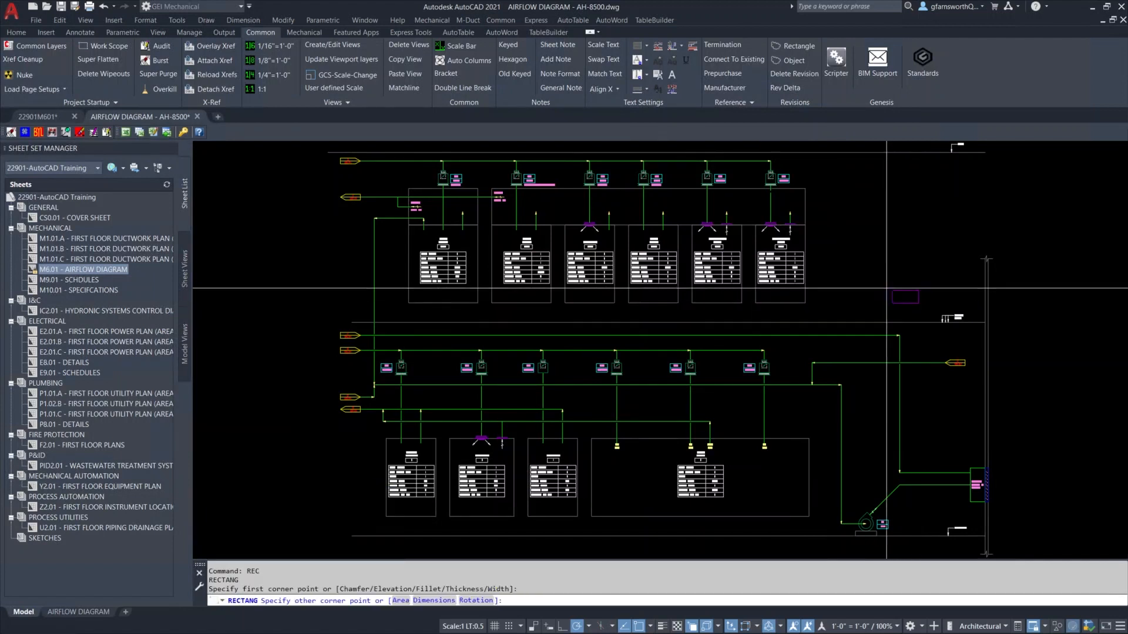
pyautogui.click(860, 269)
# Step: Make layer 0 the current layer so that G-NPLT is no longer current
pyautogui.click(17, 33)
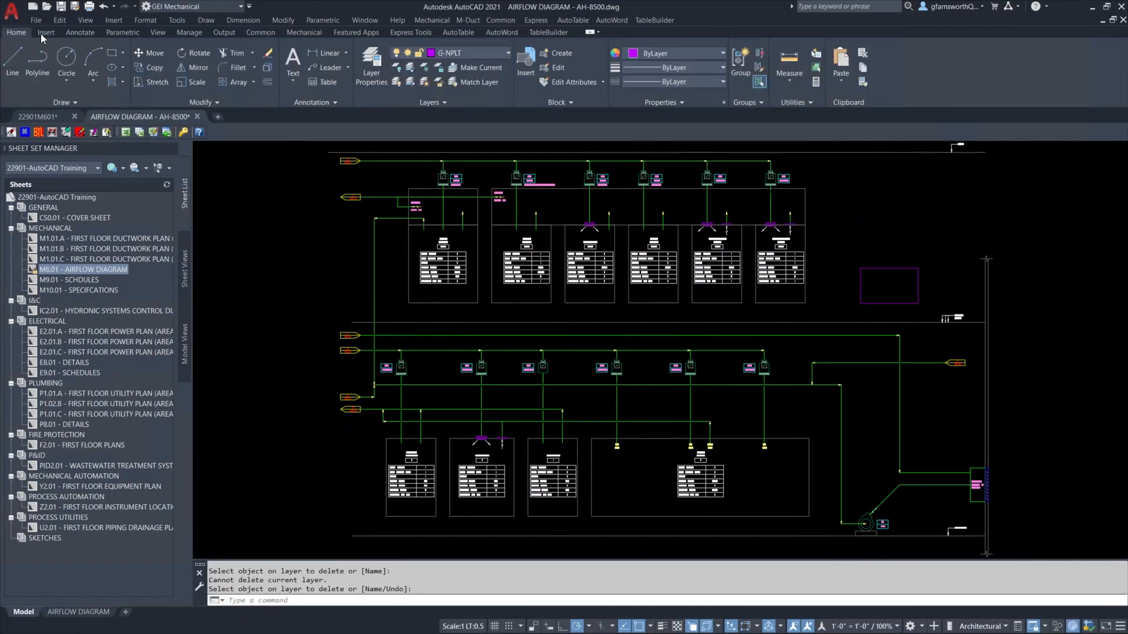
pyautogui.click(504, 54)
pyautogui.scroll(3, 477, 86)
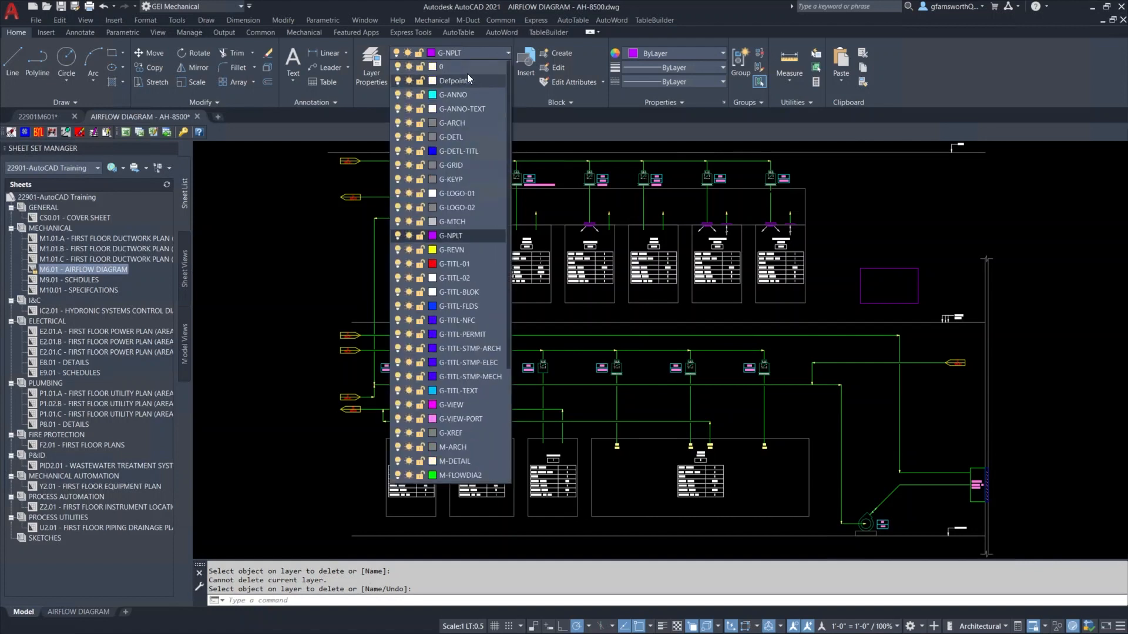
pyautogui.click(466, 67)
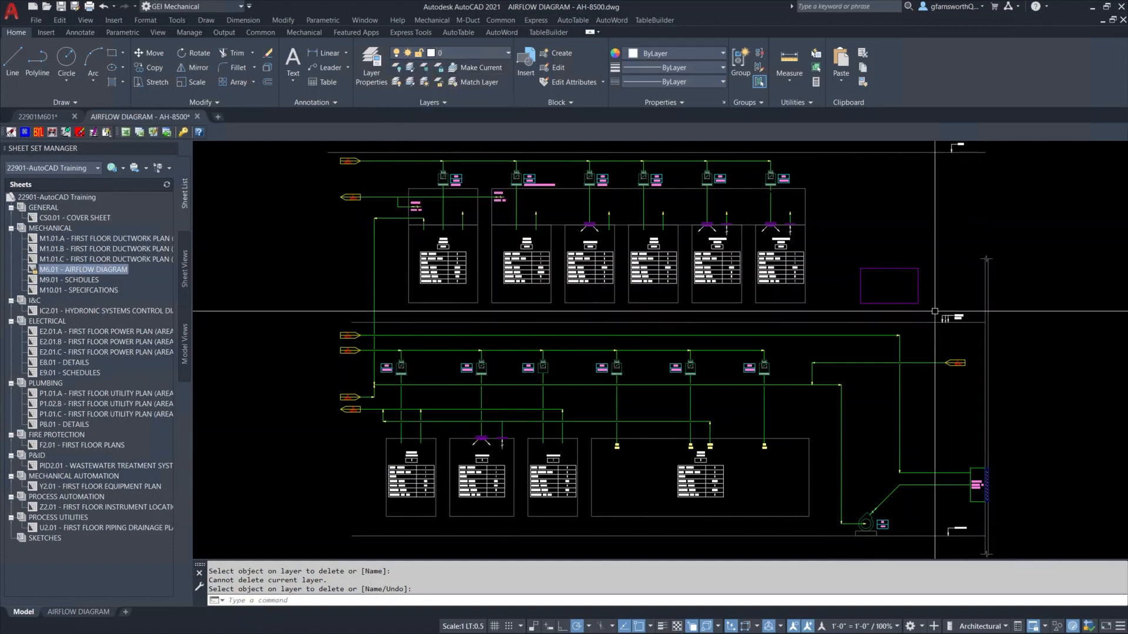
# Step: Try deleting layer G-NPLT with LAYDEL by picking the small magenta rectangle, and undo the deletion
pyautogui.write('laydel')
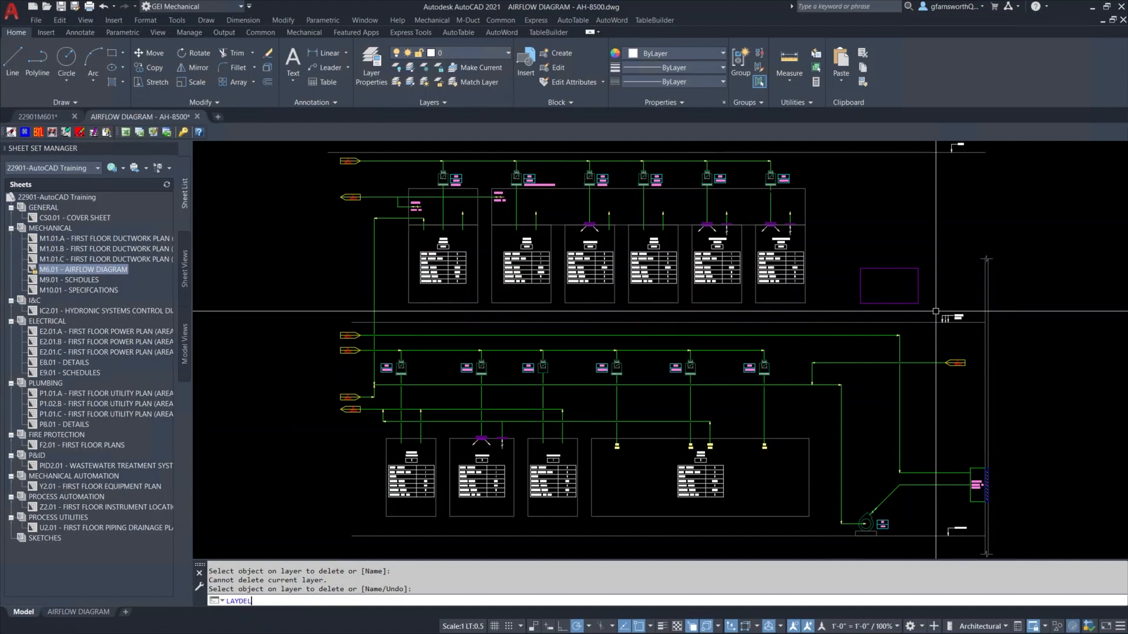
pyautogui.press('Return')
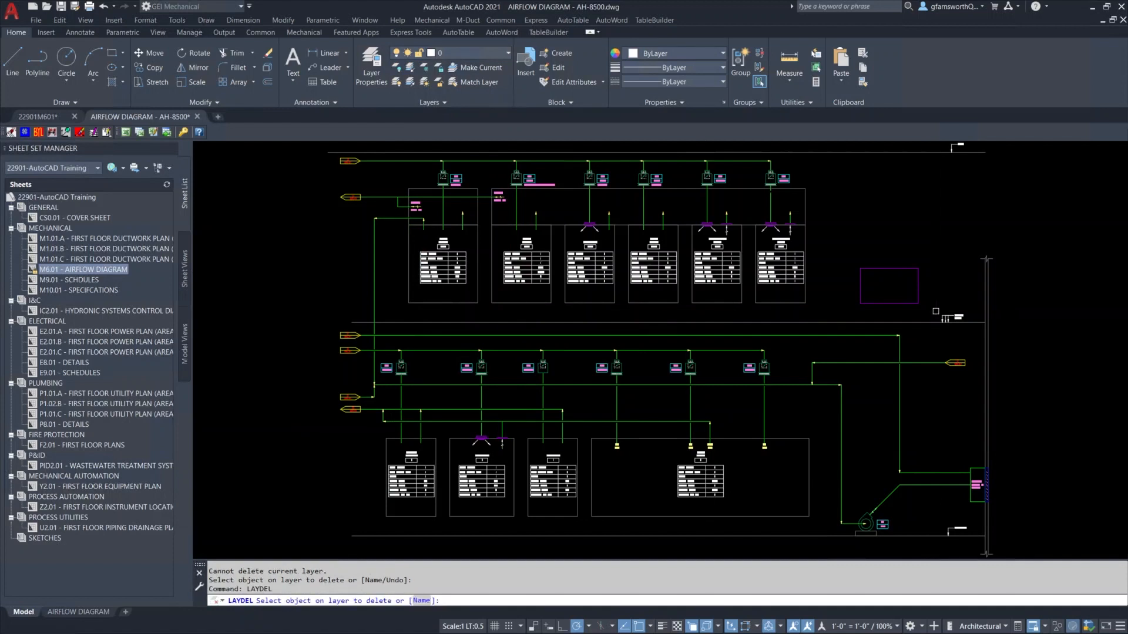
pyautogui.click(917, 301)
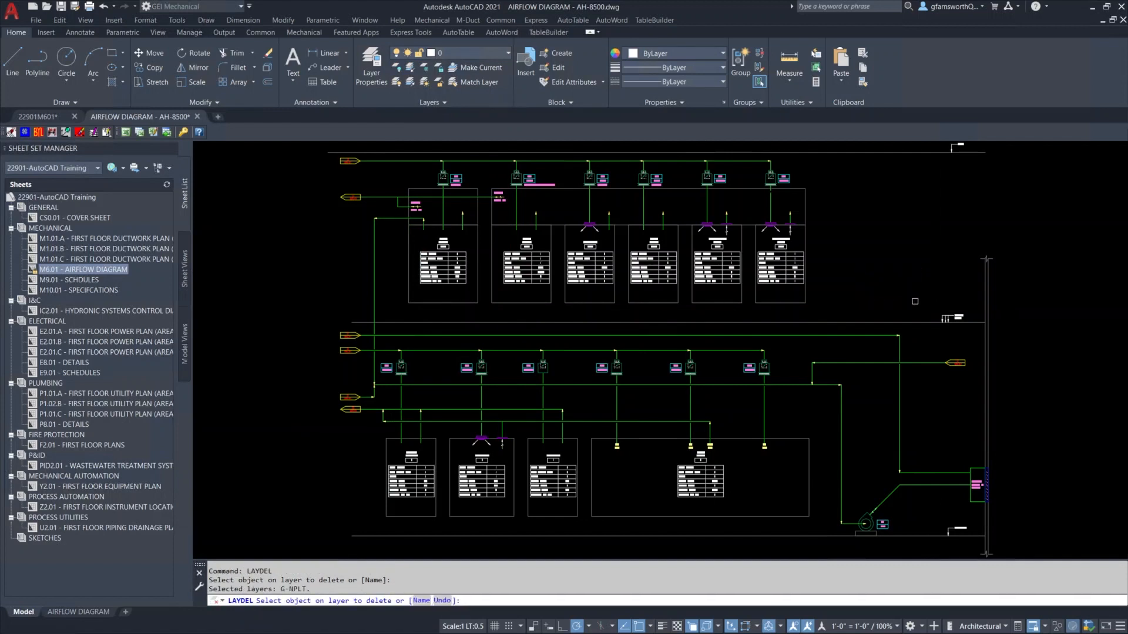
pyautogui.press('Return')
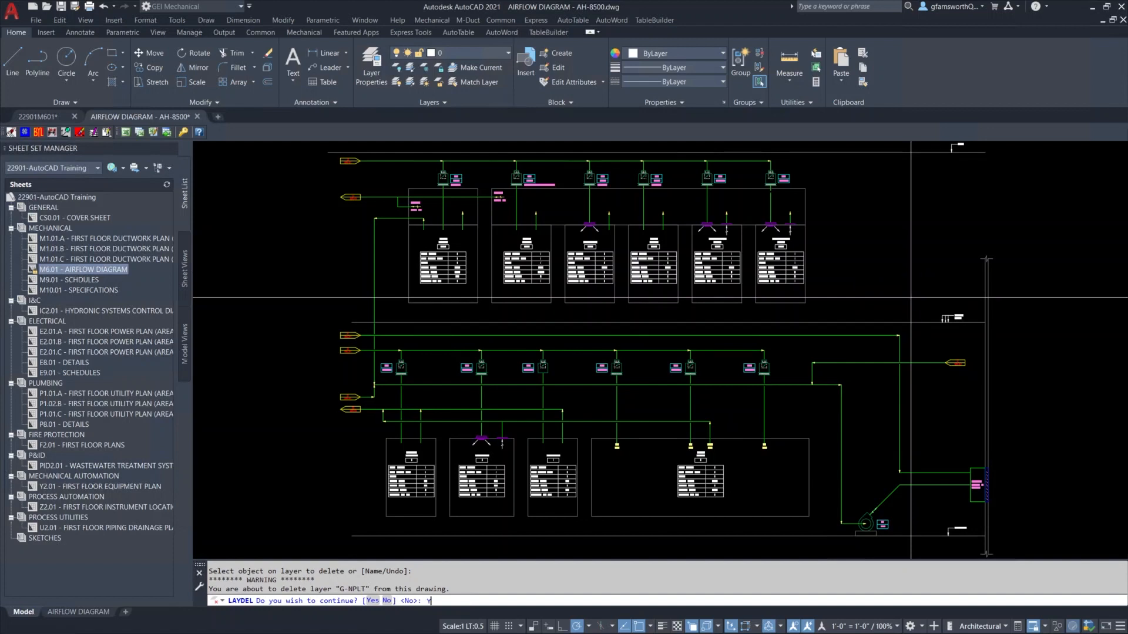
pyautogui.press('Return')
pyautogui.write('u')
pyautogui.press('Return')
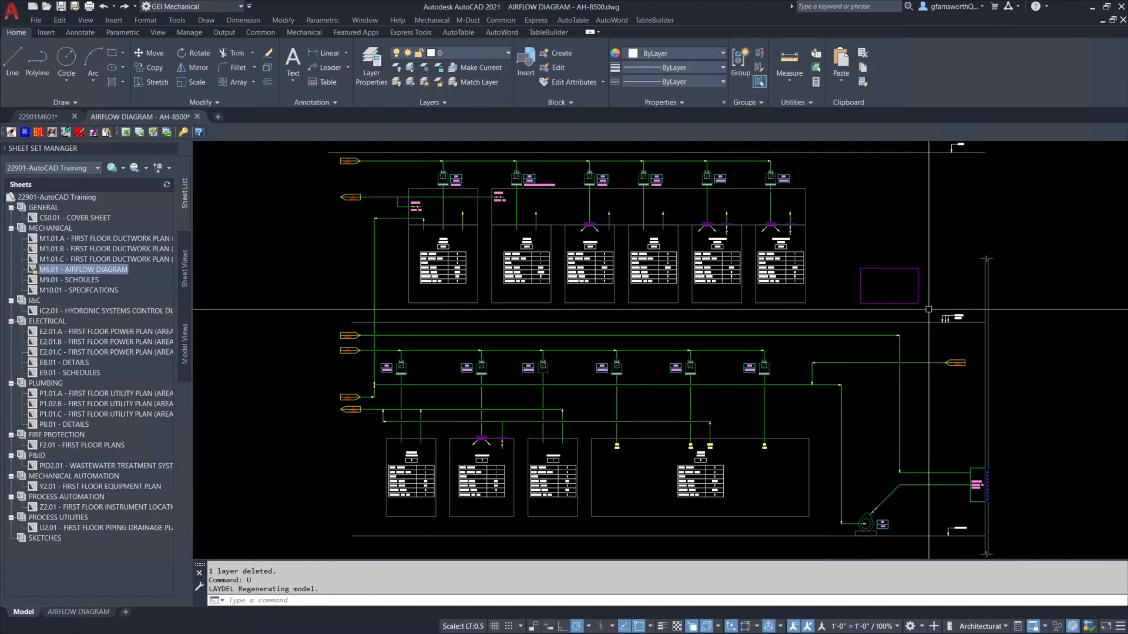
# Step: Freeze layer G-NPLT with LAYFRZ by picking the small magenta rectangle
pyautogui.write('lf')
pyautogui.press('Return')
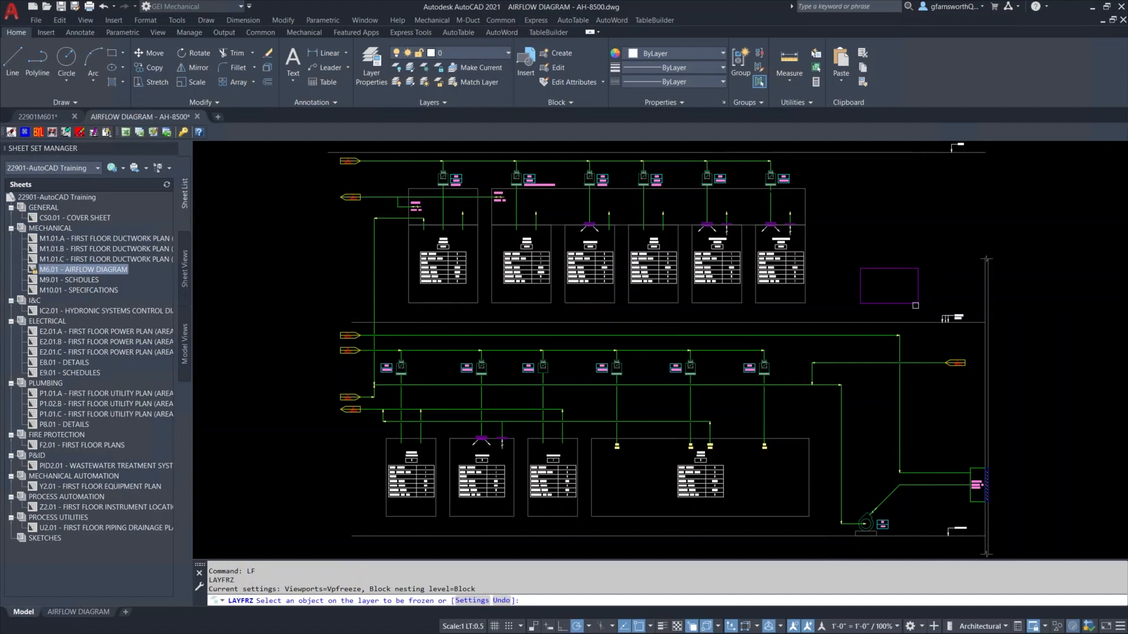
pyautogui.click(917, 303)
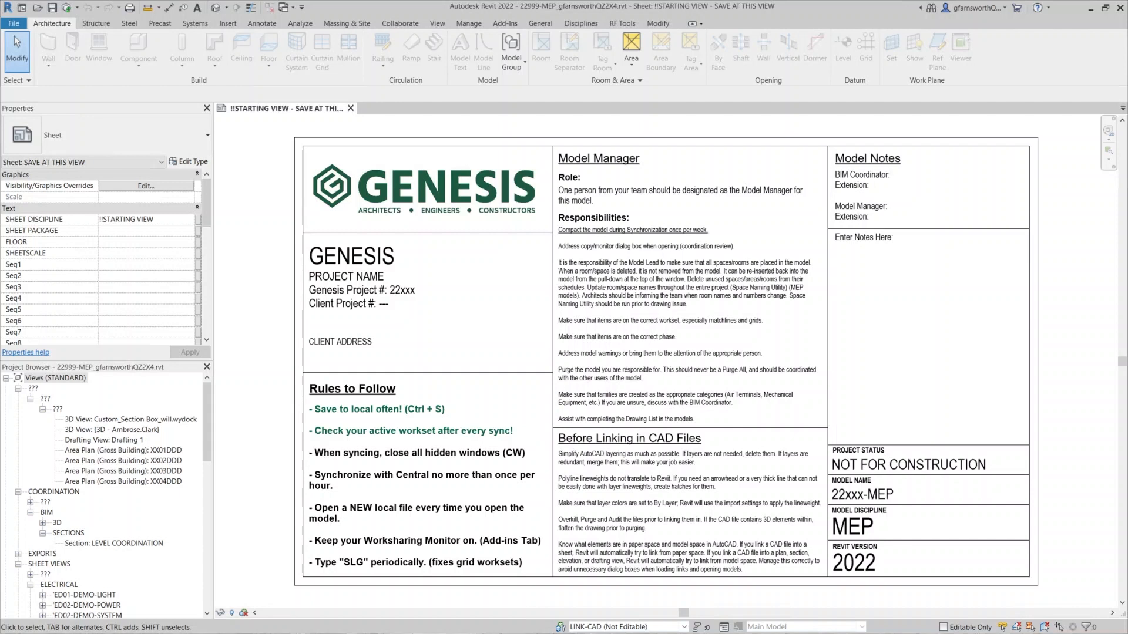
# Step: Create a new drafting view named AIRFLOW DIAGRAM - AH-8500
pyautogui.click(437, 23)
pyautogui.click(529, 58)
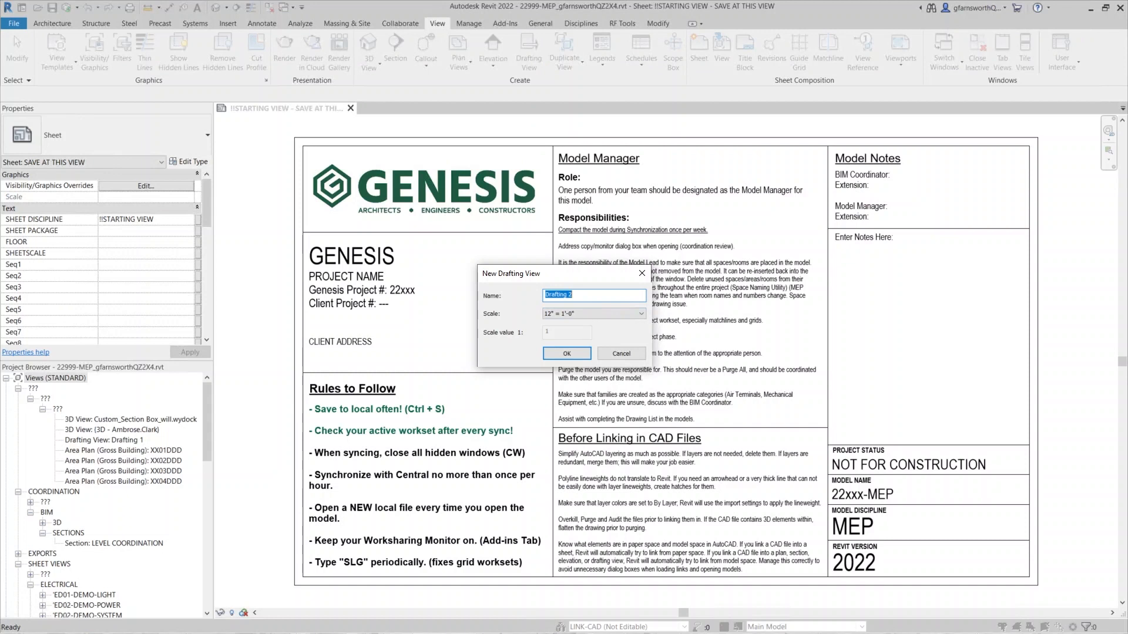
pyautogui.hotkey('alt', 'Tab')
pyautogui.write('AIRFLOW DIAGRAM - AH-8500')
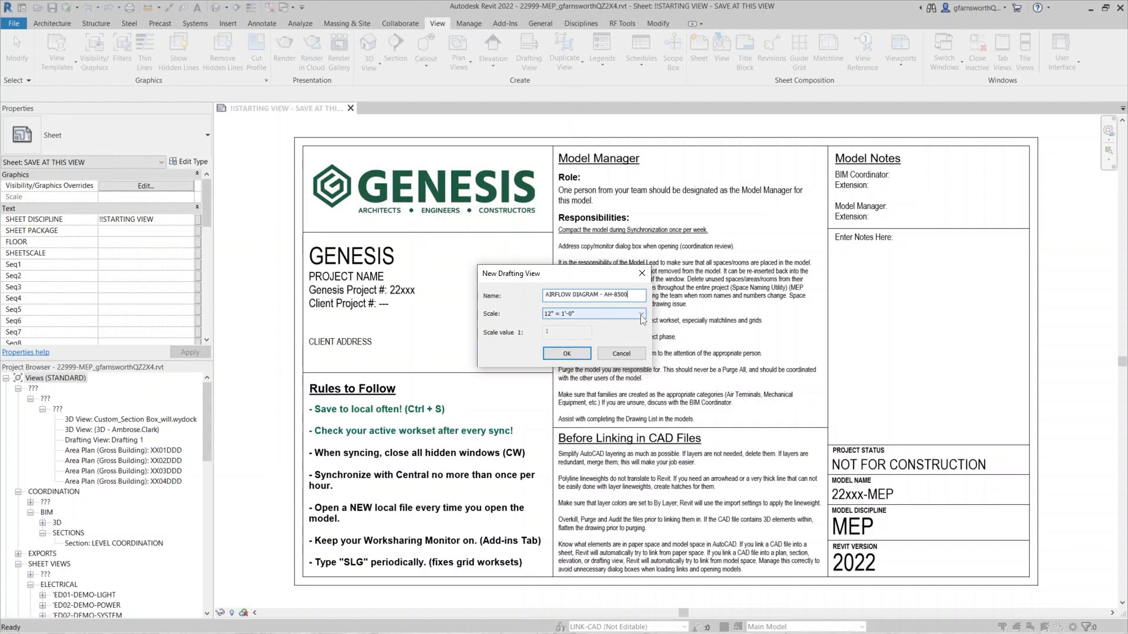
pyautogui.click(565, 355)
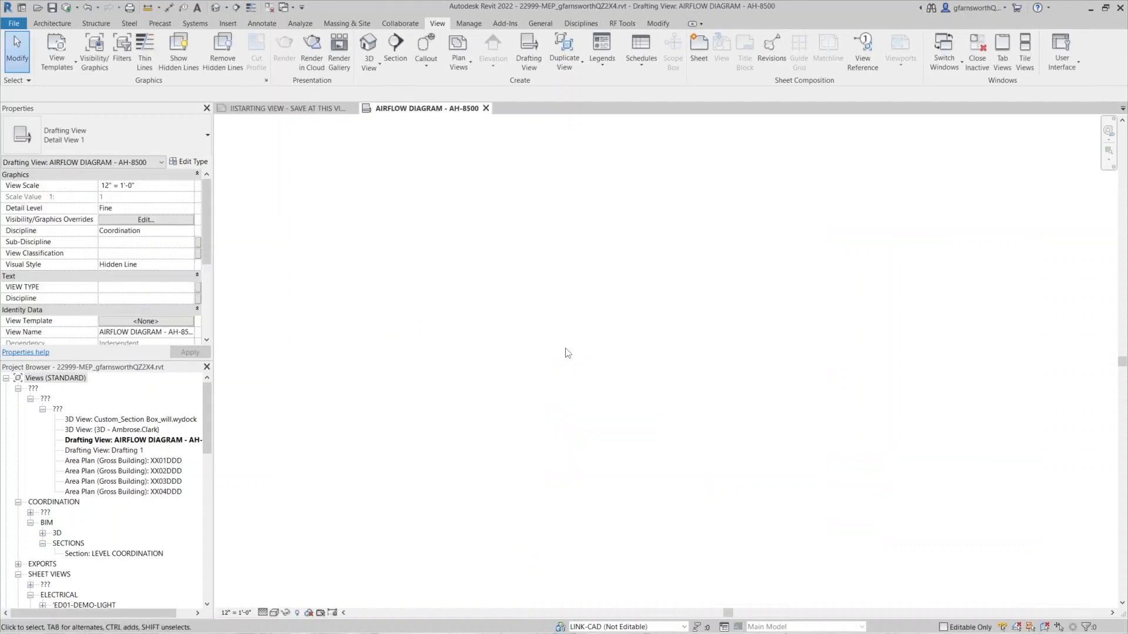
# Step: Give the drafting view a custom 1:1 scale with the display name NO SCALE
pyautogui.click(237, 614)
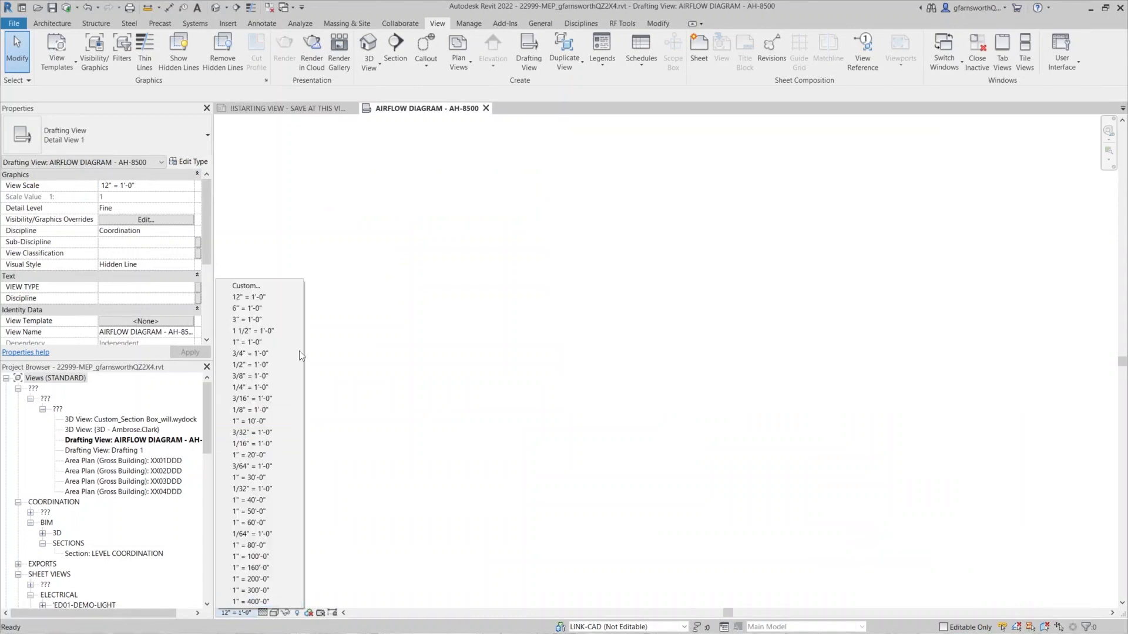
pyautogui.click(280, 285)
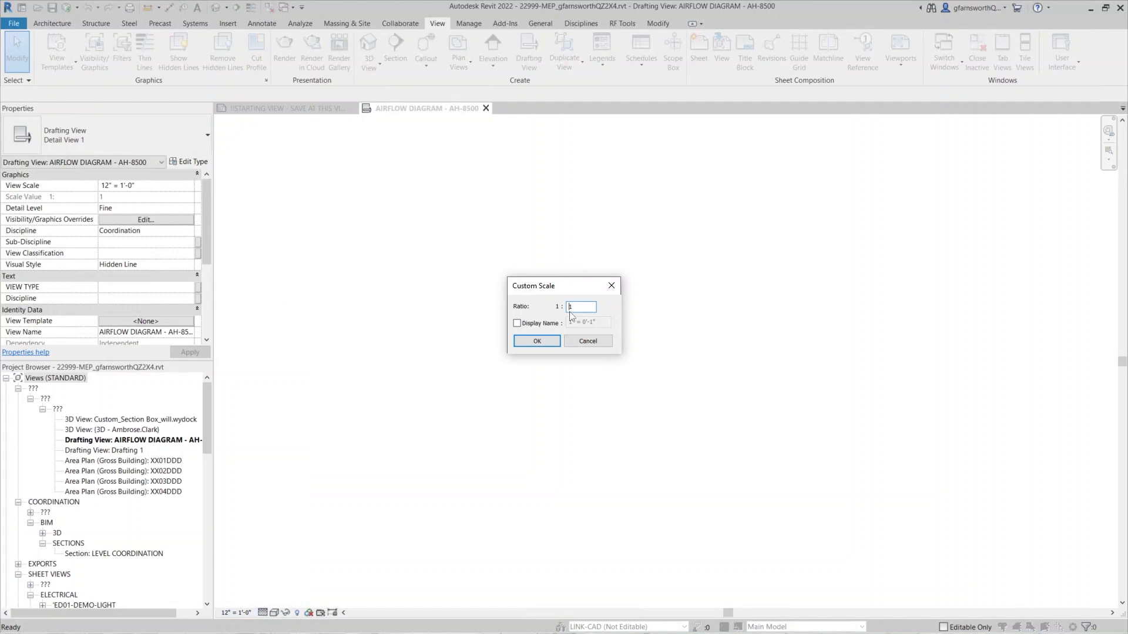
pyautogui.click(517, 323)
pyautogui.hotkey('shift', 'Home')
pyautogui.write('NO SCALE')
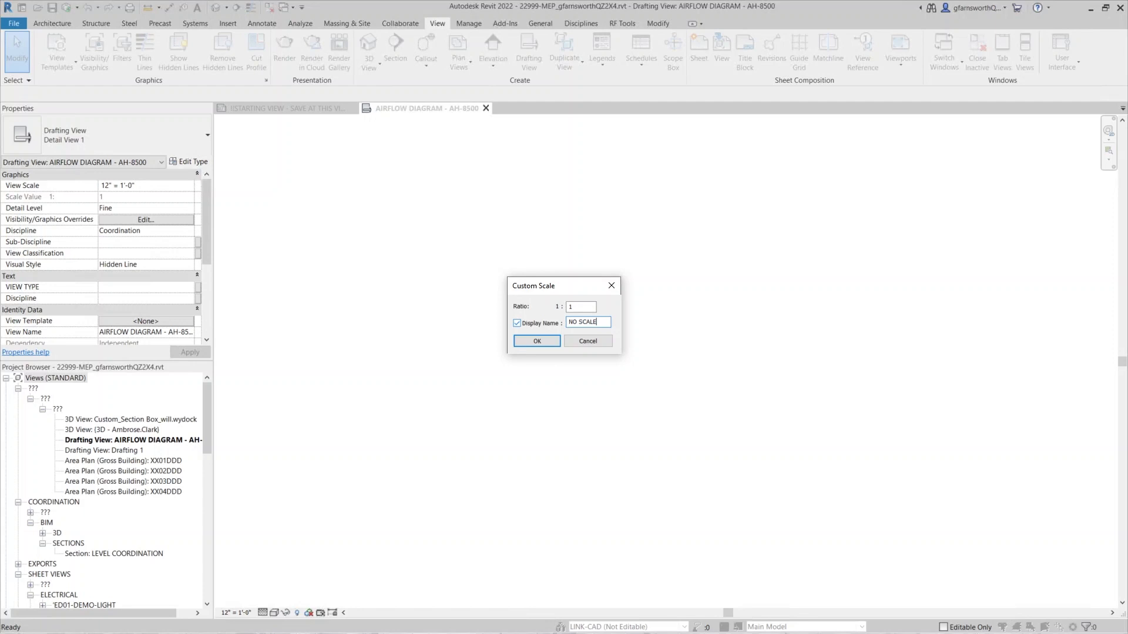
pyautogui.click(540, 341)
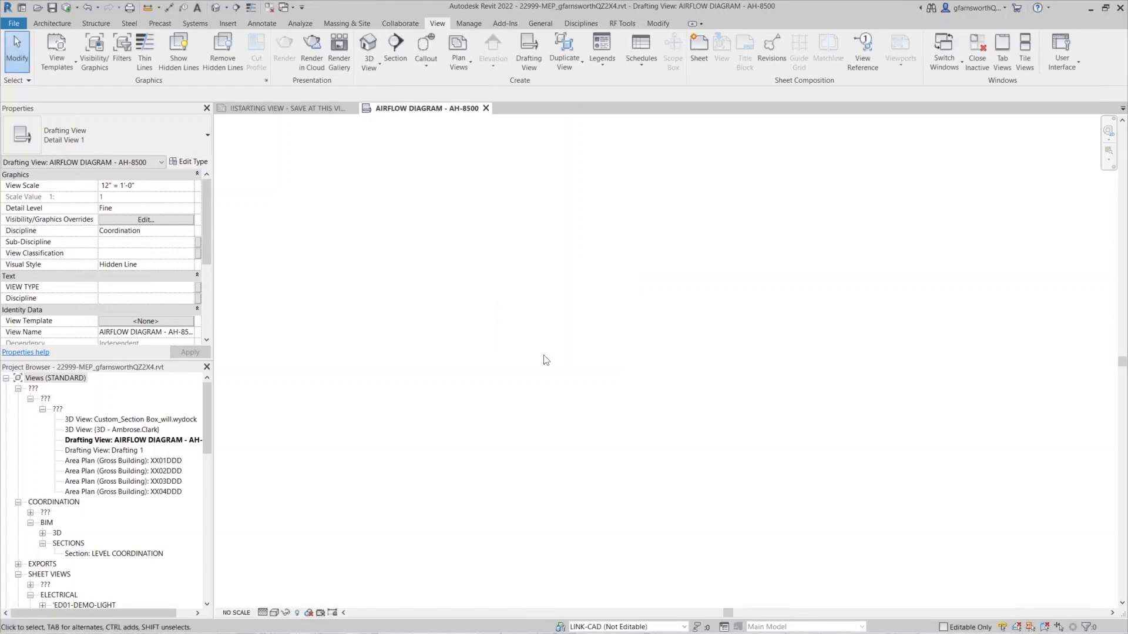
# Step: Keep LINK-CAD as the active workset and choose AIRFLOW DIAGRAM - AH-8500.dwg from the Mechanical folder in CAD Links as the CAD link
pyautogui.click(685, 627)
pyautogui.click(626, 494)
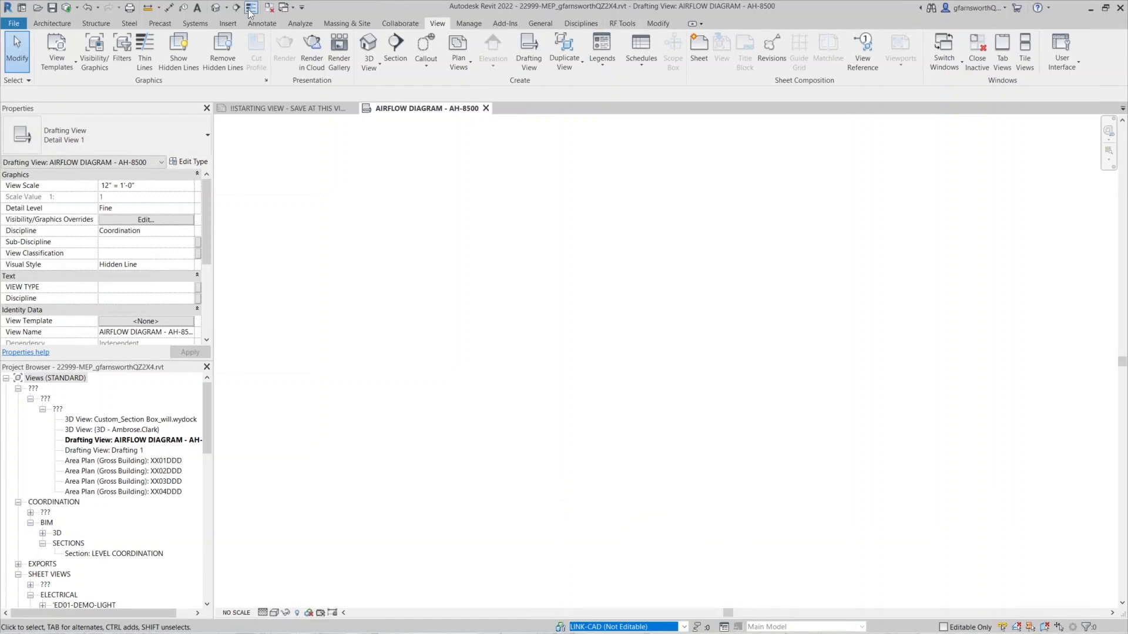
pyautogui.click(228, 23)
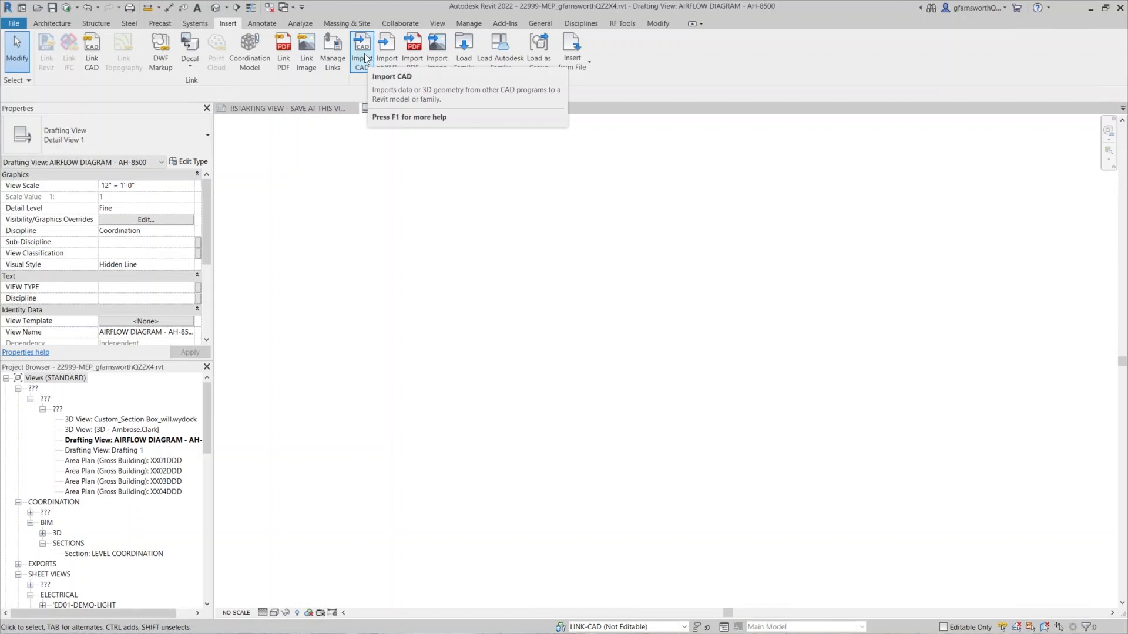
pyautogui.click(88, 59)
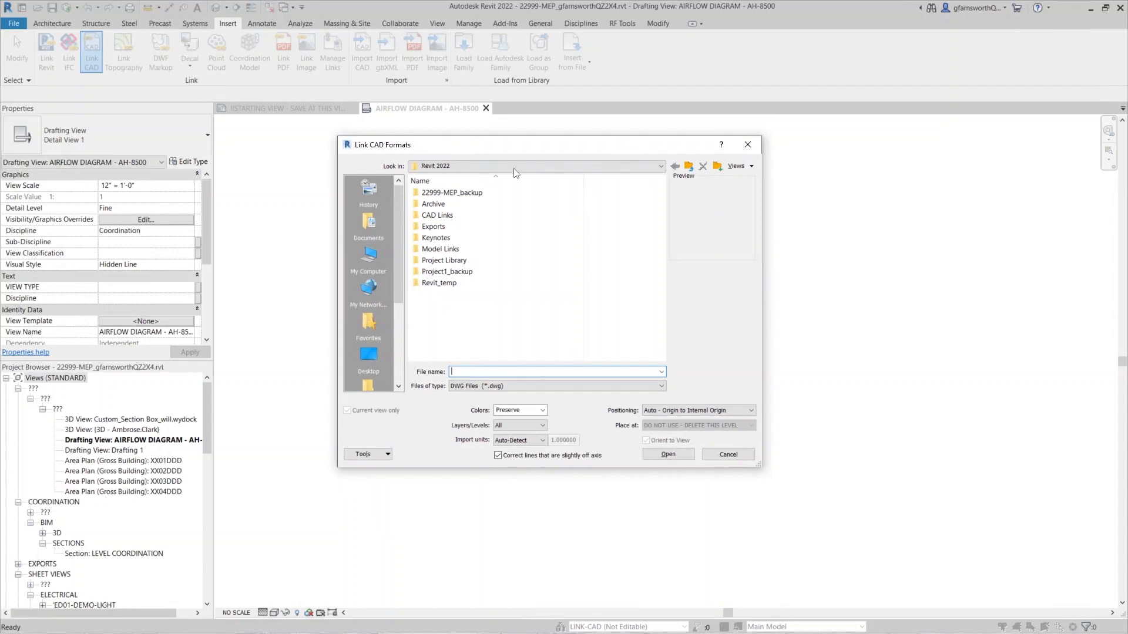
pyautogui.click(527, 166)
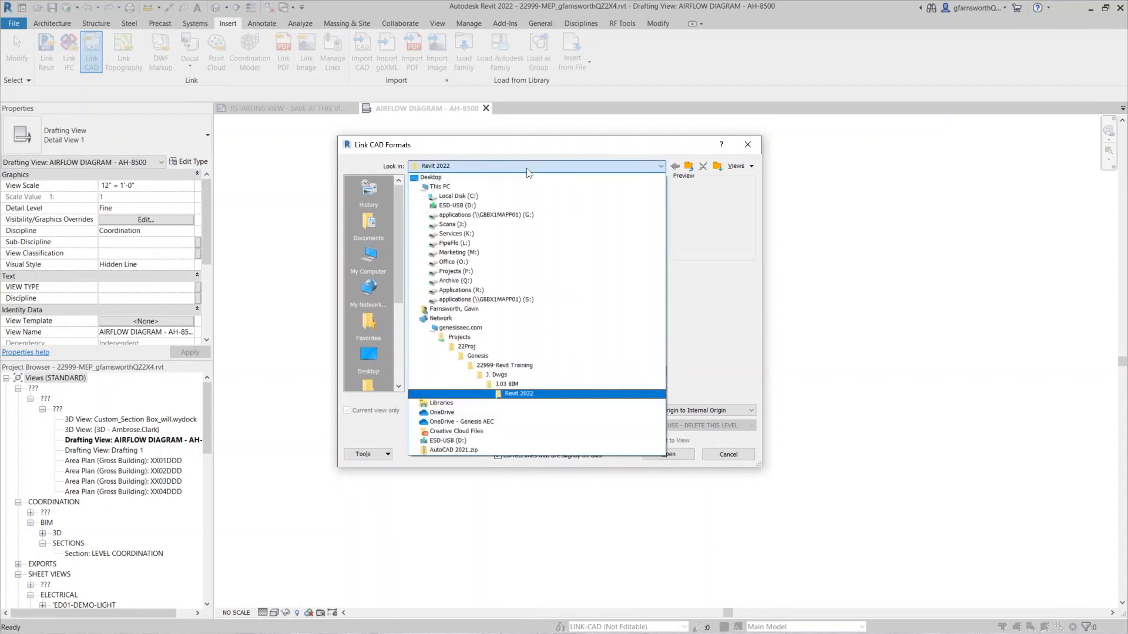
pyautogui.click(512, 394)
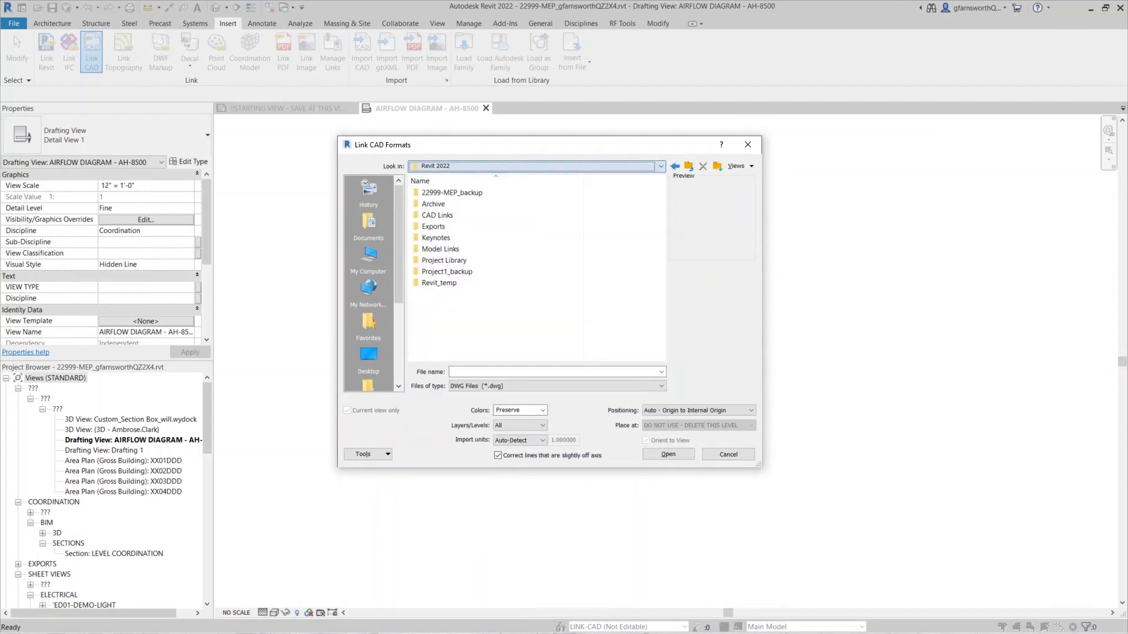
pyautogui.click(443, 217)
pyautogui.doubleClick(443, 218)
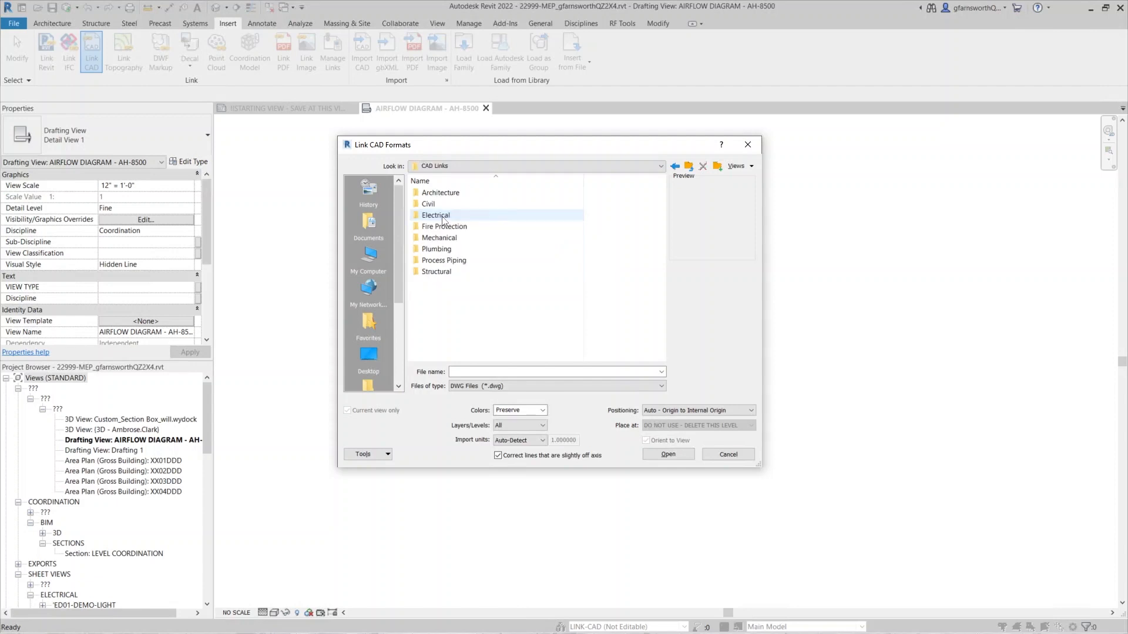
pyautogui.doubleClick(445, 239)
pyautogui.click(468, 193)
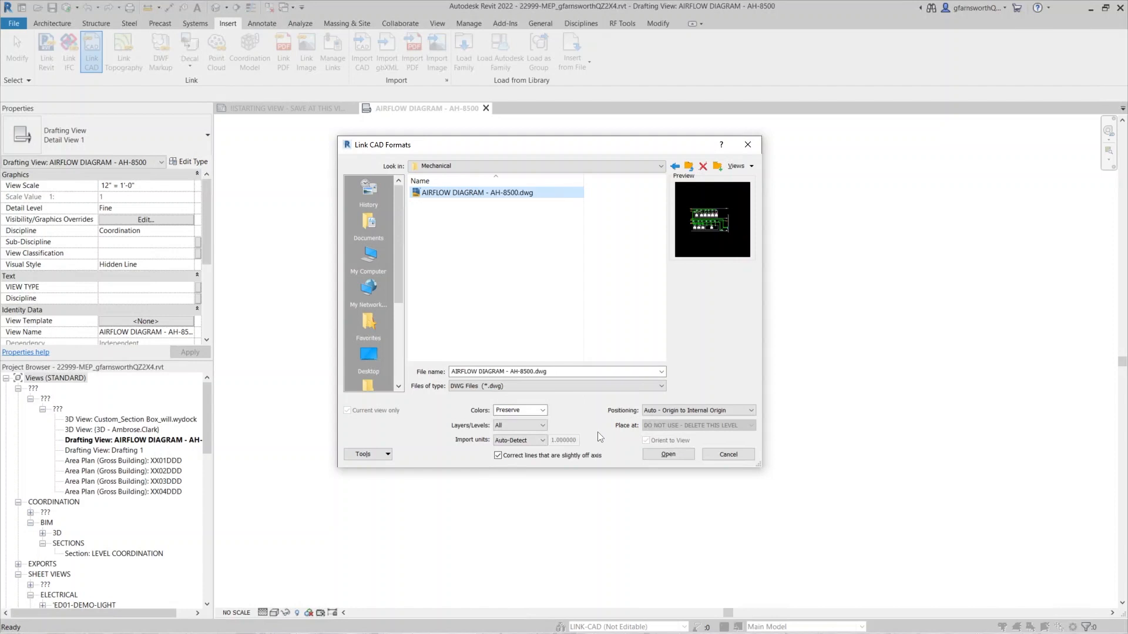
# Step: Link the chosen drawing into the drafting view with its colors set to Black and White
pyautogui.click(543, 410)
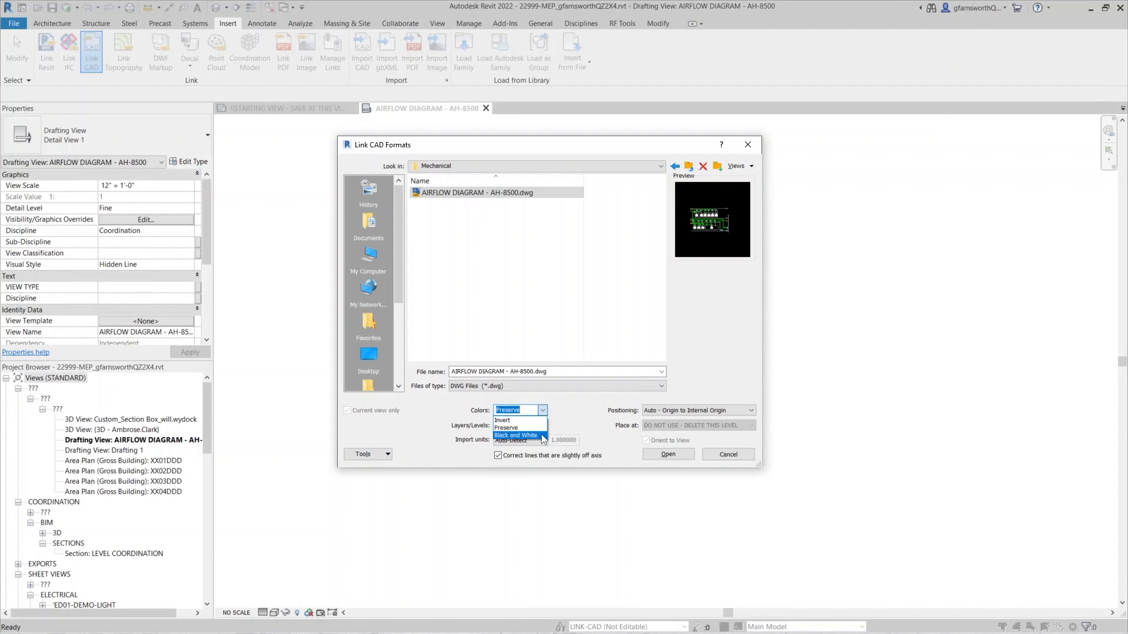
pyautogui.click(515, 435)
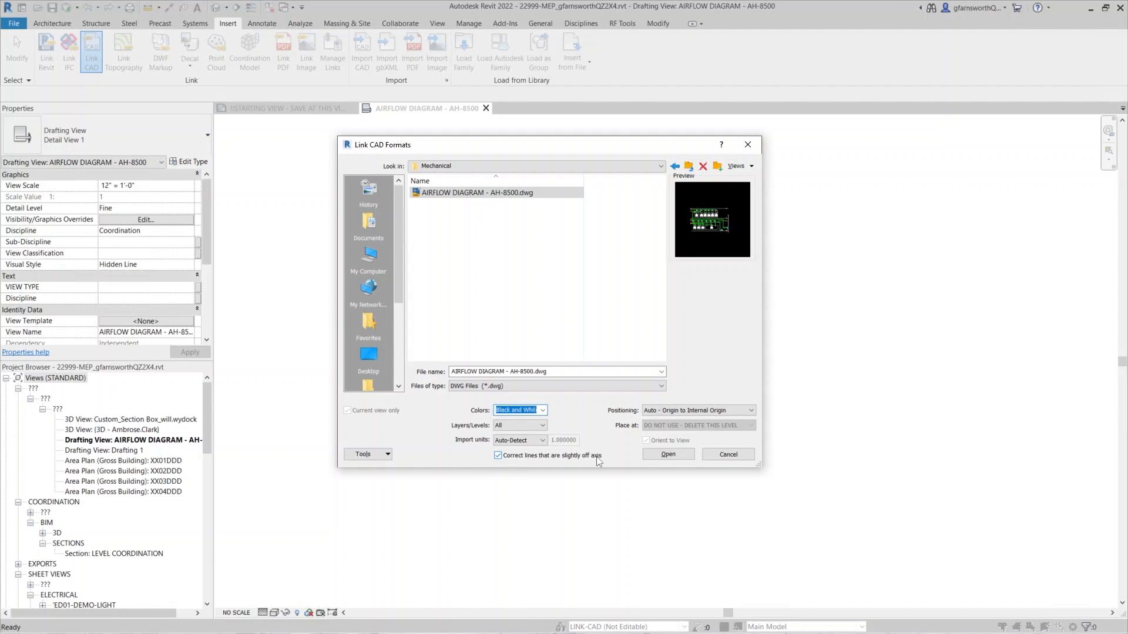
pyautogui.click(668, 455)
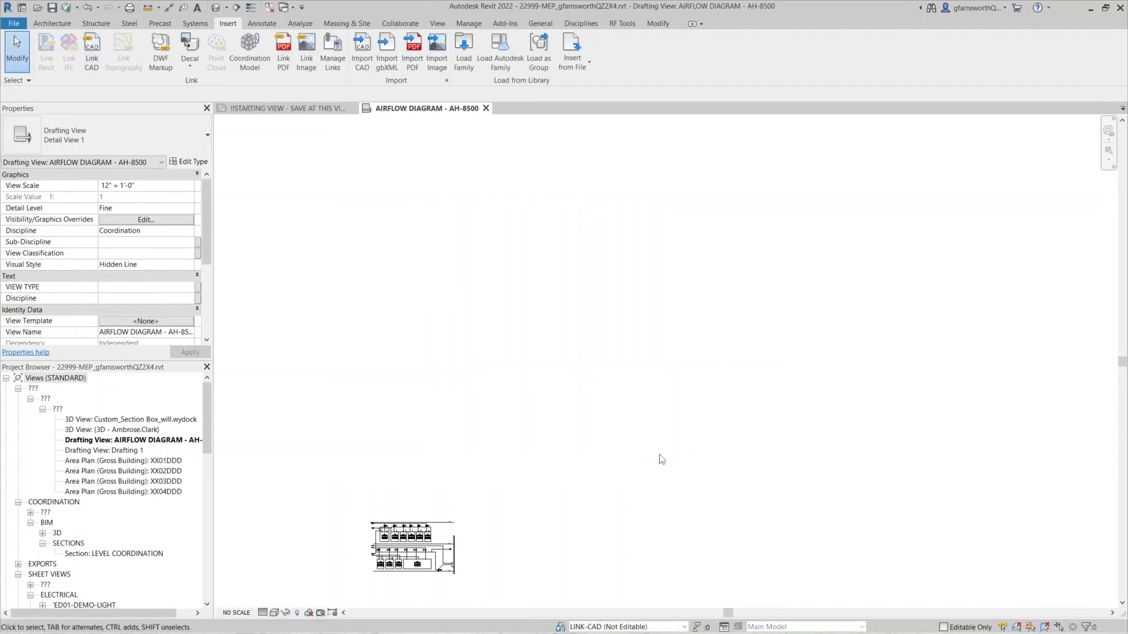
pyautogui.press('z')
pyautogui.press('f')
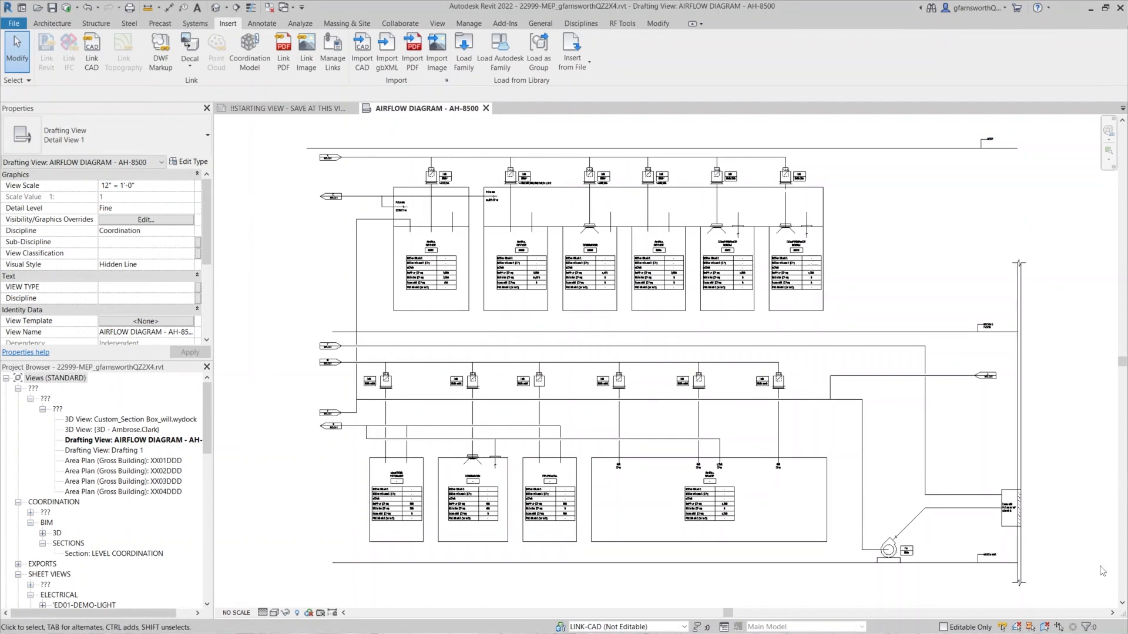
pyautogui.click(997, 341)
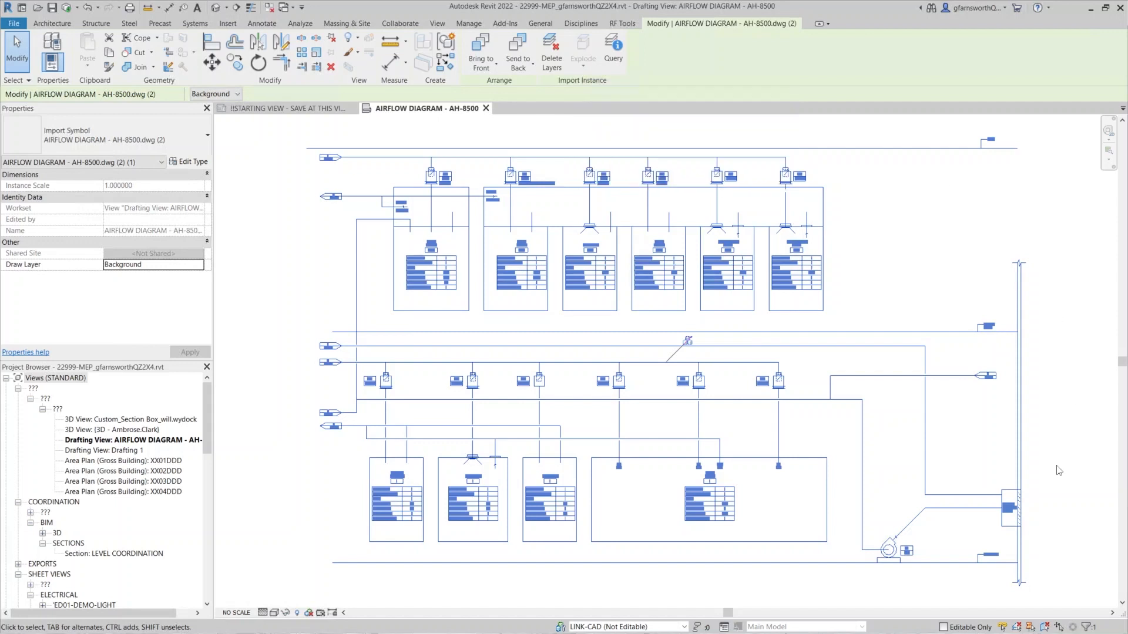
pyautogui.click(1089, 574)
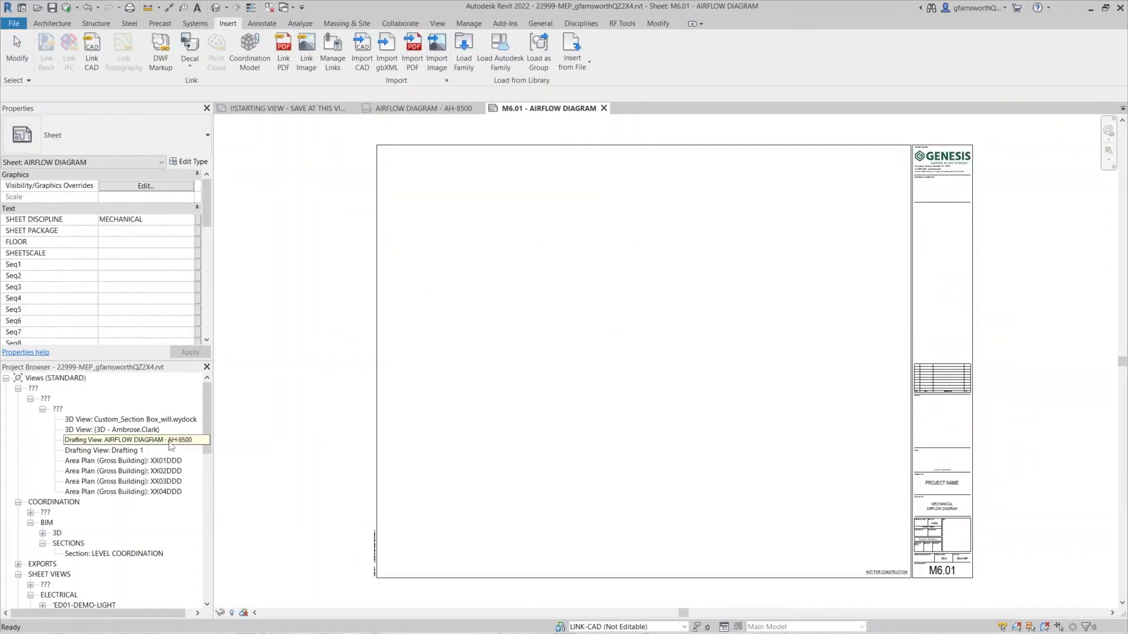
# Step: Place the AIRFLOW DIAGRAM - AH-8500 drafting view on sheet M6.01, centered within the drawing area
pyautogui.moveTo(129, 440); pyautogui.dragTo(585, 420)
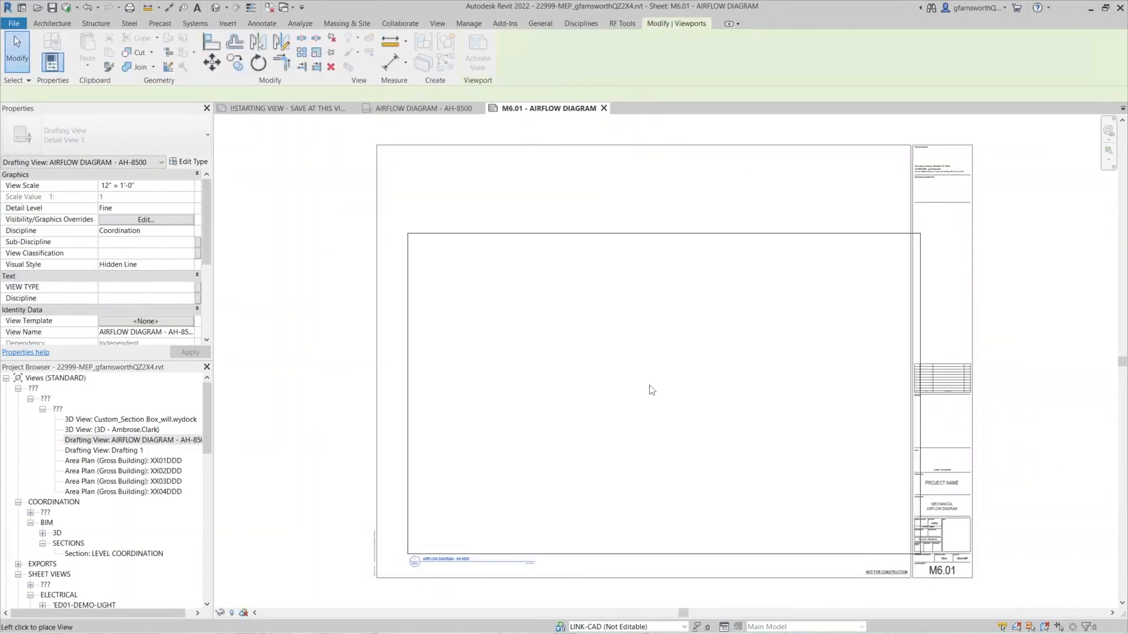
pyautogui.click(645, 352)
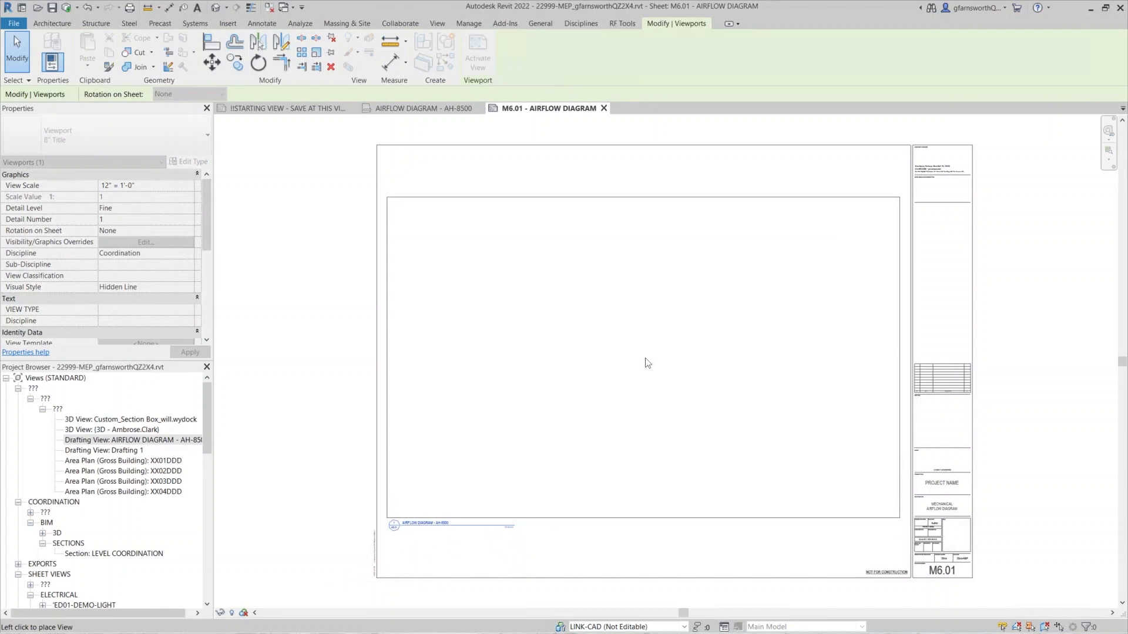